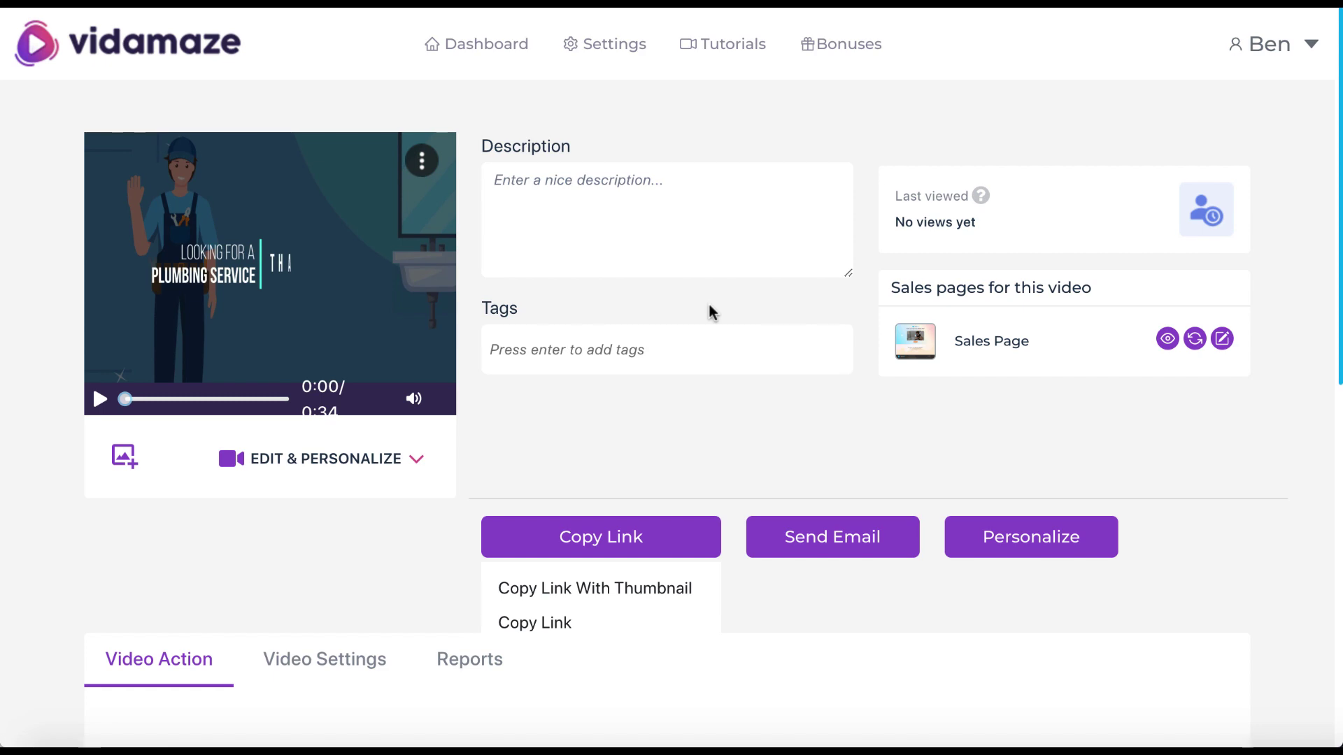
- Look over the video's page, from the description, tags and link options down to the Timeline Action tools
scroll(710, 306, "down", 5)
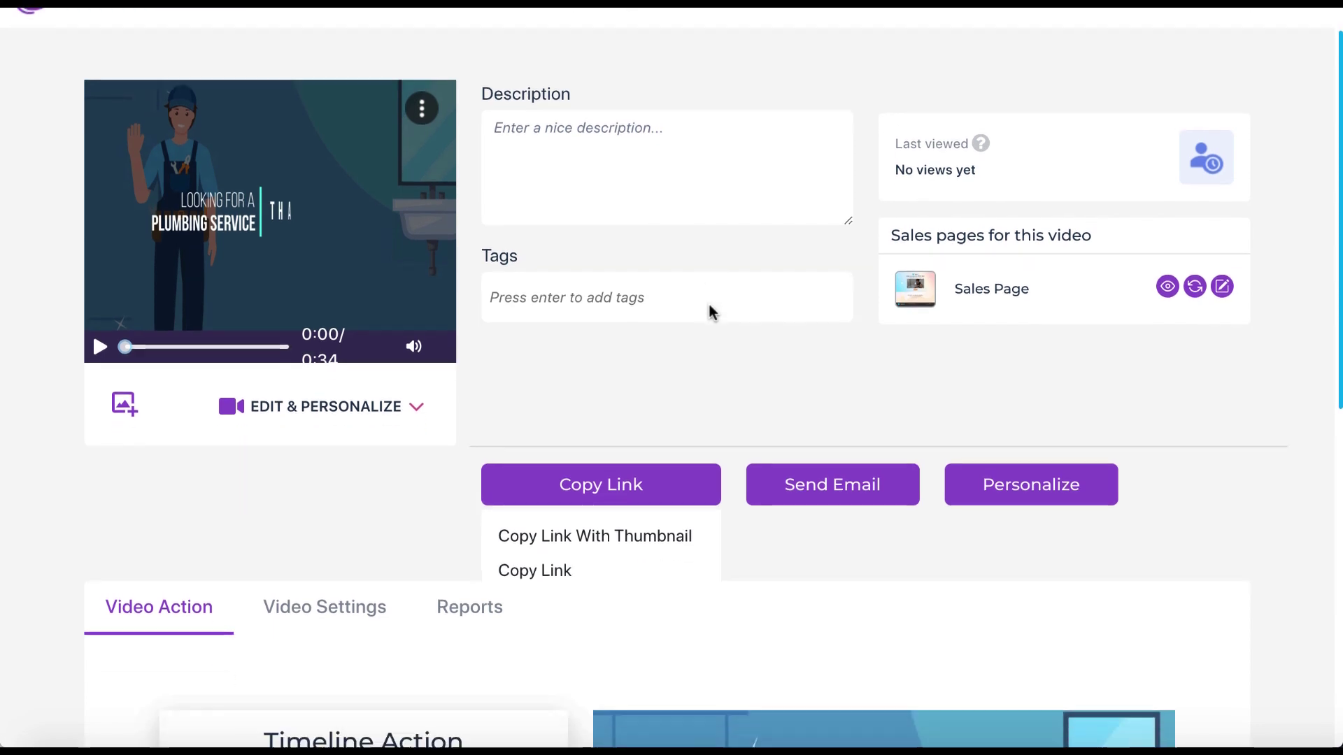
scroll(709, 305, "up", 5)
scroll(709, 306, "down", 5)
scroll(709, 313, "down", 5)
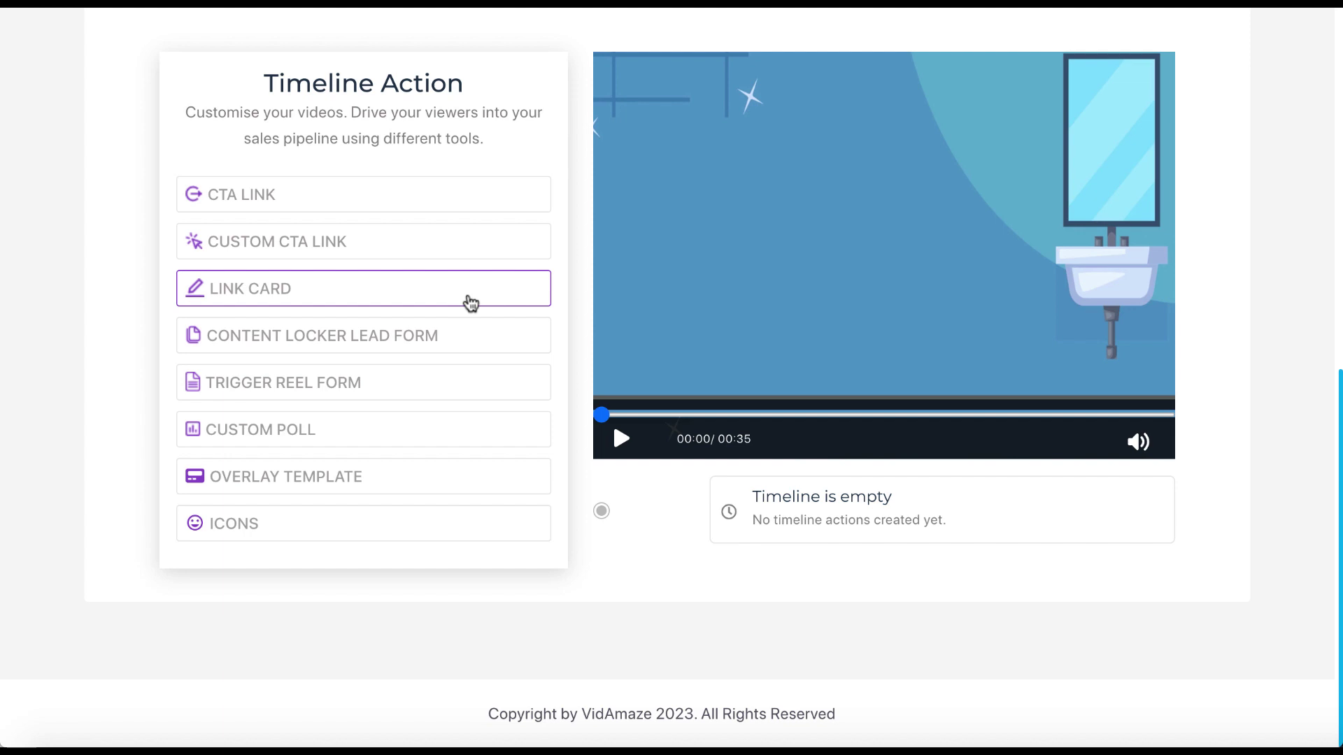
scroll(470, 303, "up", 10)
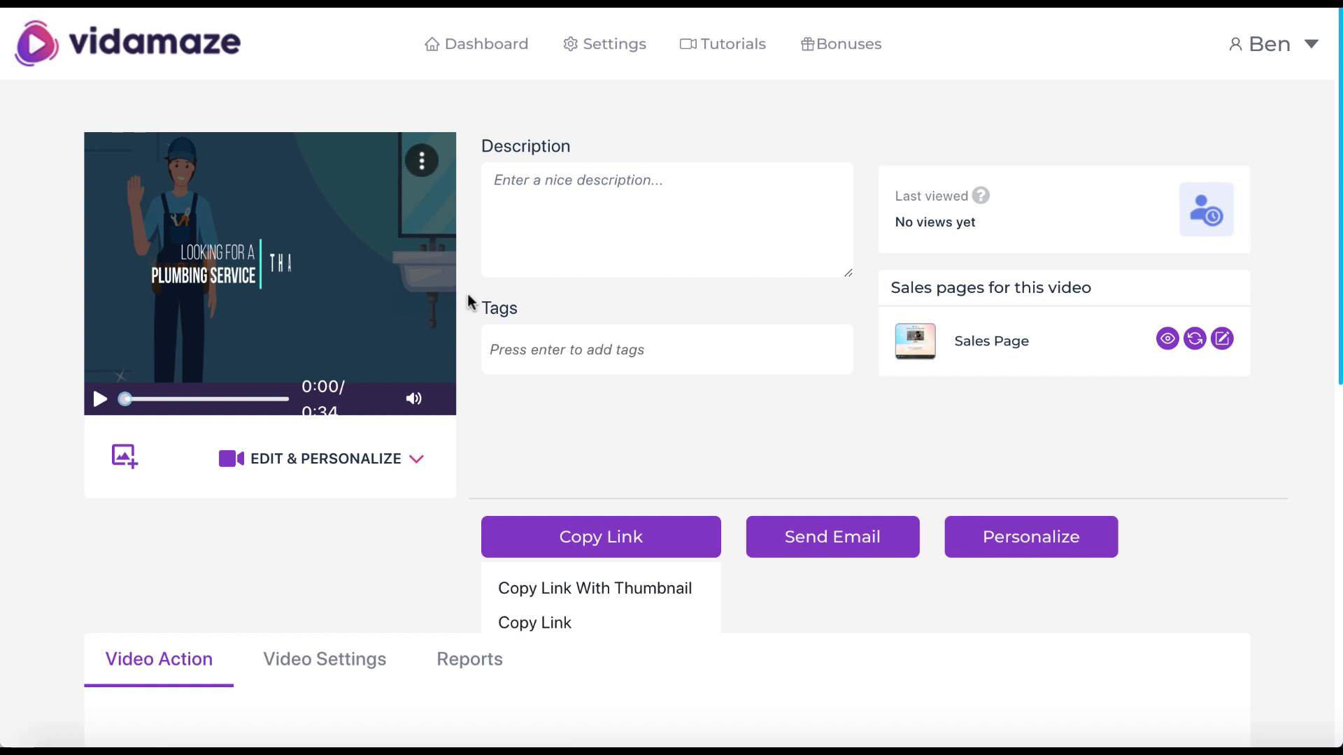
scroll(468, 302, "down", 5)
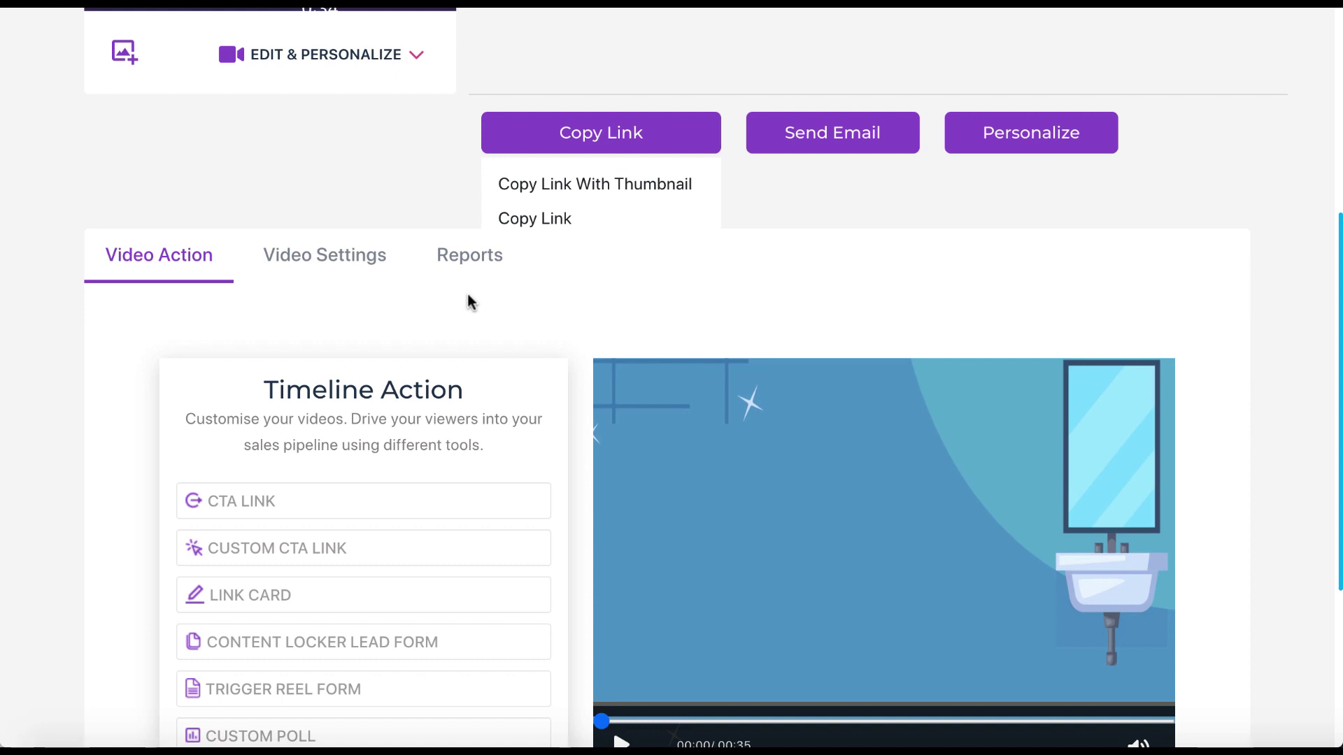
scroll(469, 302, "down", 2)
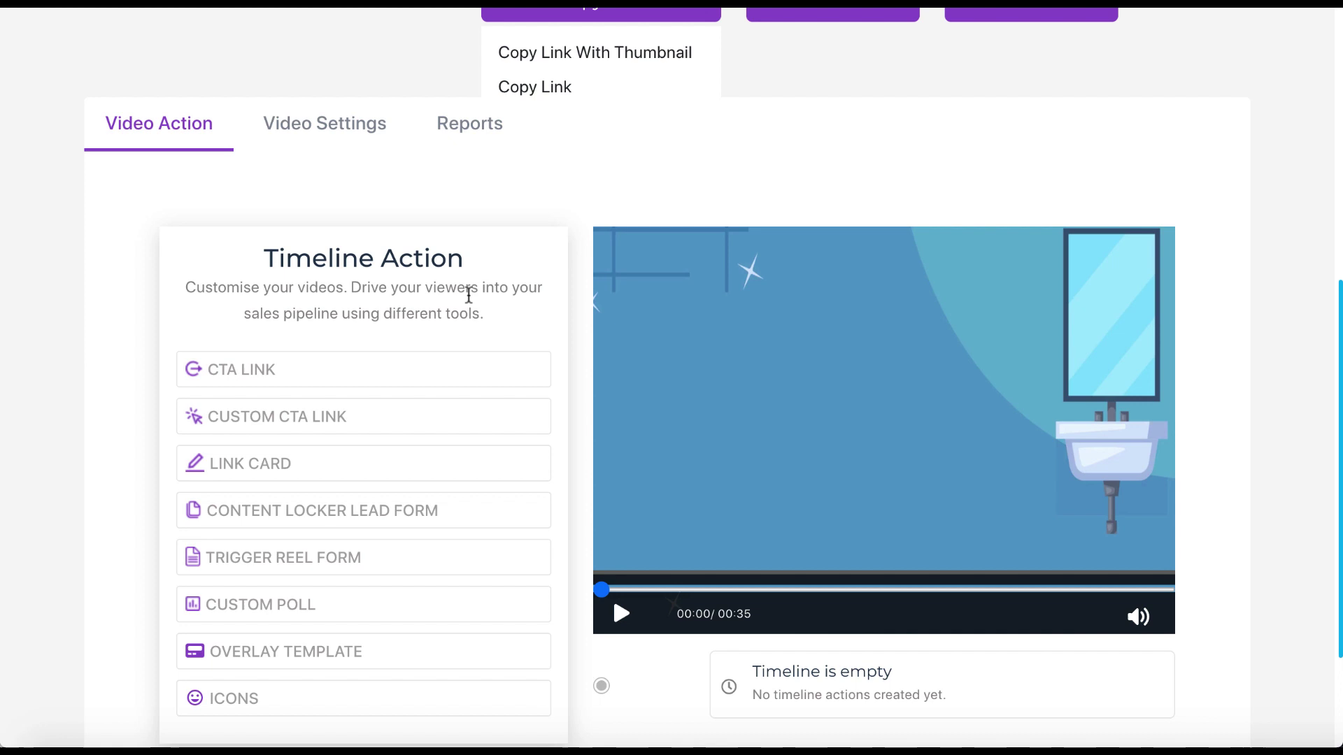
scroll(470, 293, "up", 8)
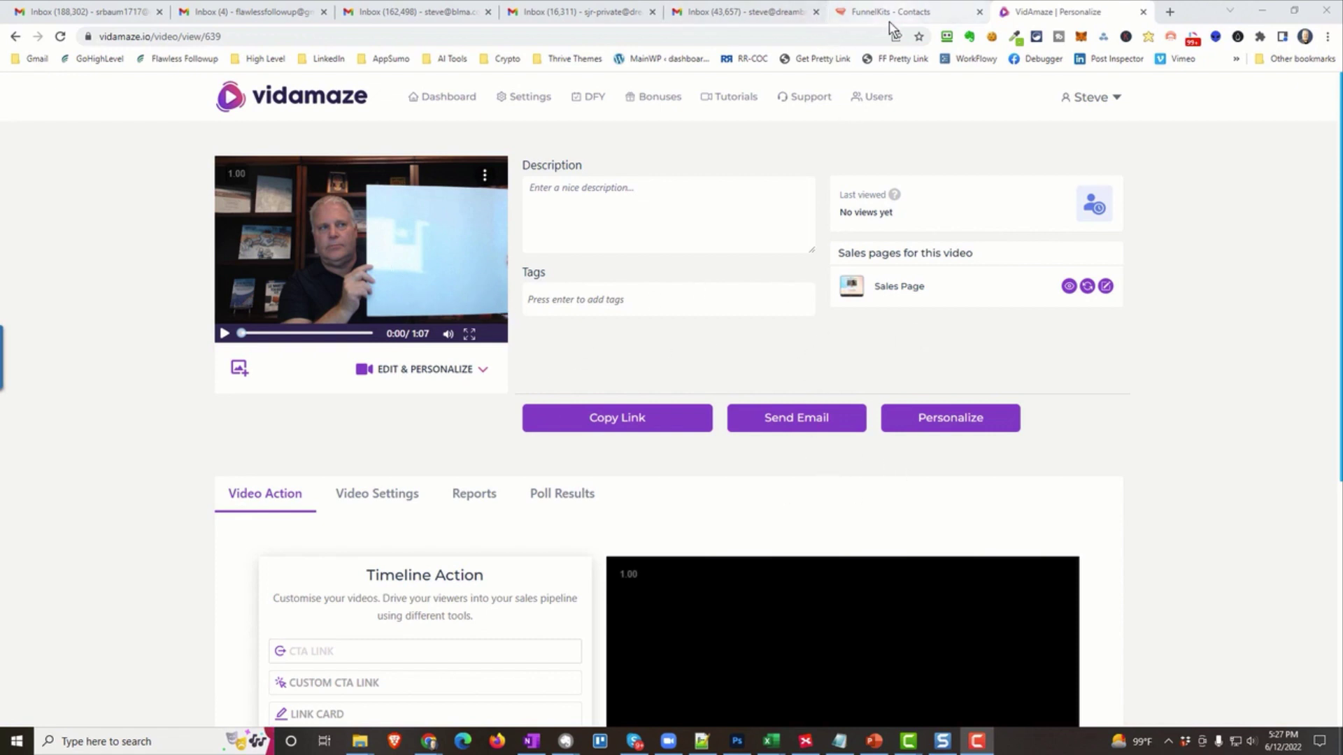
- Switch to ActiveCampaign, resume the draft Vidamaze Kickstart campaign and rename it Vidamaze Kickstart Live Demo 1728
left_click(911, 18)
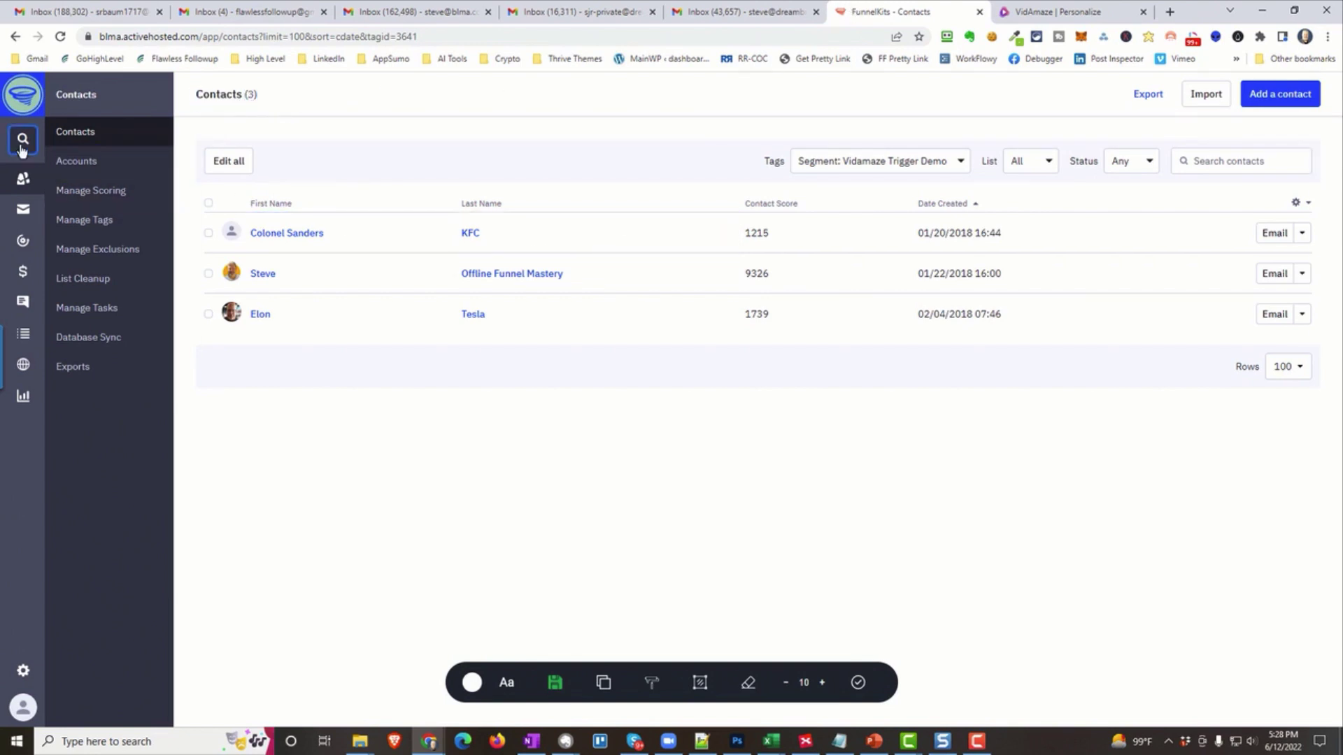
left_click(24, 214)
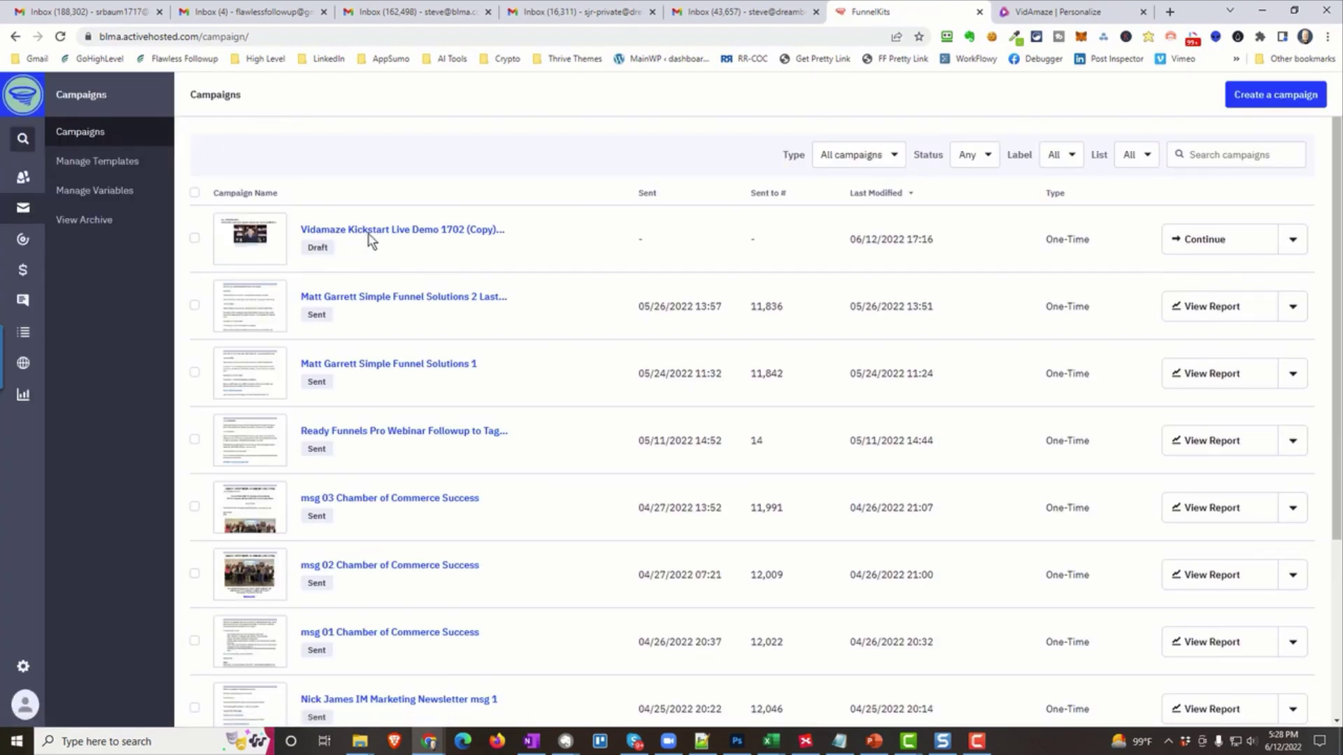
left_click(1239, 243)
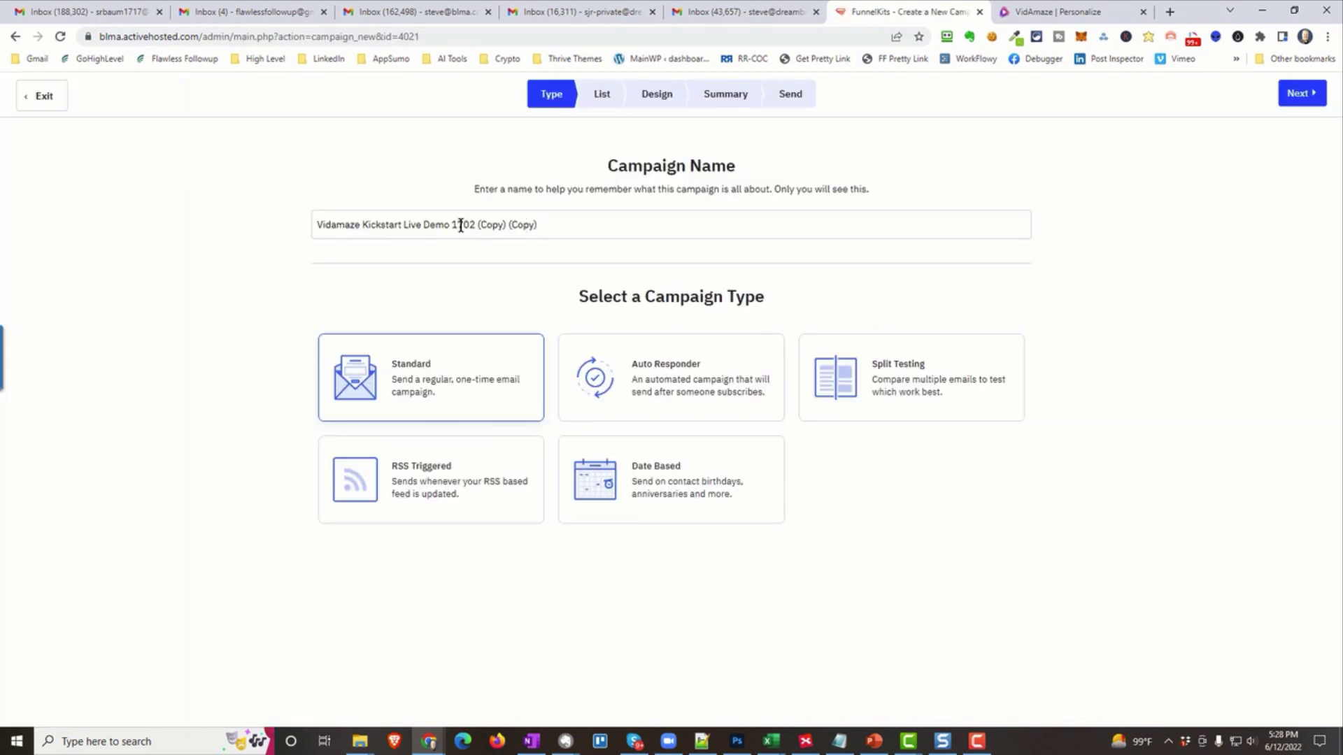
left_click_drag(452, 224, 552, 224)
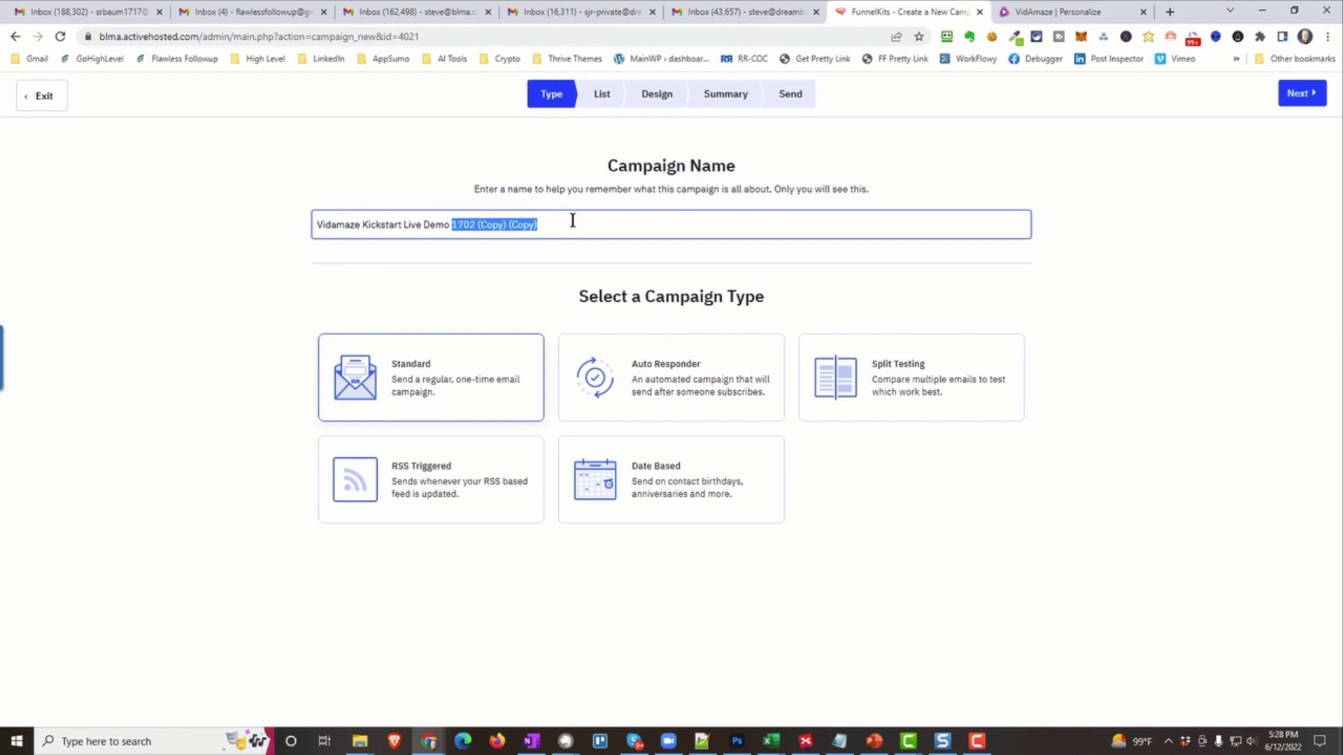
type("17")
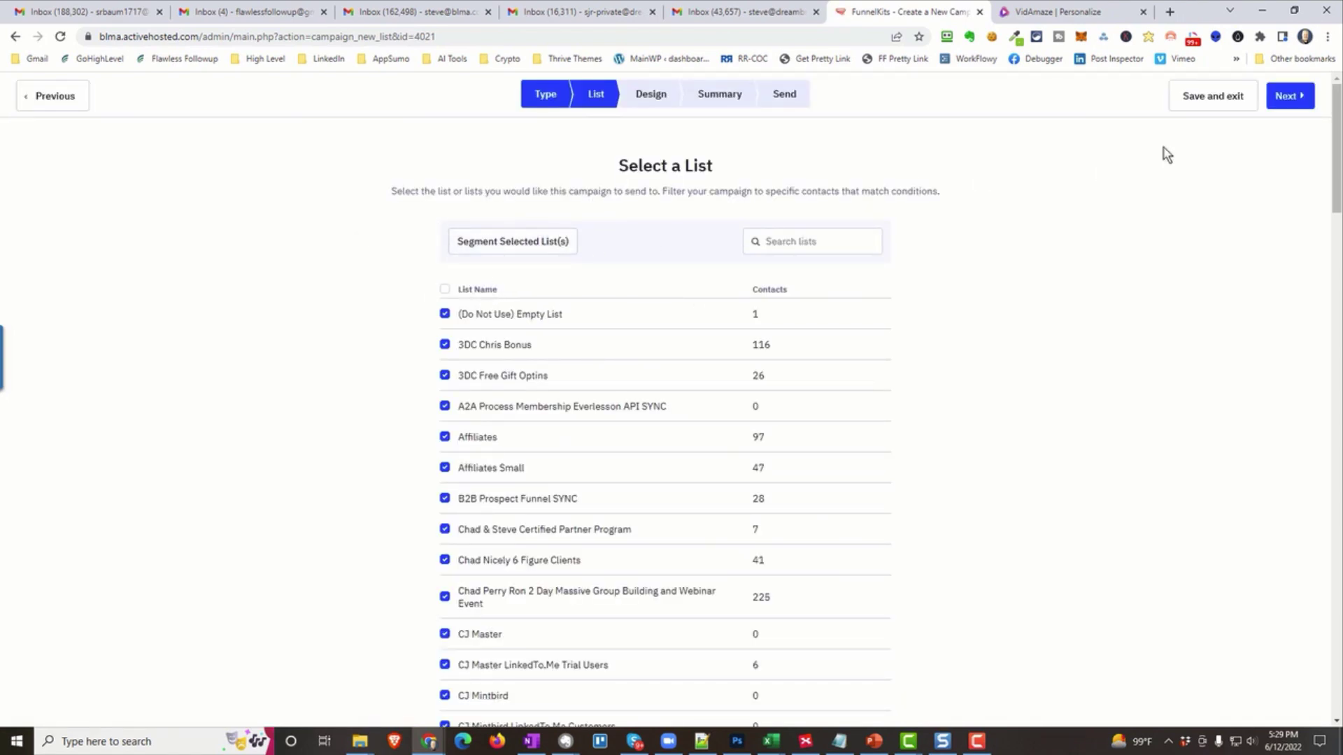
- Keep the campaign's selected lists, and copy the video's Active Campaign embed code from VidAmaze
left_click(1287, 98)
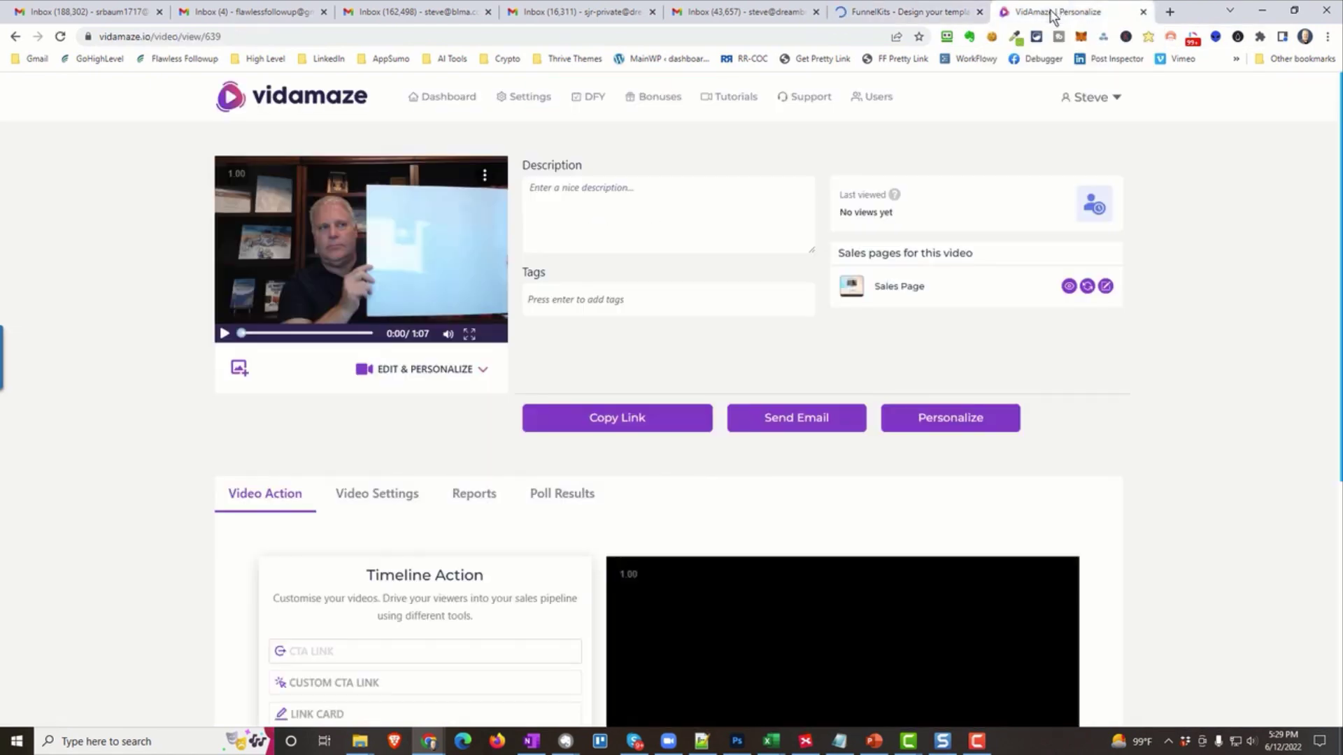
left_click(974, 417)
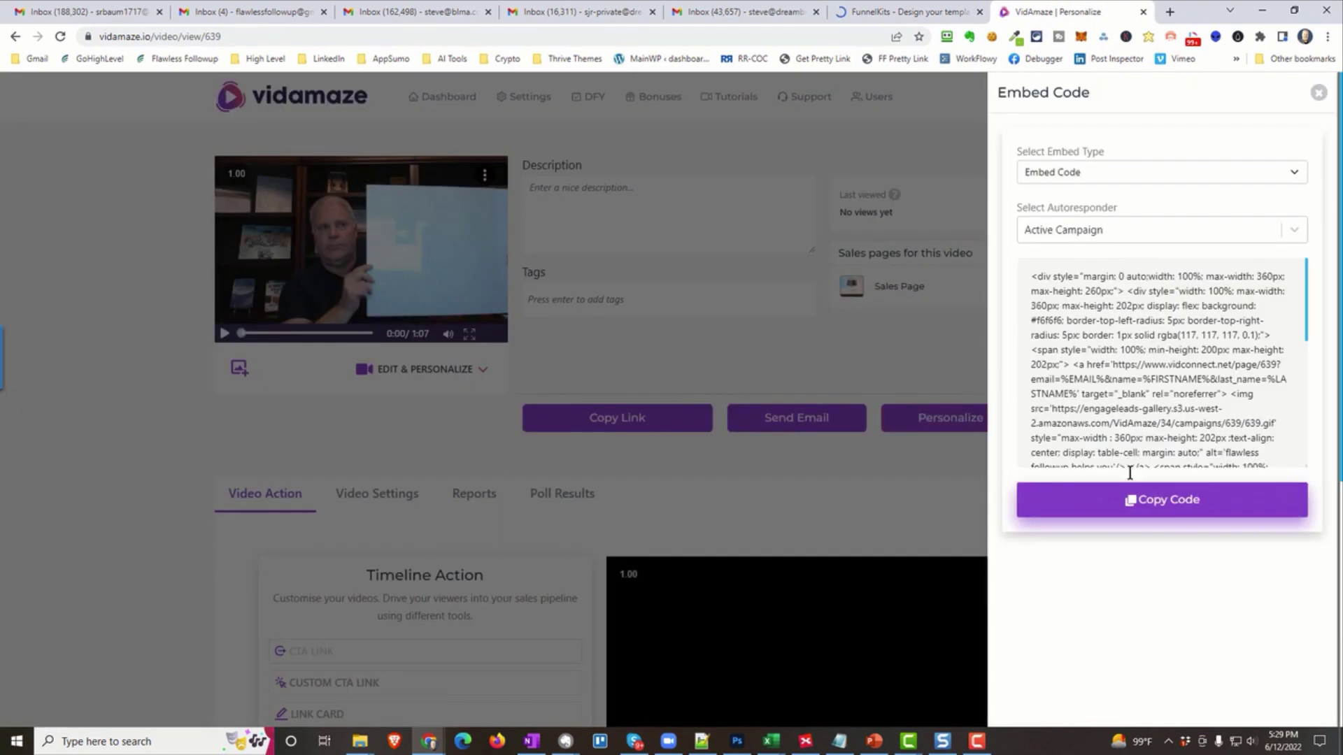
left_click(1147, 497)
- Check the custom HTML of the video block in the campaign email against the embed code in VidAmaze
left_click(909, 12)
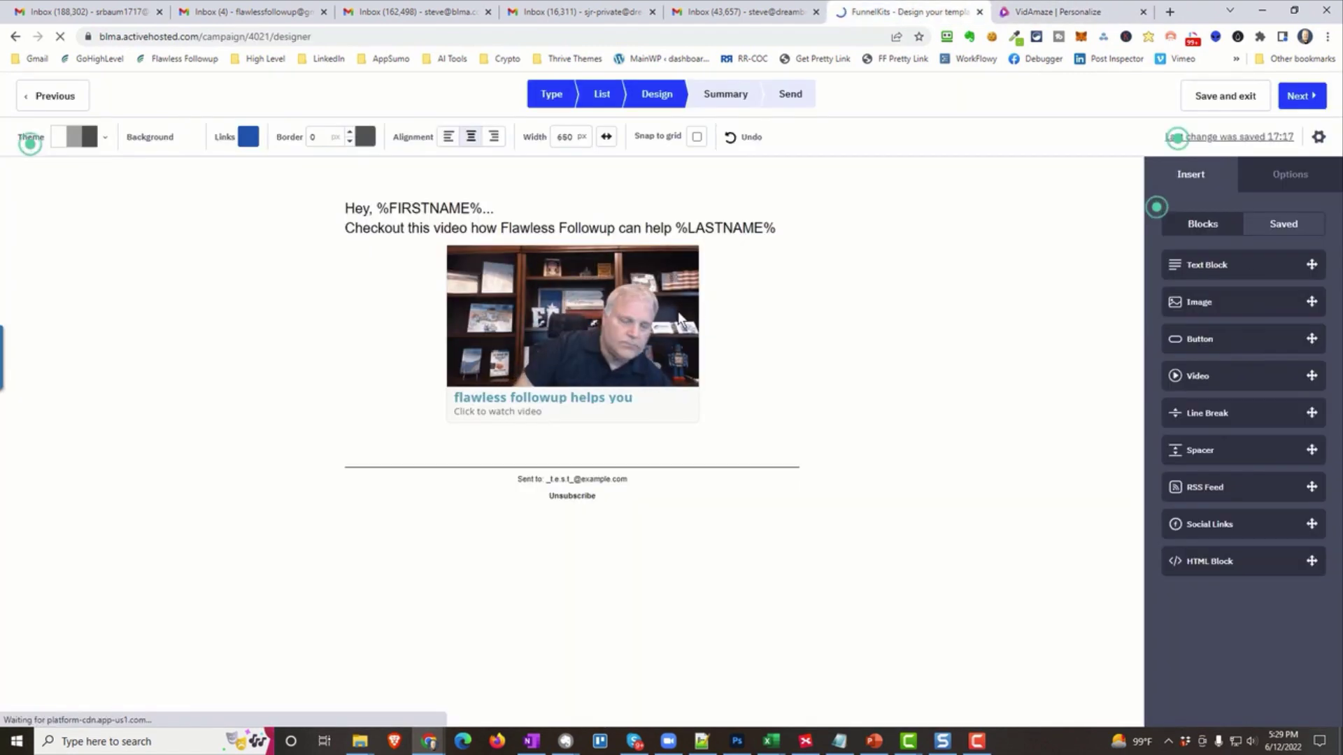
left_click(691, 418)
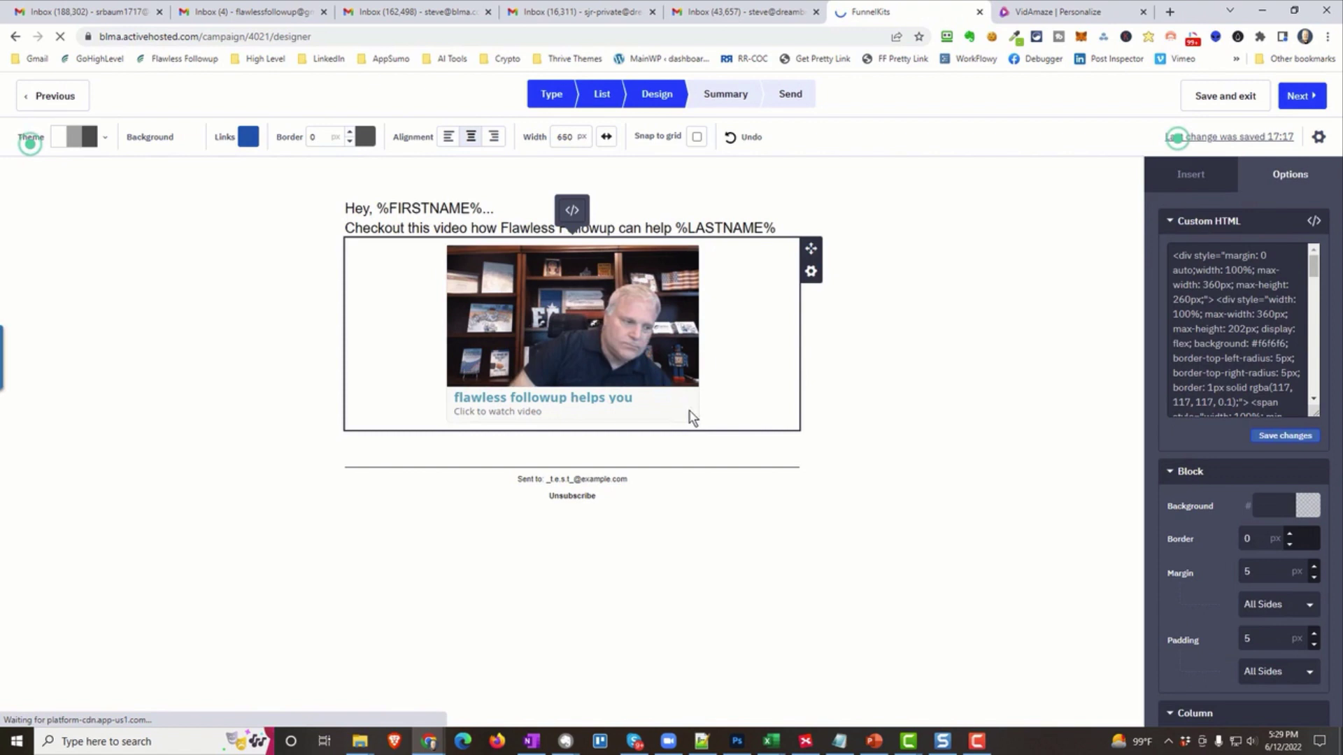
left_click(571, 209)
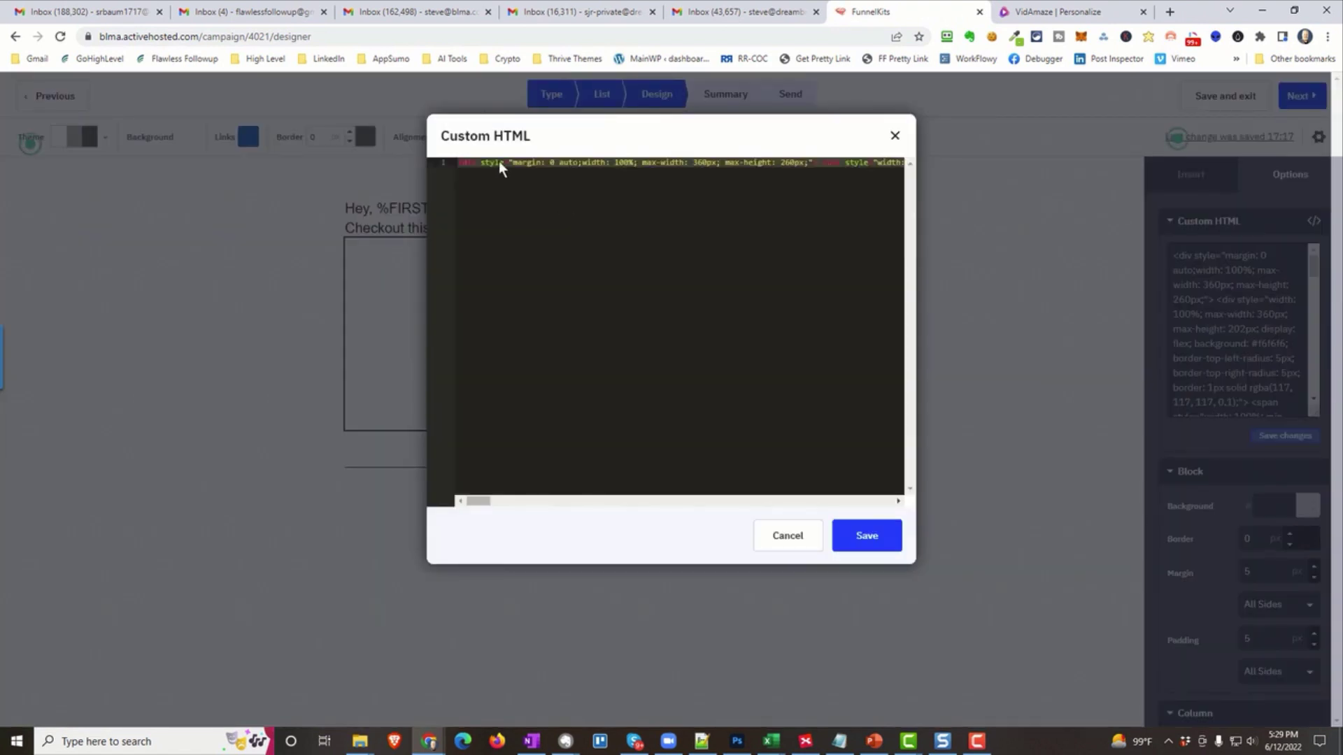
left_click(1053, 14)
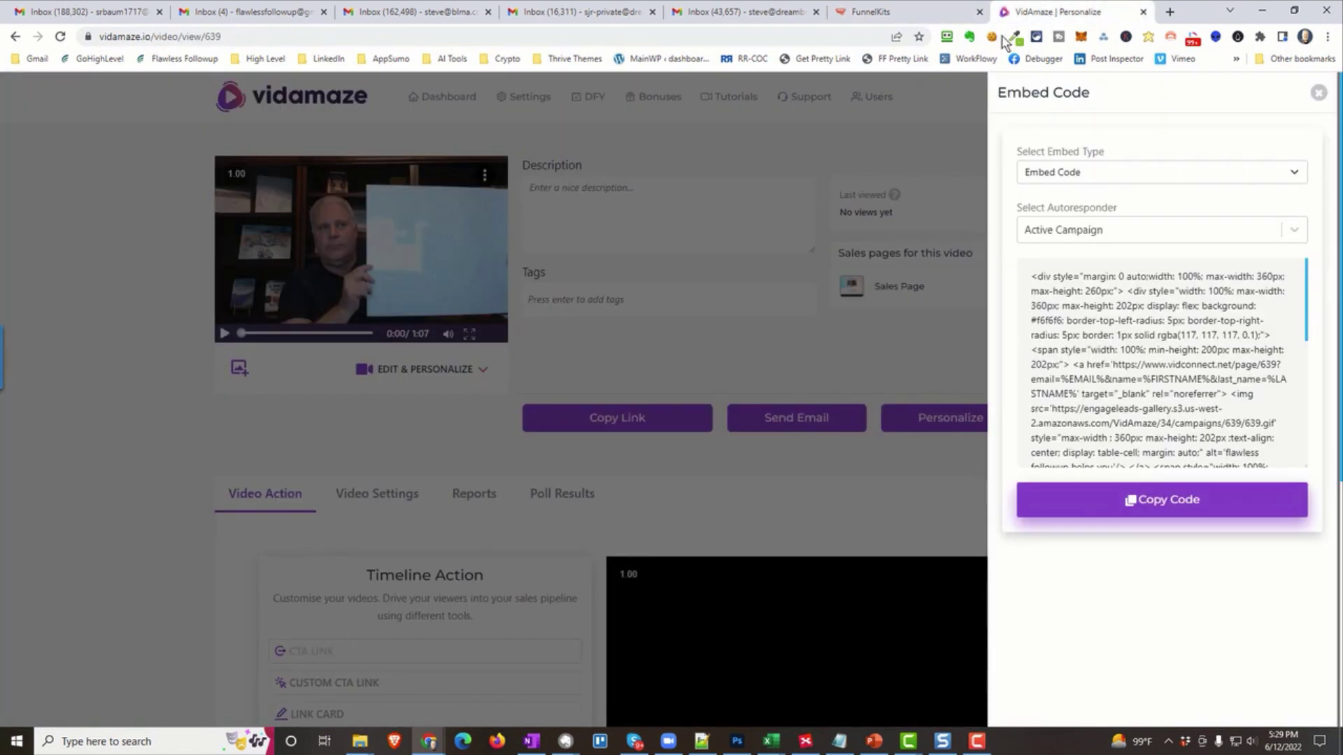
left_click(901, 16)
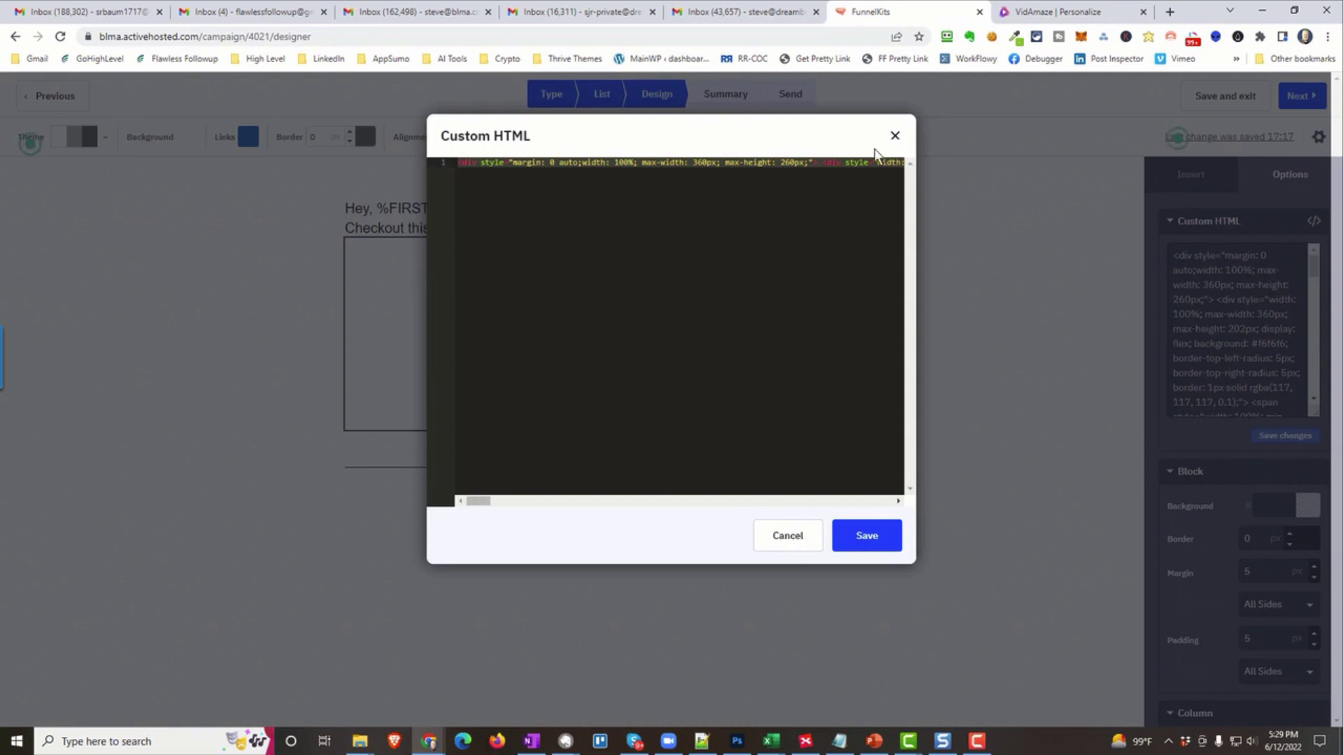
left_click(894, 135)
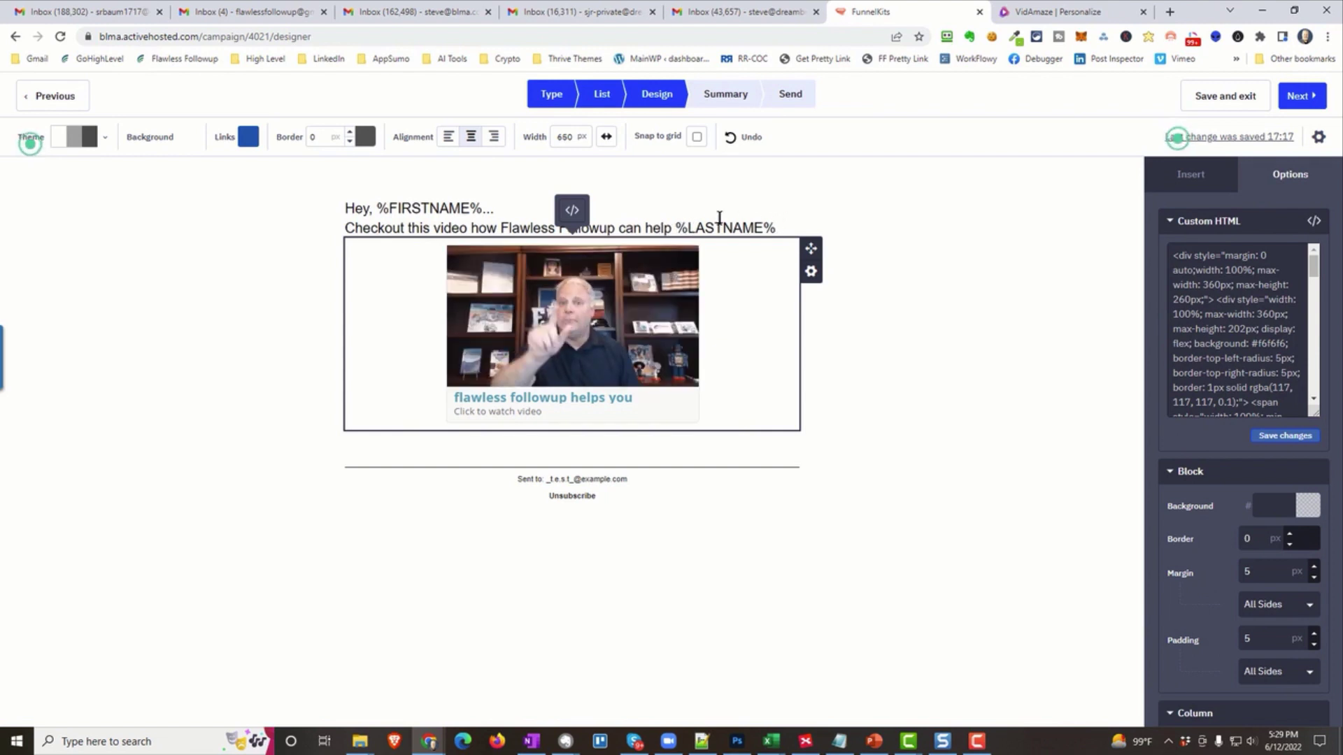
- Continue from the email design to the campaign summary and send the campaign immediately
left_click(1301, 98)
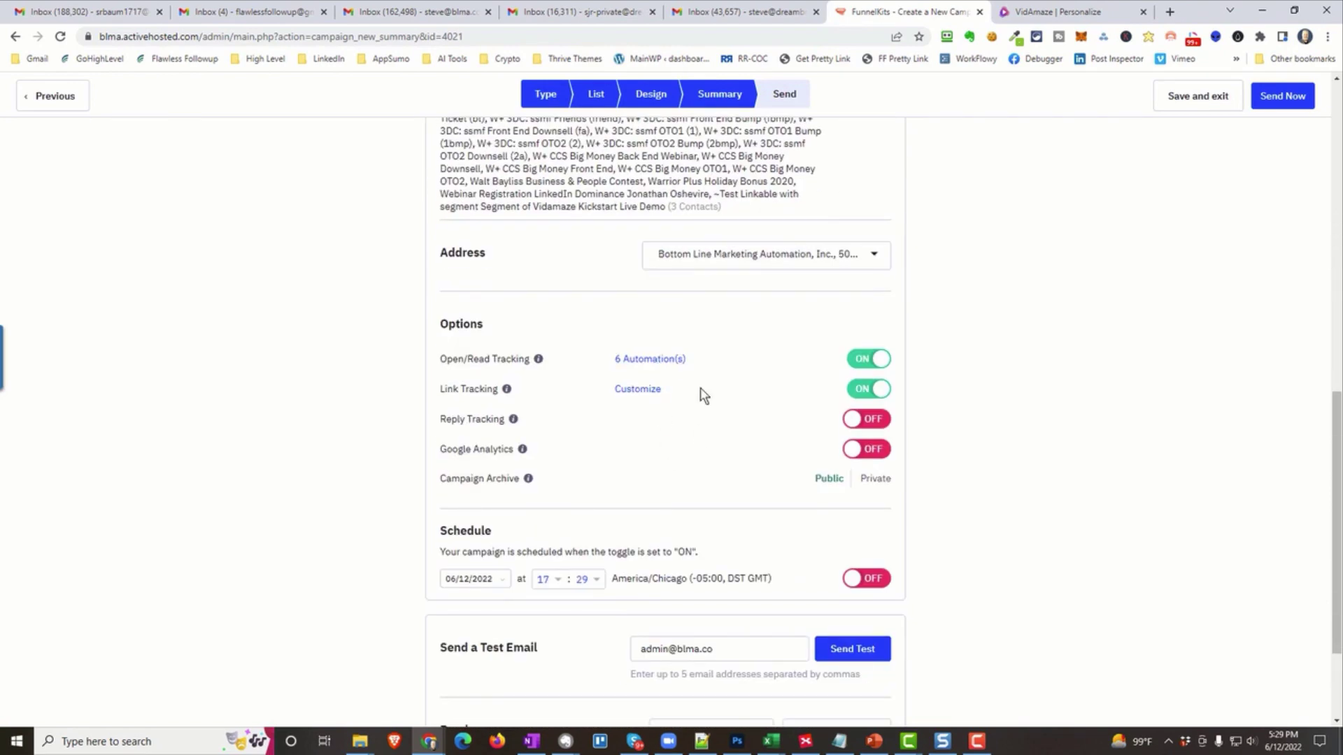
left_click(1286, 98)
left_click(801, 248)
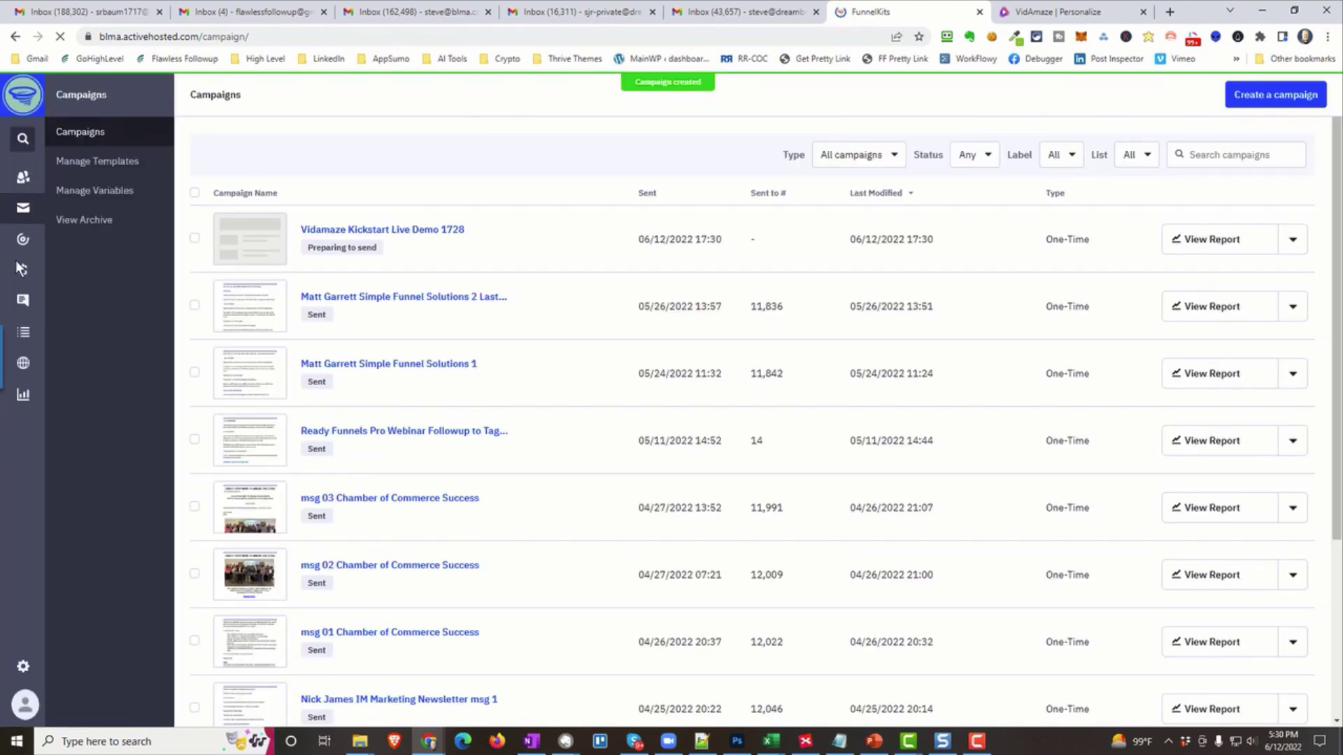
- Filter the contacts by the tag Segment: Vidamaze Trigger Demo
left_click(22, 181)
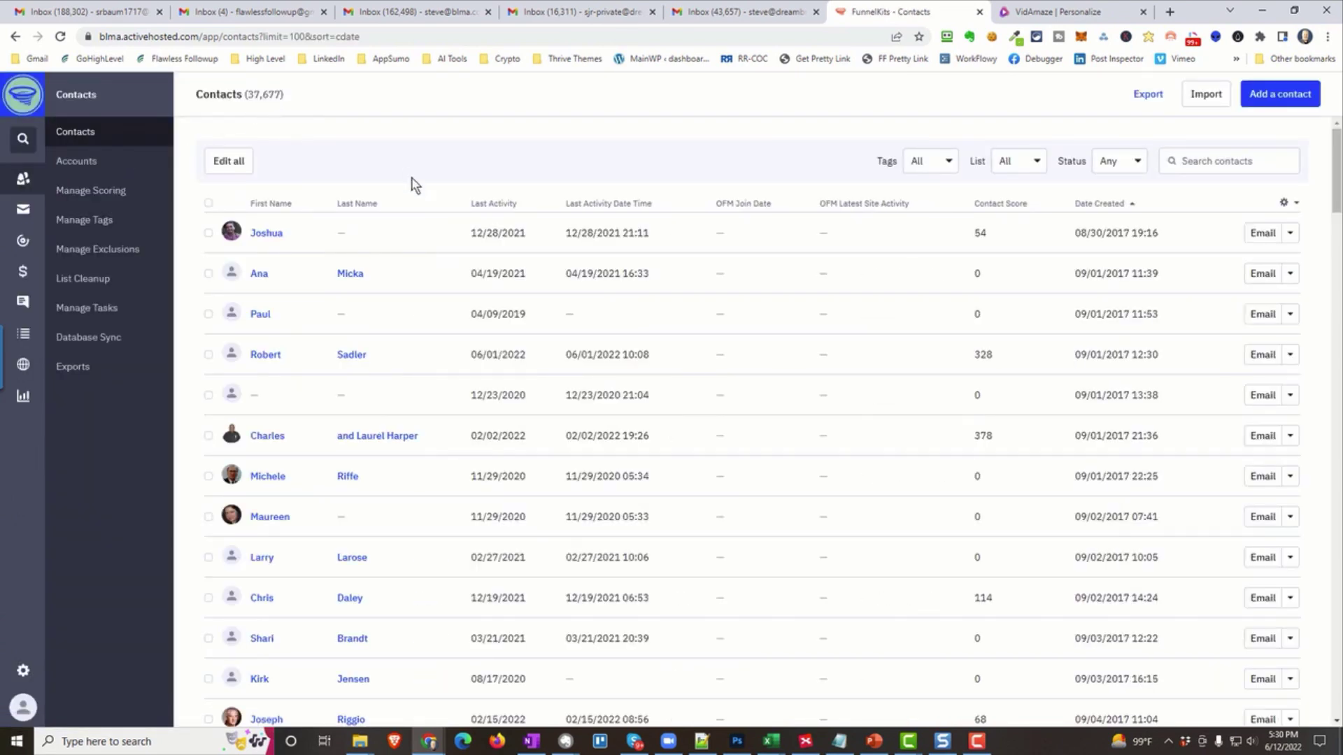
left_click(949, 169)
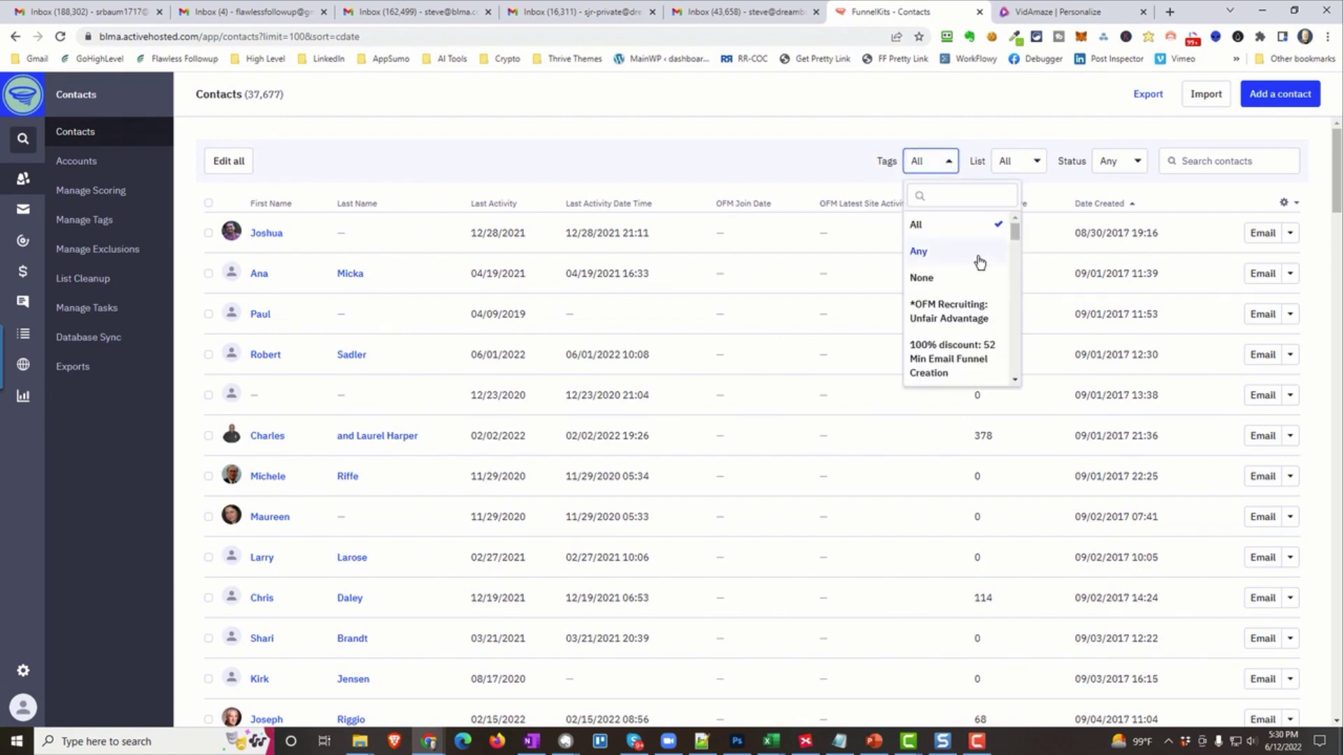
left_click_drag(1015, 222, 1015, 366)
left_click(945, 195)
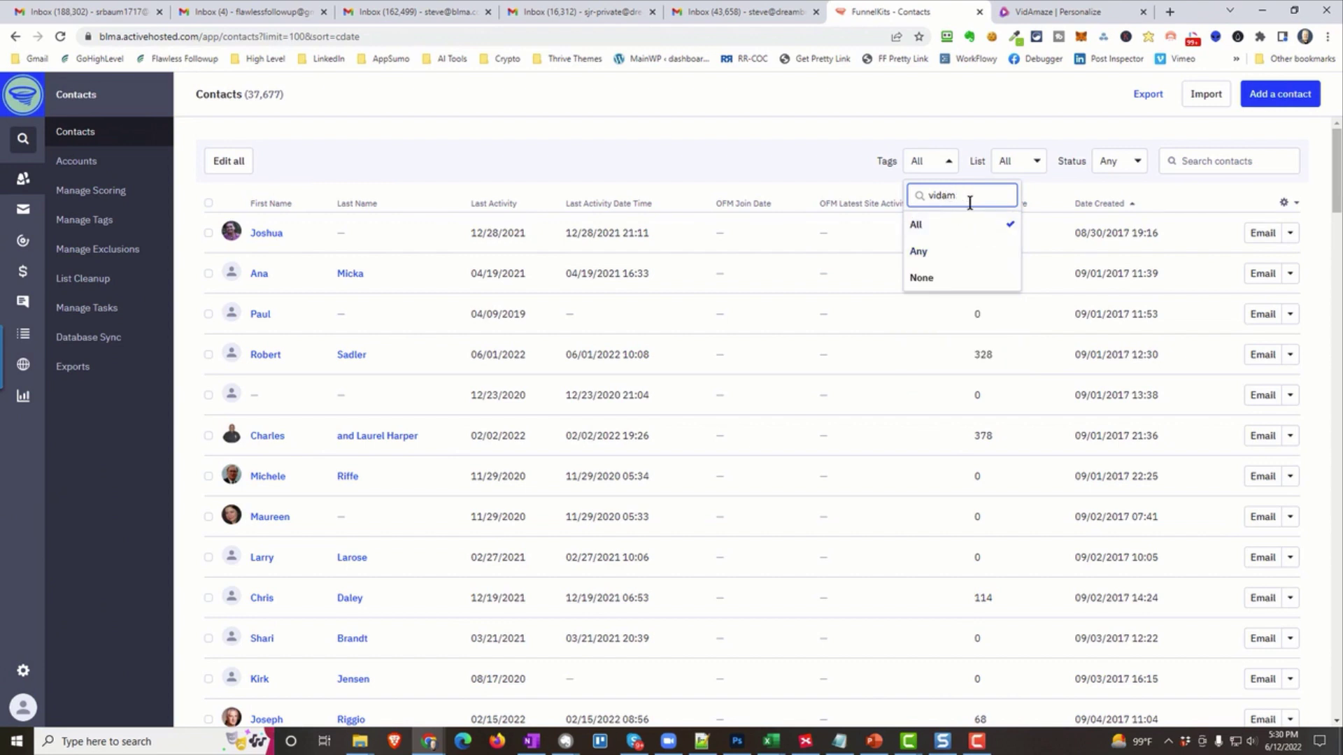
left_click_drag(1012, 250, 1015, 361)
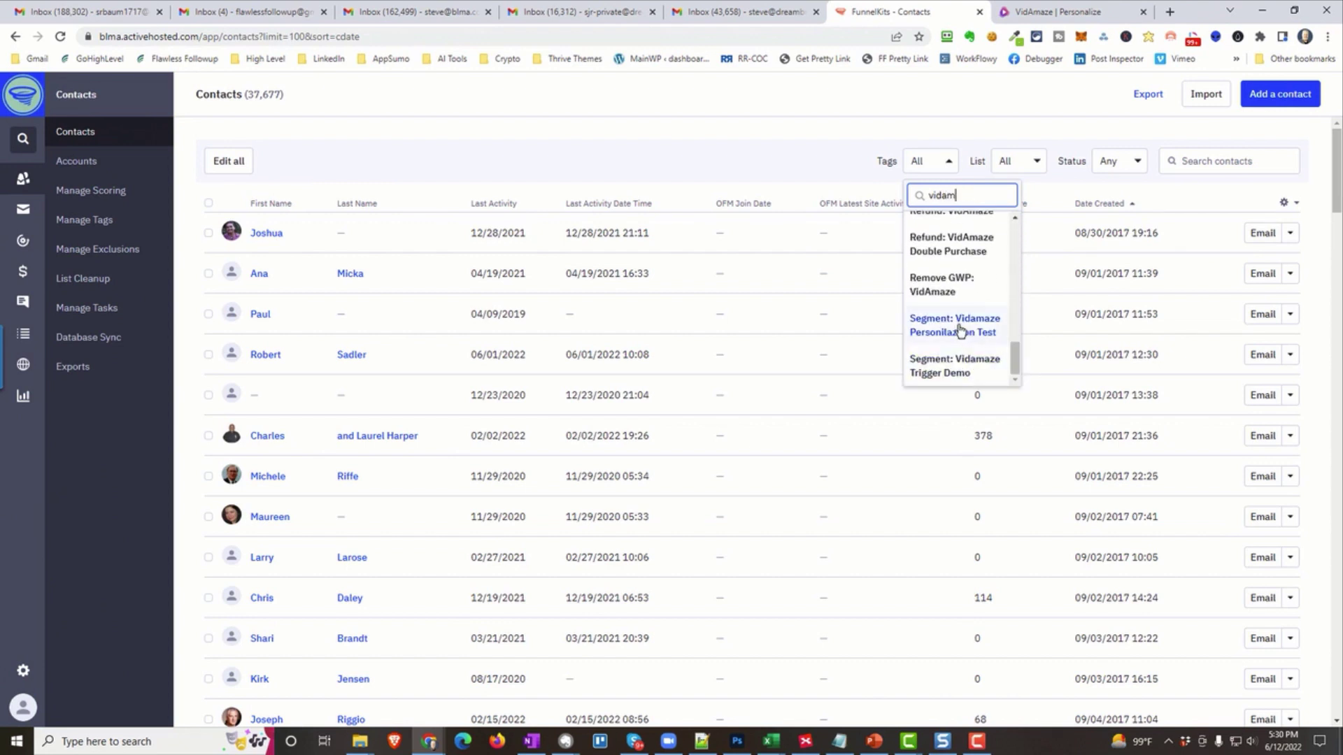
left_click(955, 363)
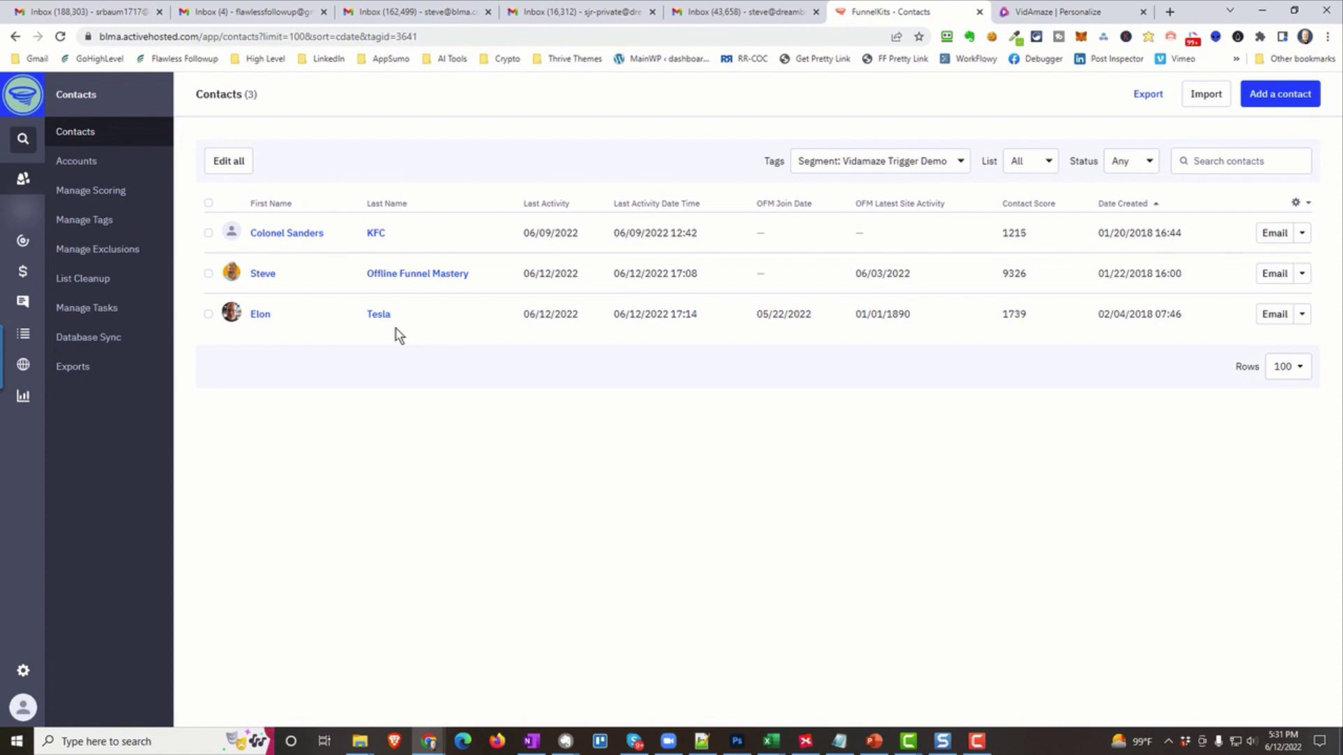
- Open the campaign email for the Tesla contact in Gmail and view its linked video, pausing playback near the start
left_click(115, 12)
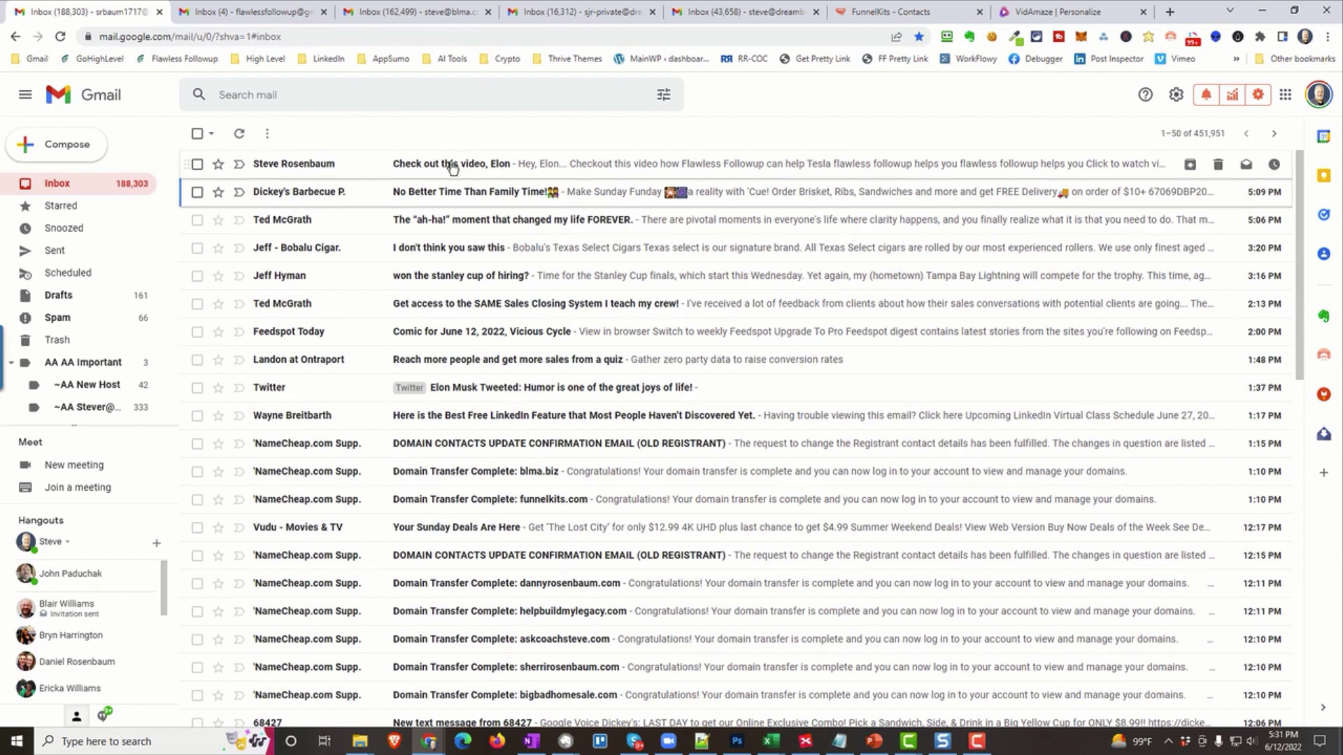
left_click(504, 167)
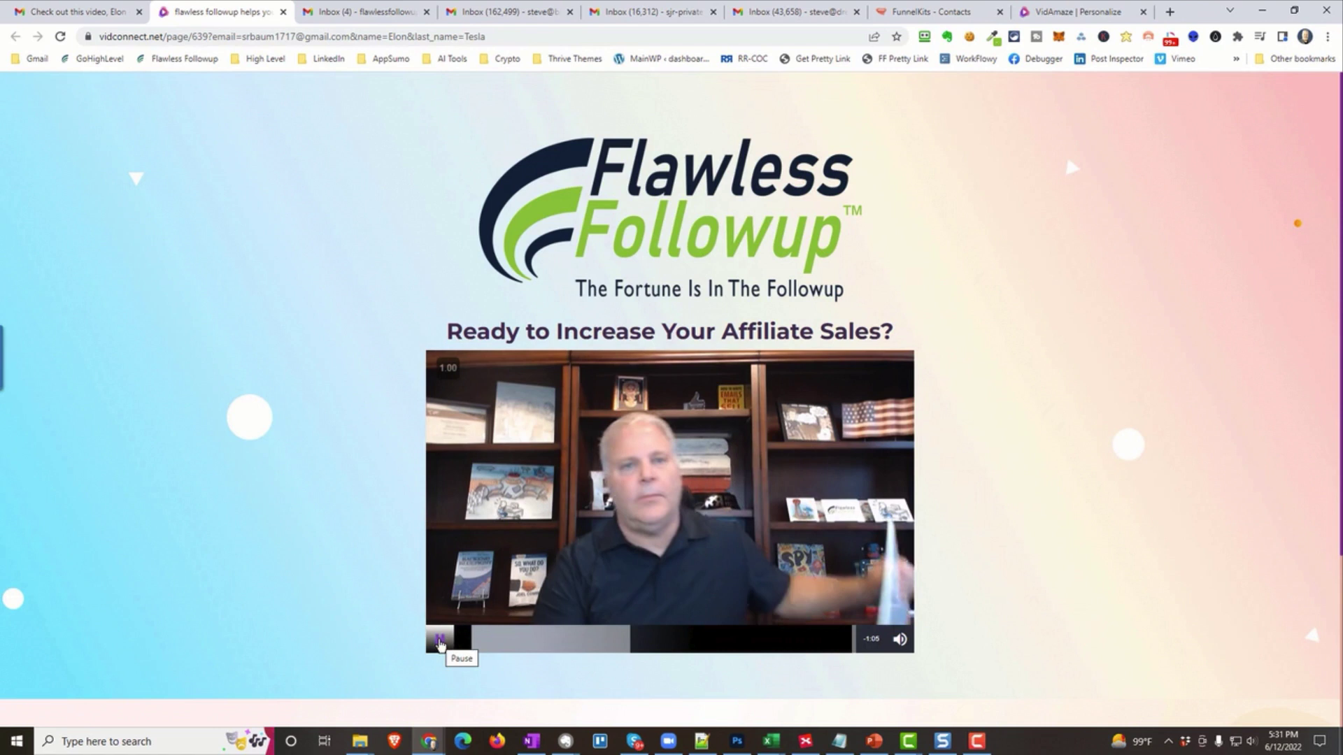
left_click(440, 644)
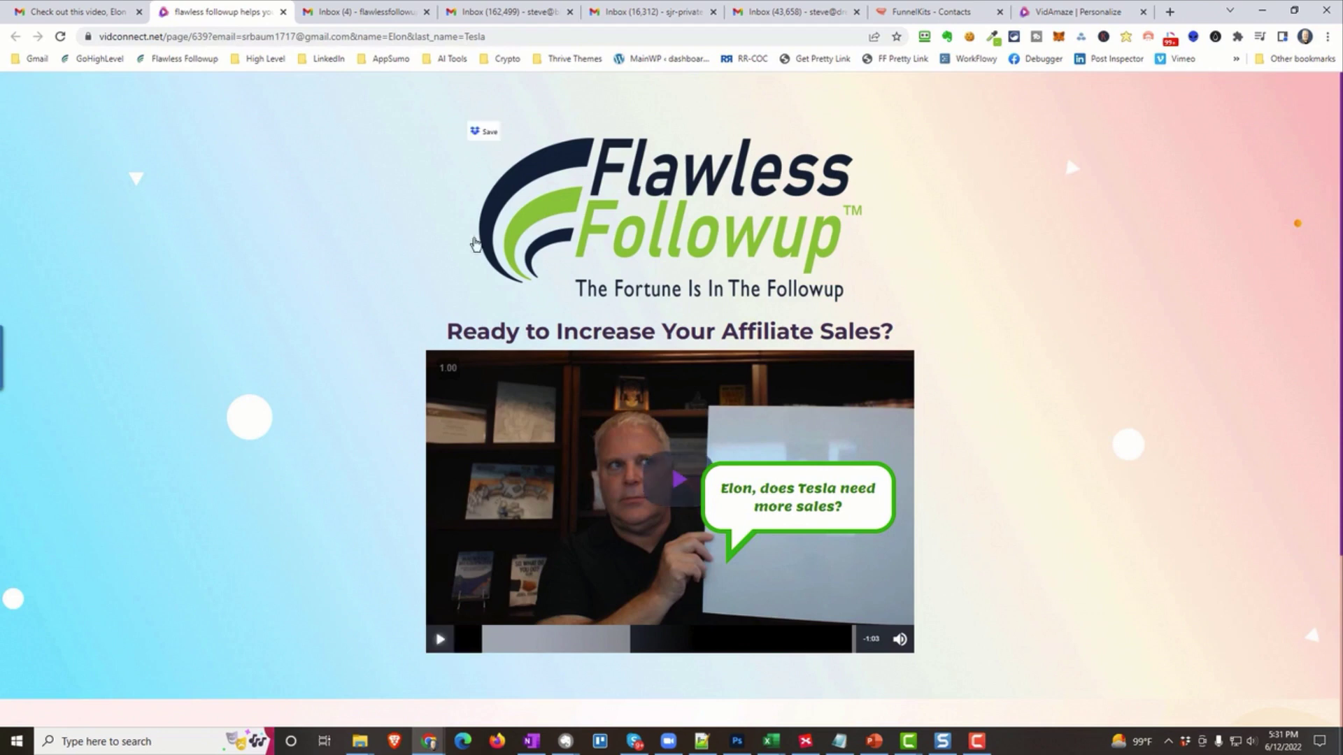
- Compare the arrival times of the campaign emails sent to the Tesla and KFC contacts
left_click(502, 14)
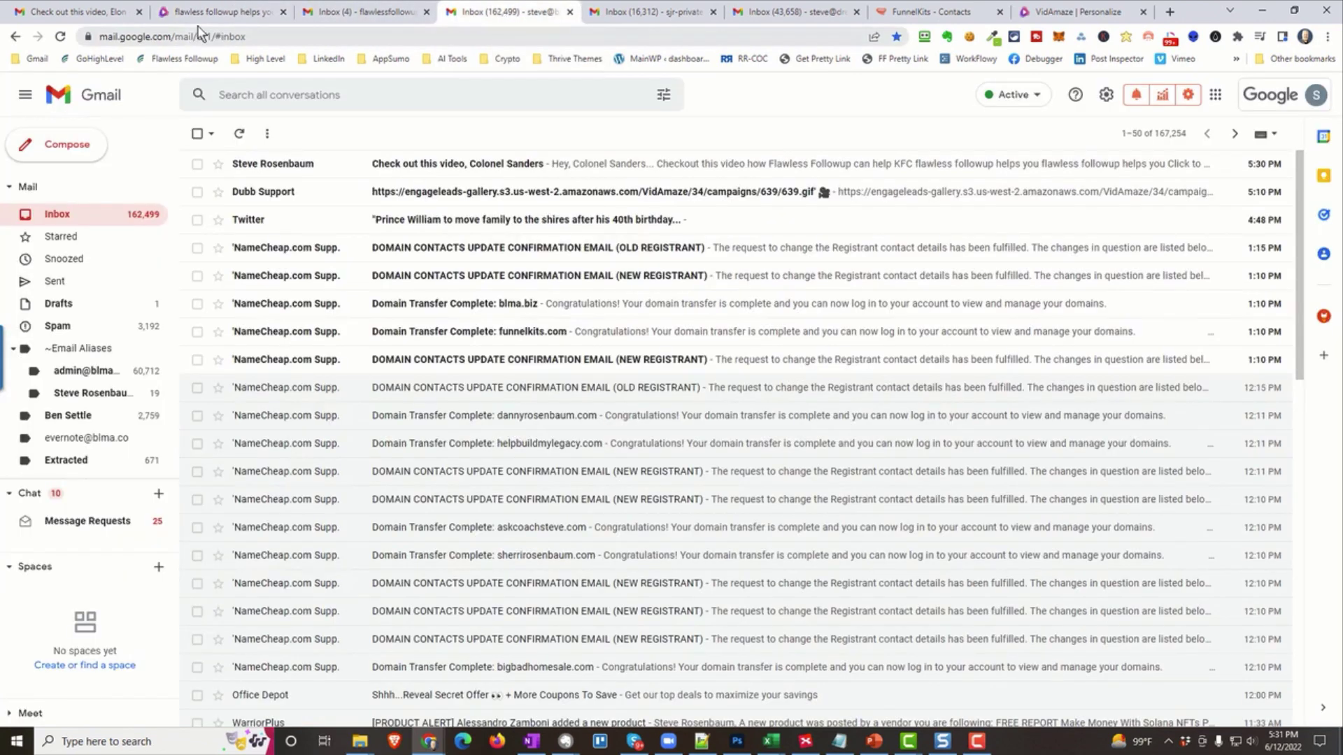
key("ctrl+Page_Up")
key("ctrl+Page_Up")
key("ctrl+Page_Up")
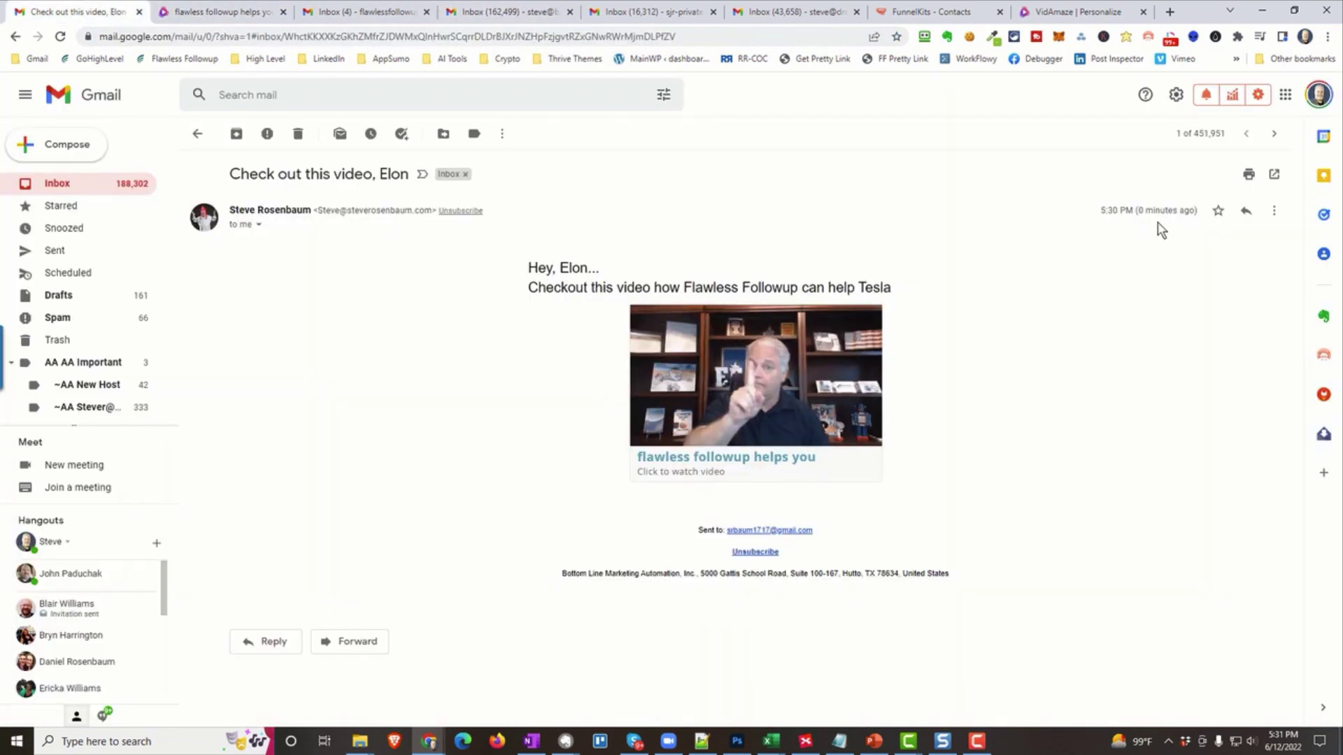
left_click(507, 14)
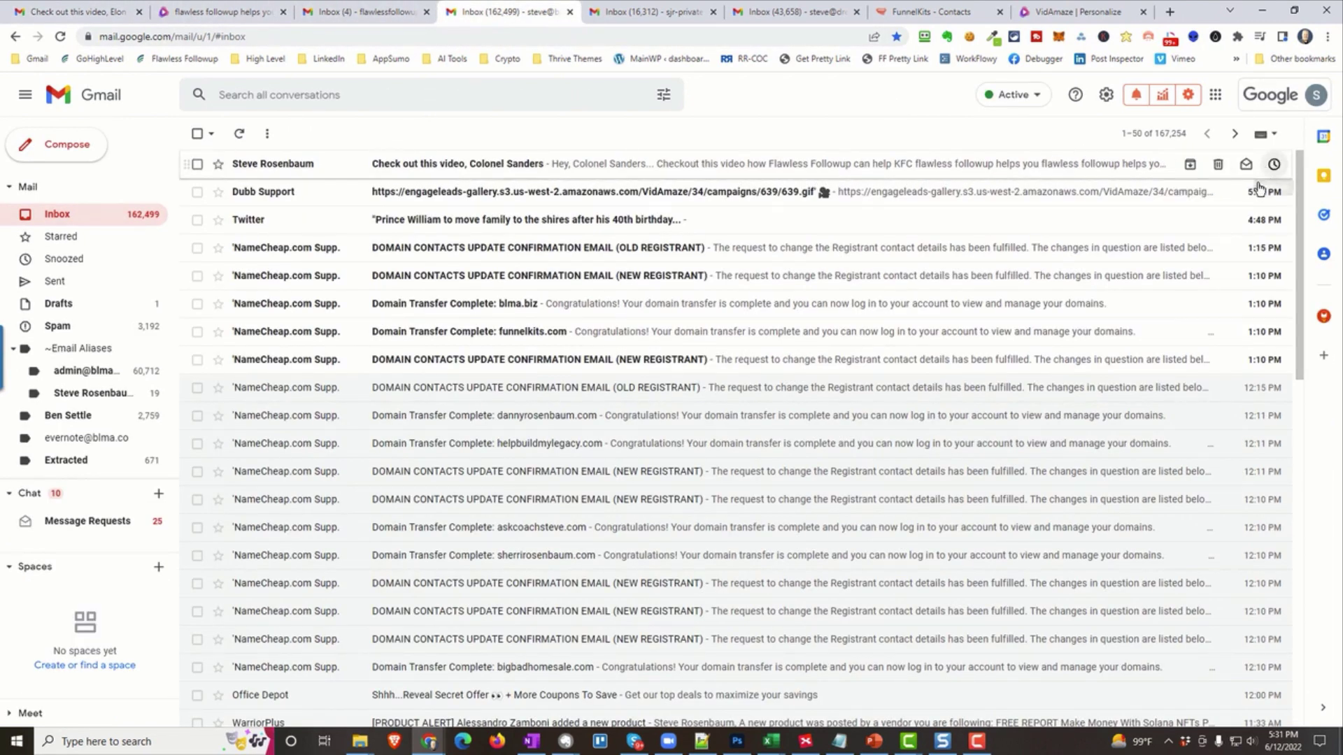
- Open the campaign email for the KFC contact and play its linked video up to the personalized speech bubble
left_click(253, 163)
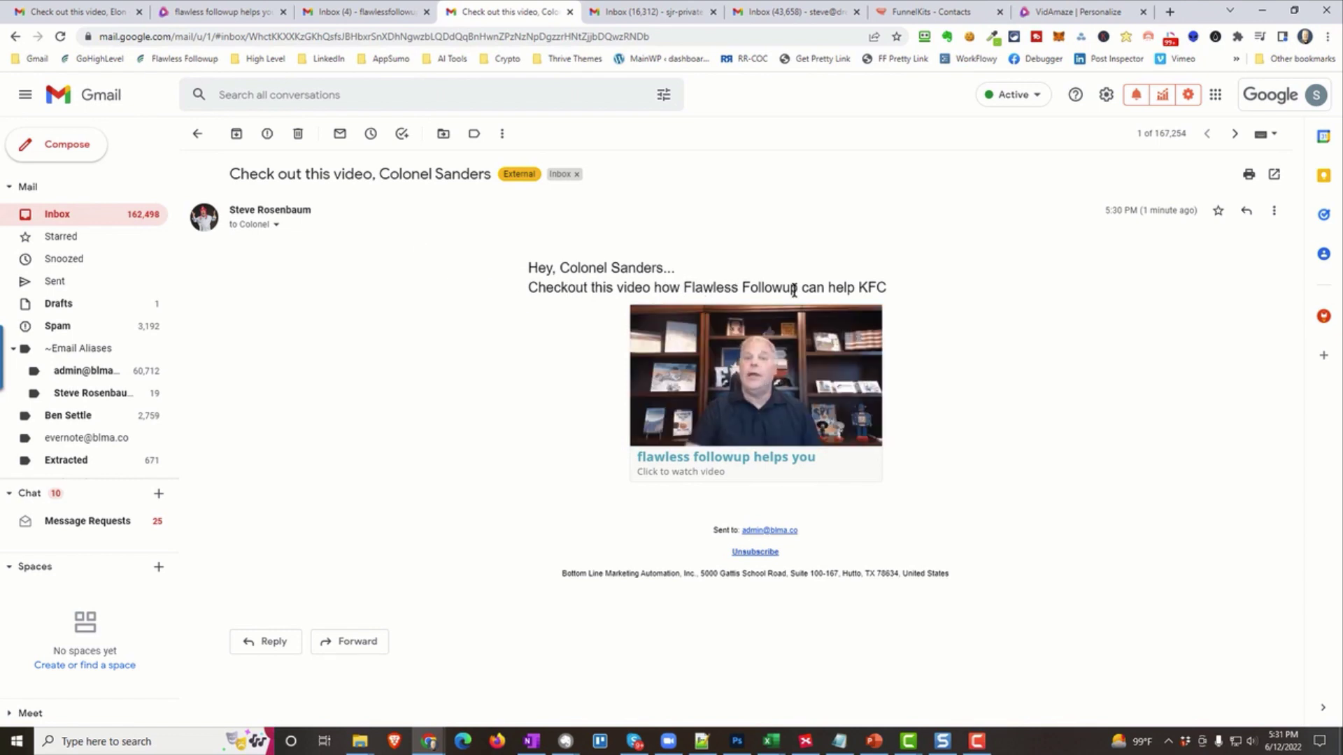
left_click(774, 397)
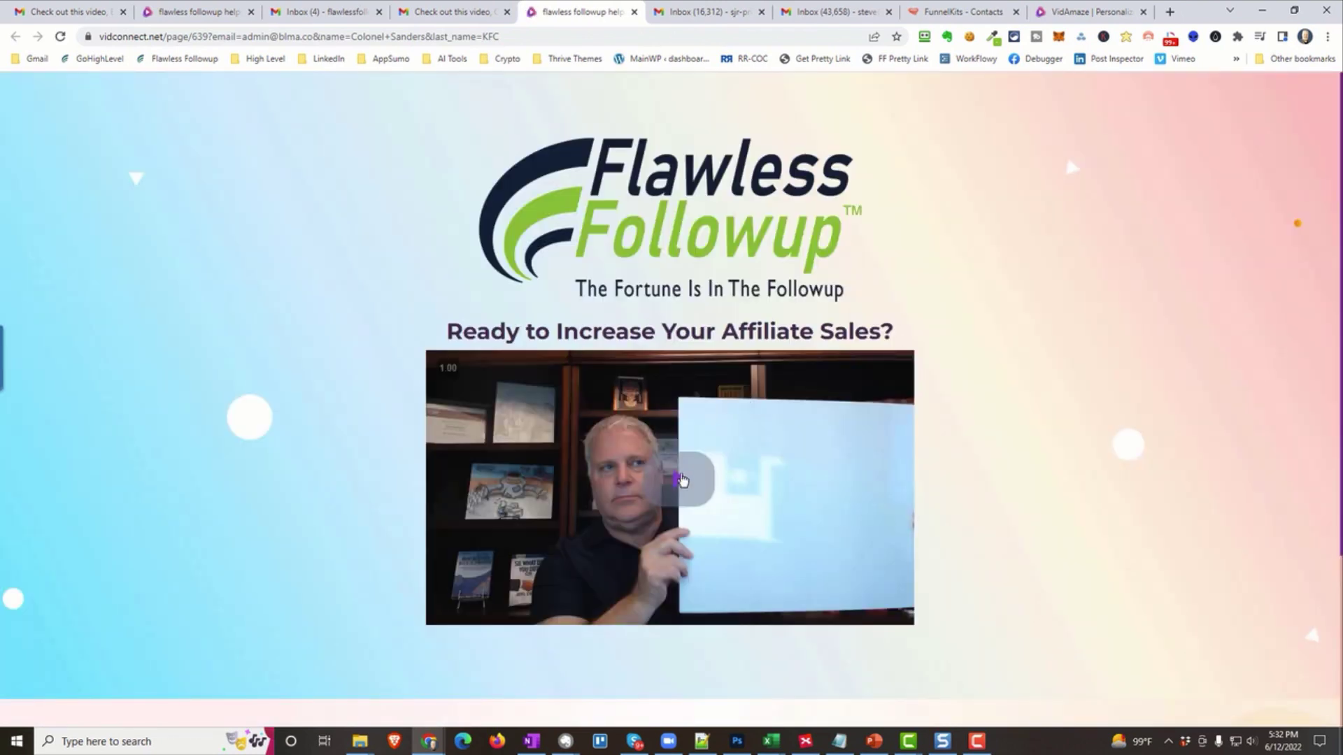
left_click(677, 482)
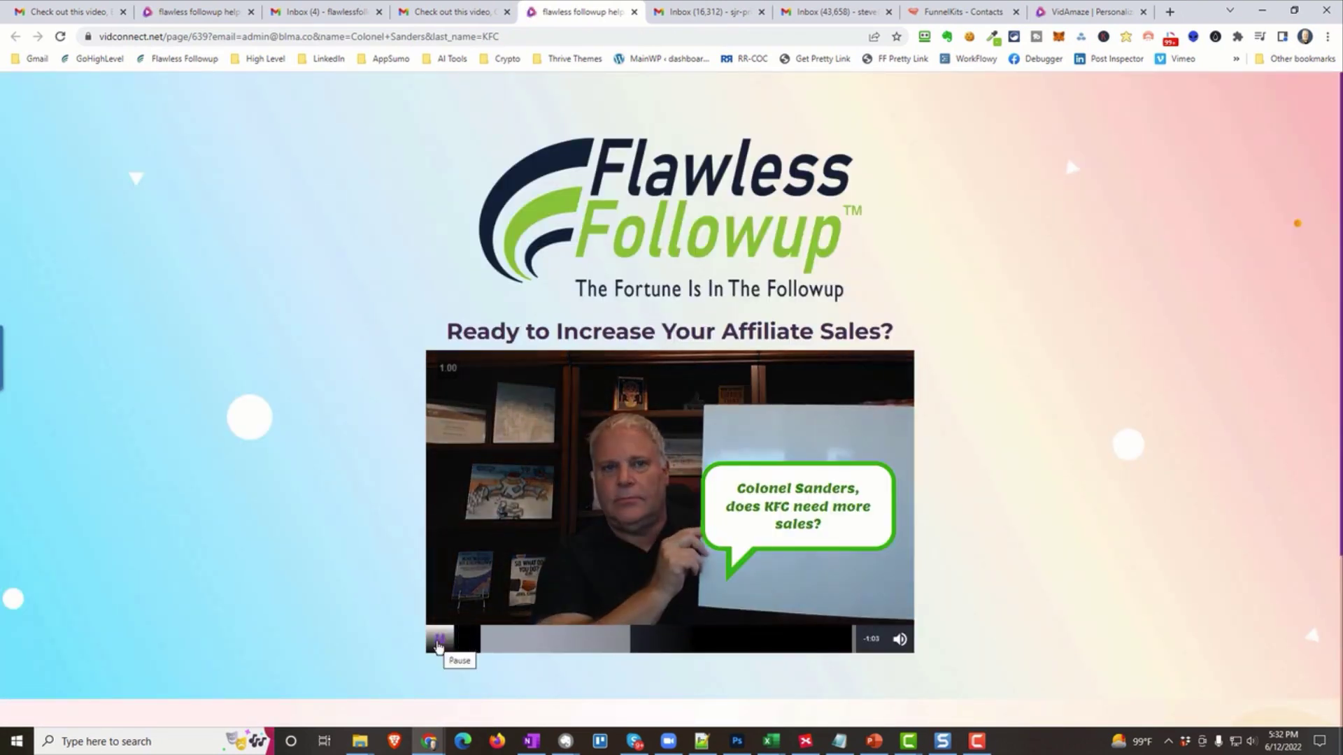
- Continue the KFC contact's video at a higher volume, answer its follow-up poll with HELP ME PLEASE!, and return from the booking page
left_click(438, 646)
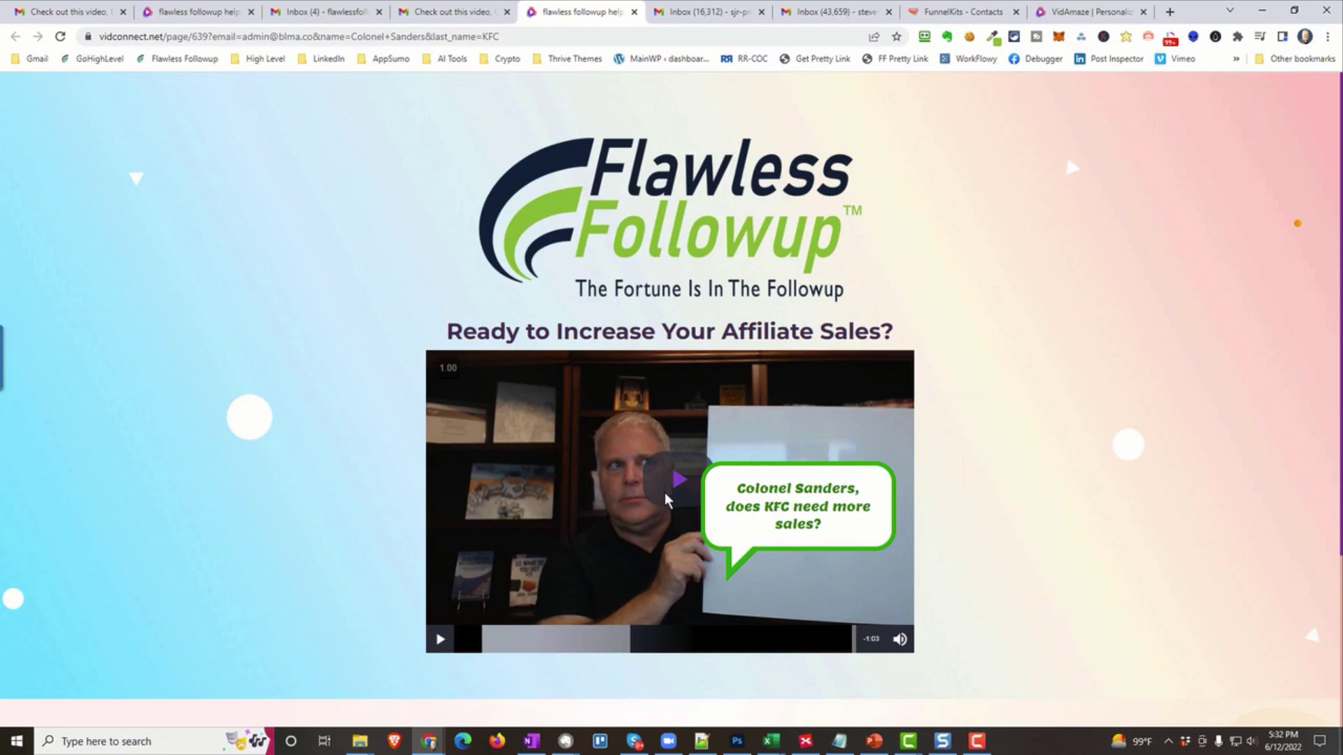
left_click(441, 640)
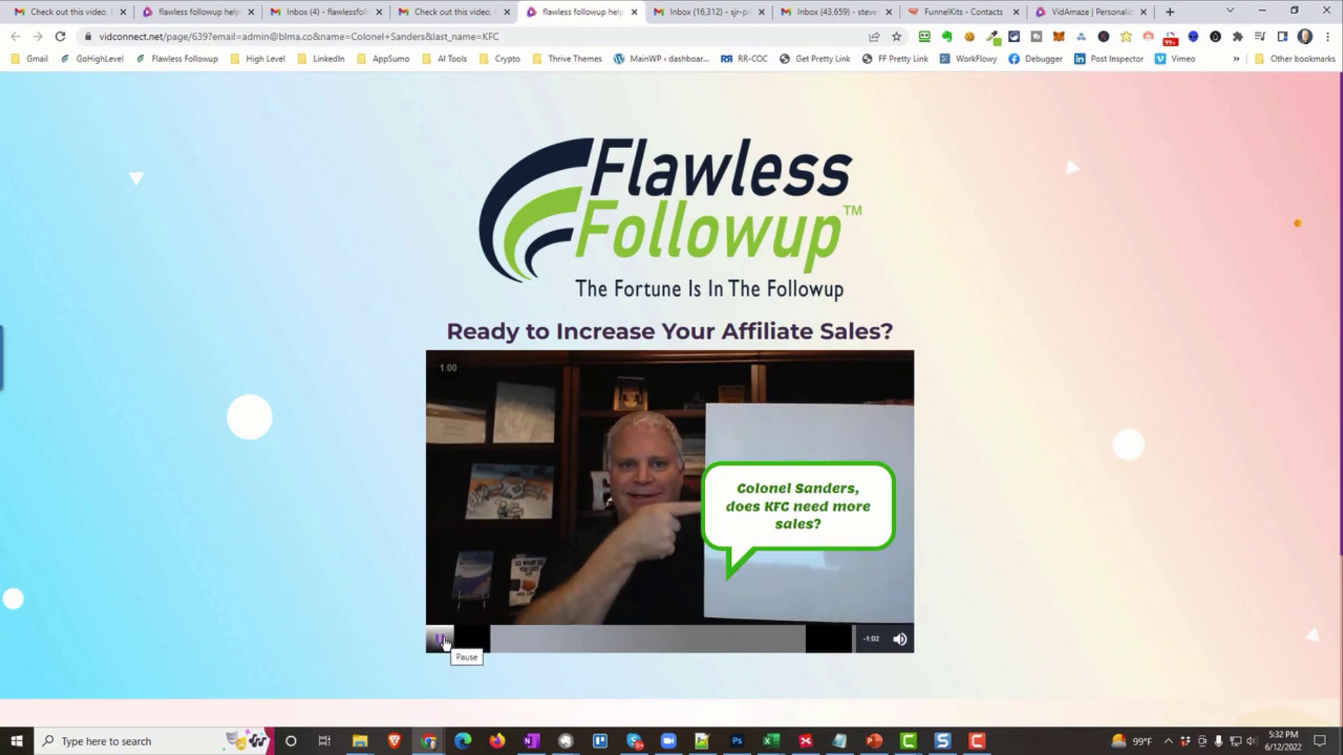
key("XF86AudioRaiseVolume")
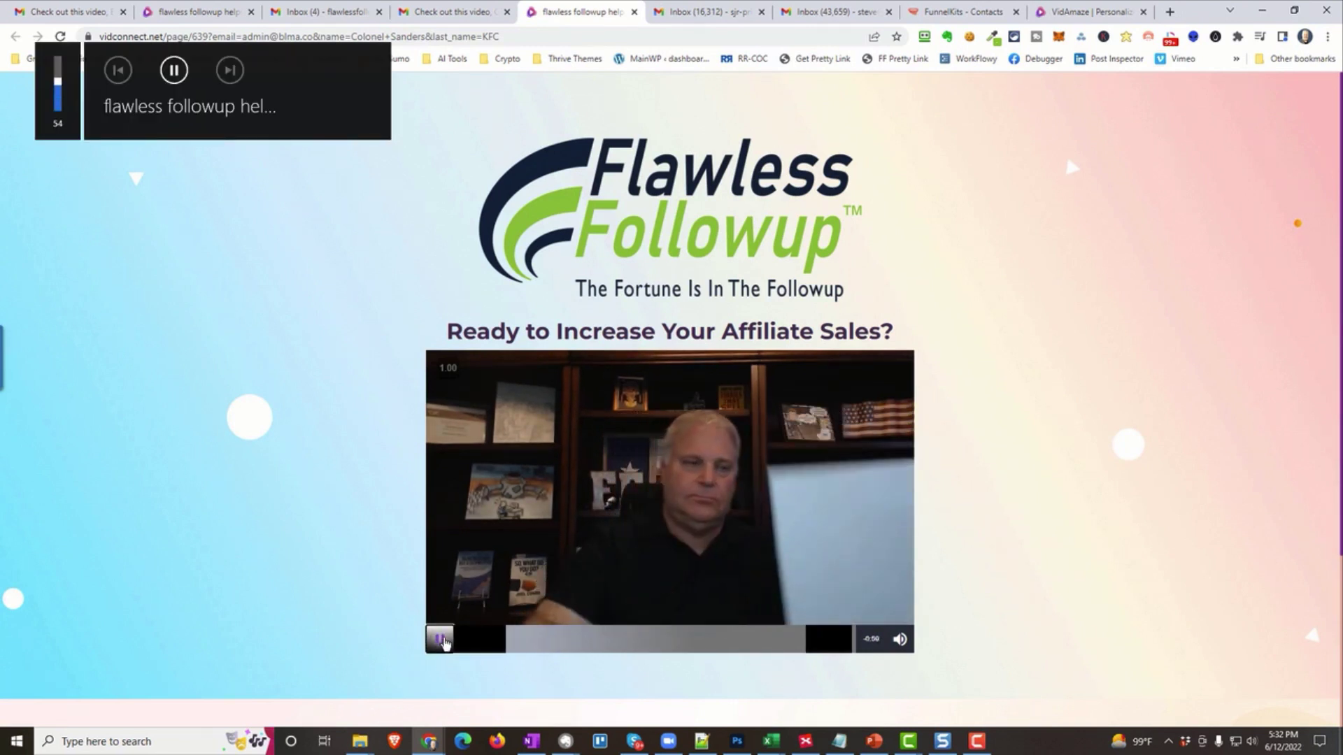
key("XF86AudioRaiseVolume")
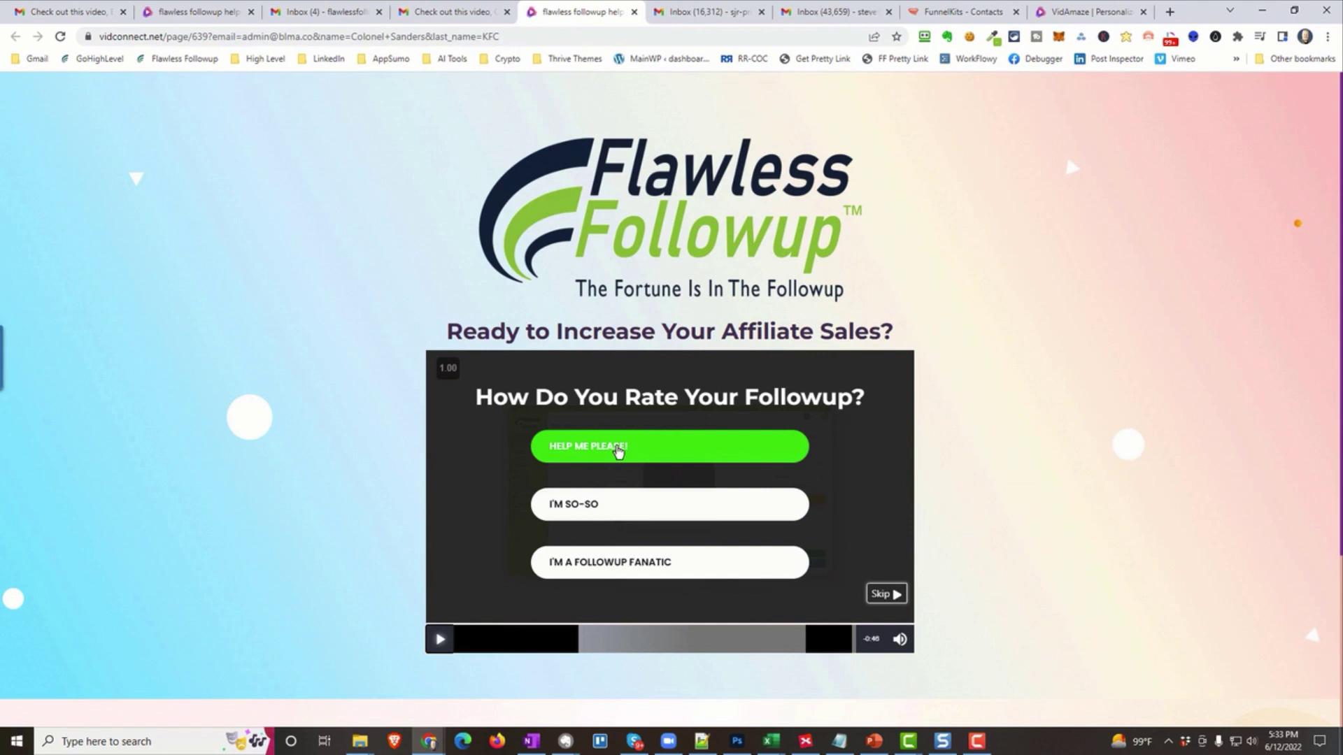
left_click(611, 449)
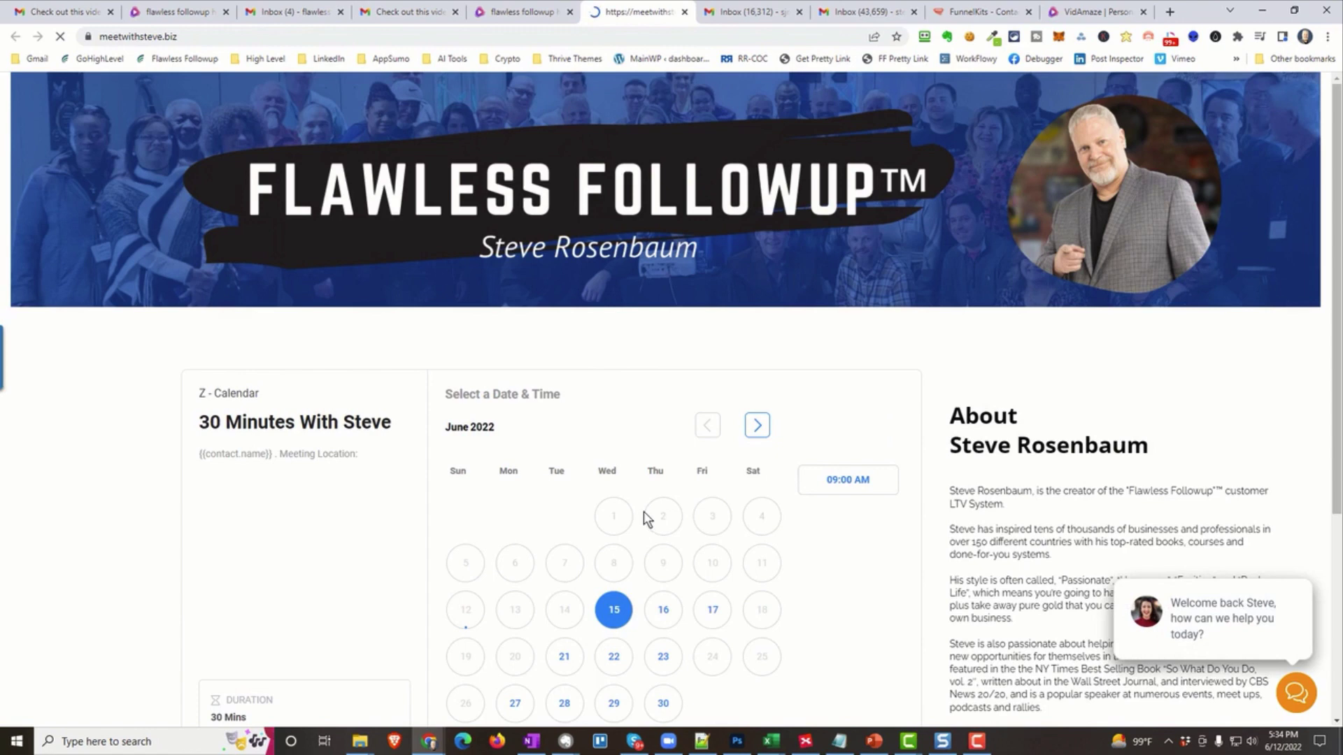
left_click(514, 13)
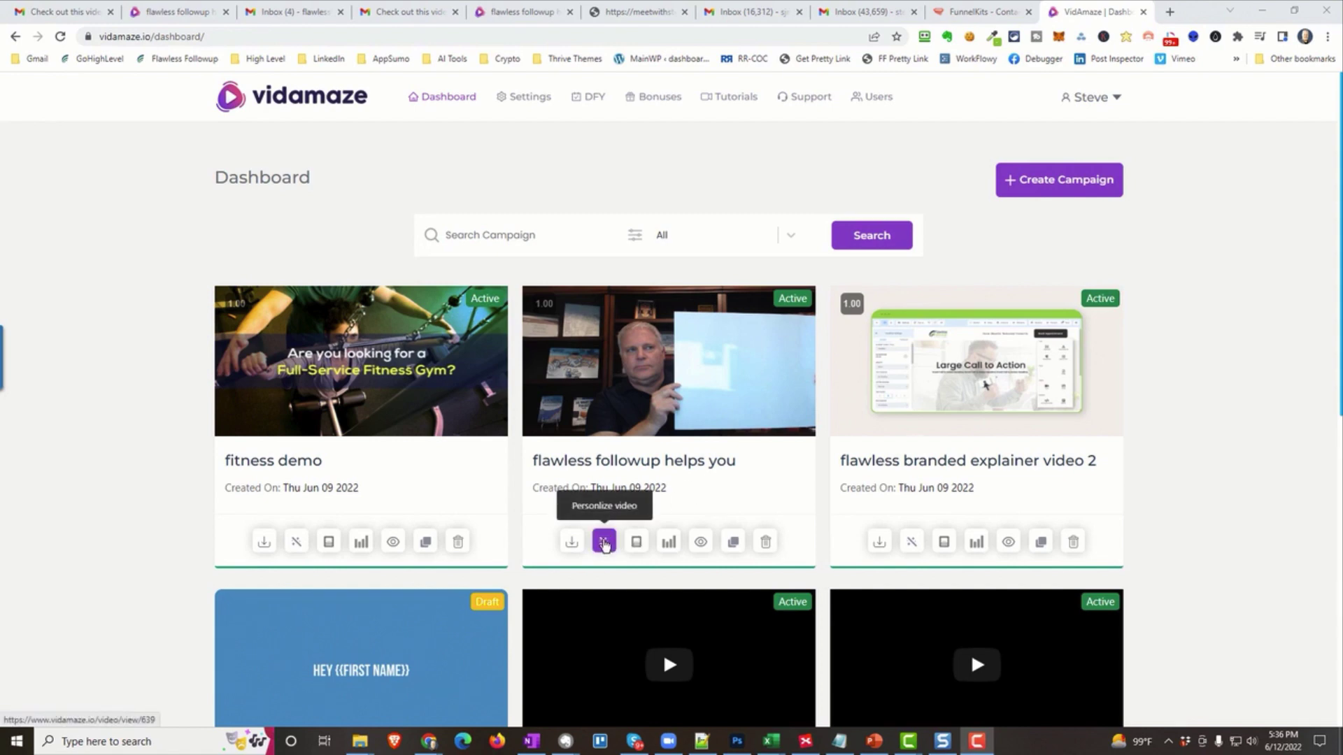
- Review the timeline actions of the "flawless followup helps you" video in VidAmaze and return to the campaign dashboard
left_click(604, 543)
scroll(255, 464, "down", 4)
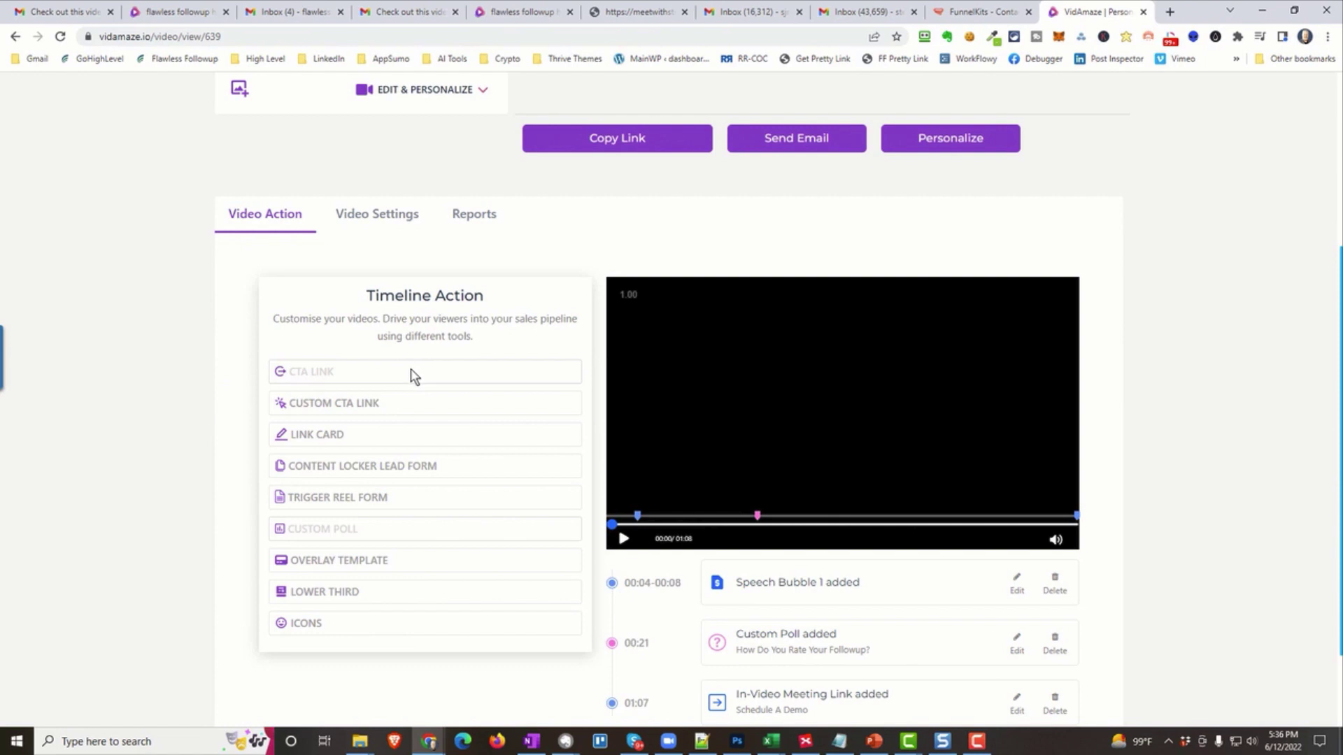
scroll(610, 476, "down", 2)
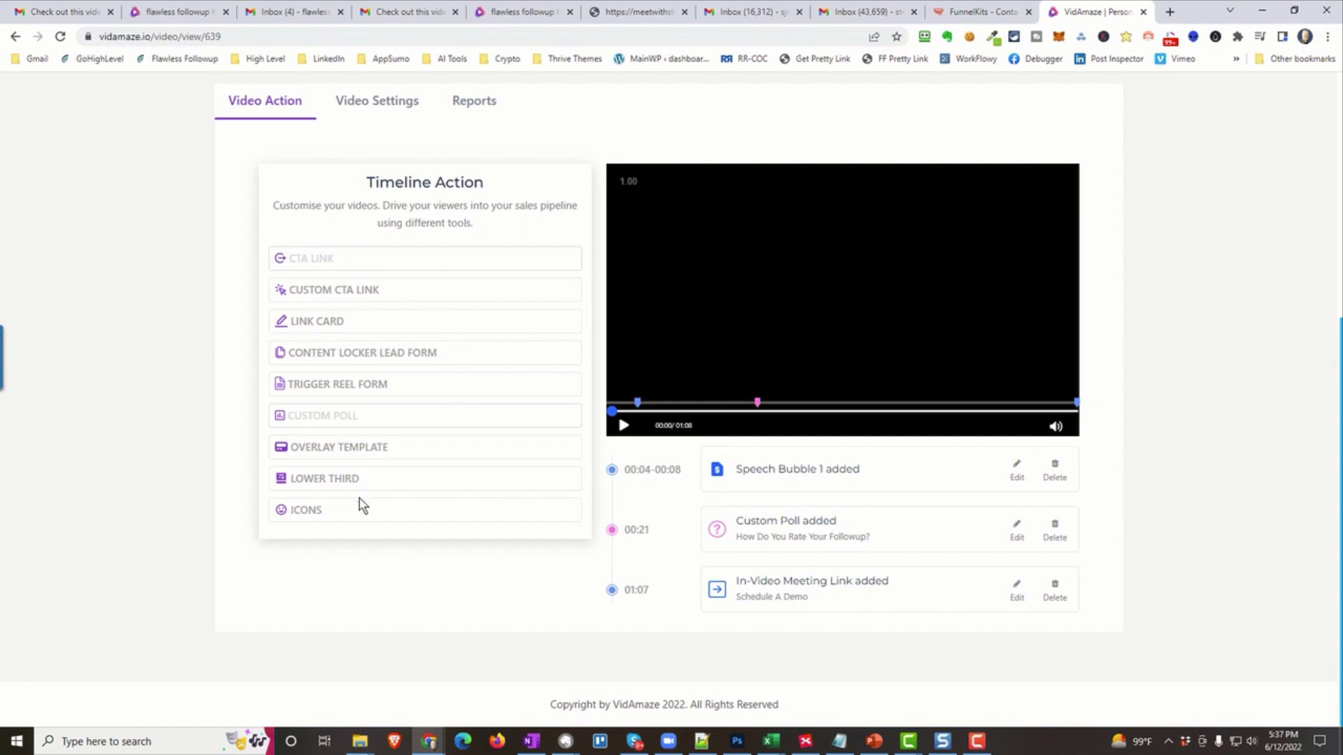
scroll(390, 488, "up", 5)
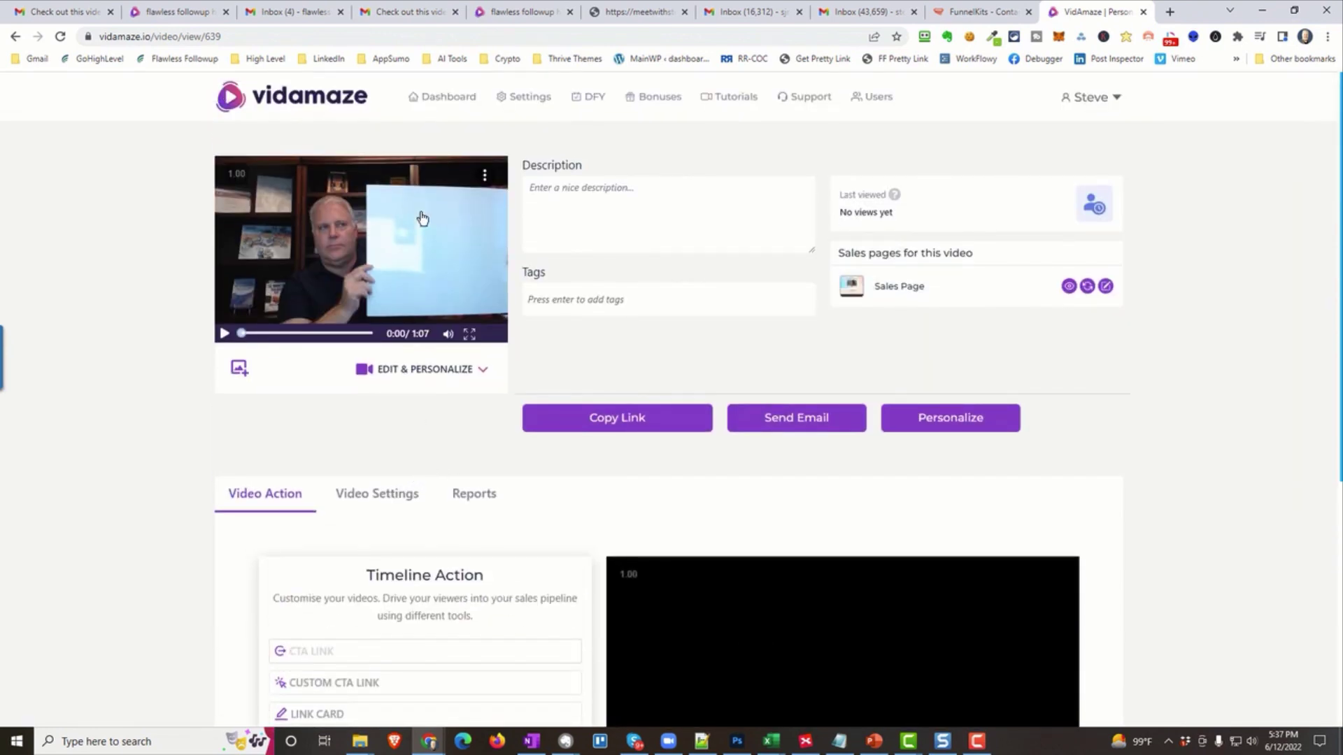
left_click(325, 102)
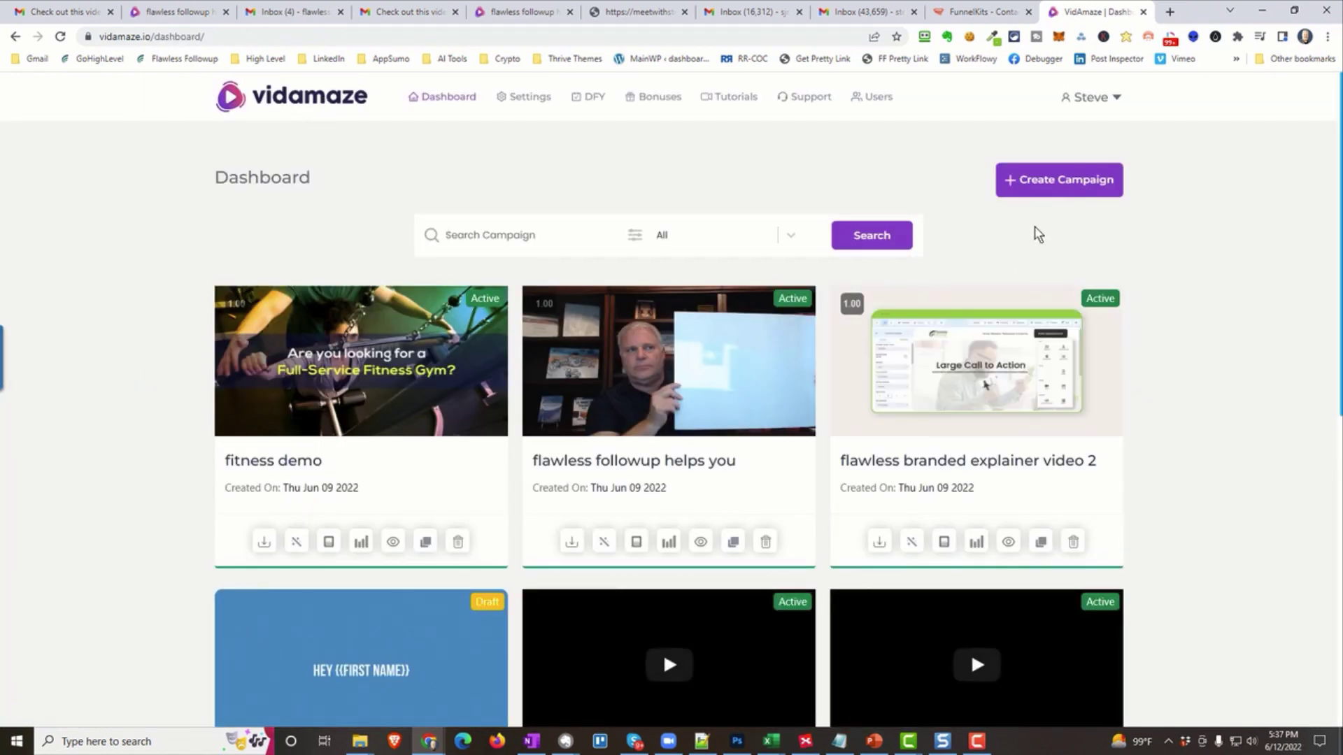
- Create a video campaign from the Carpet Cleaning template and save it under the name Carpet Cleaning Demo
left_click(1056, 189)
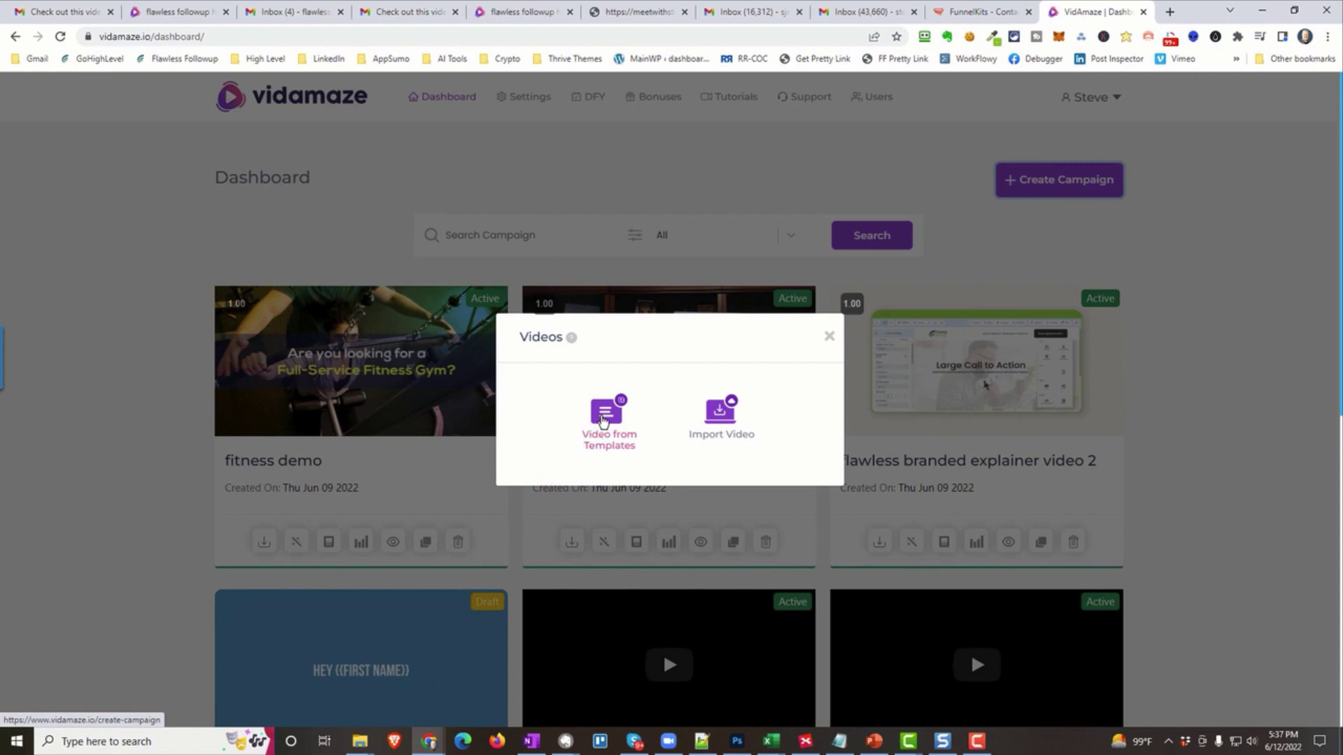
left_click(604, 430)
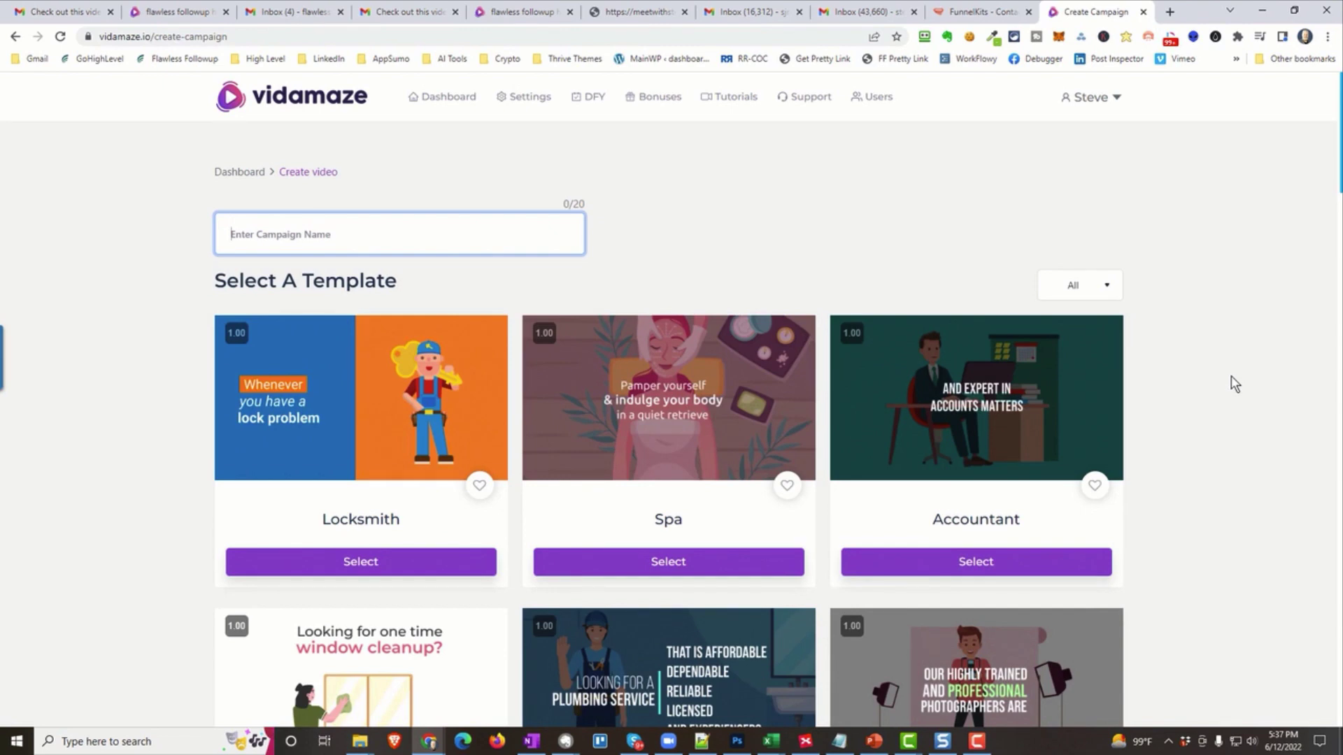
scroll(795, 378, "down", 6)
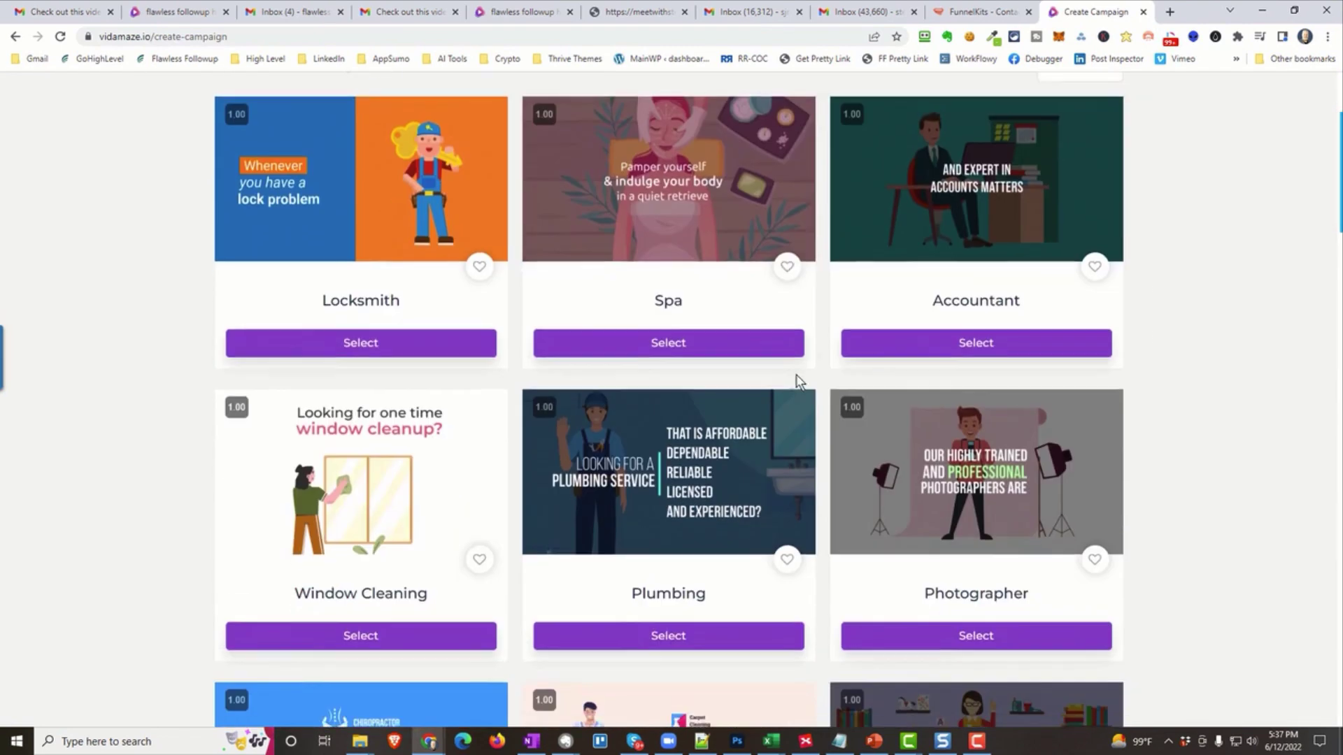
scroll(669, 294, "down", 5)
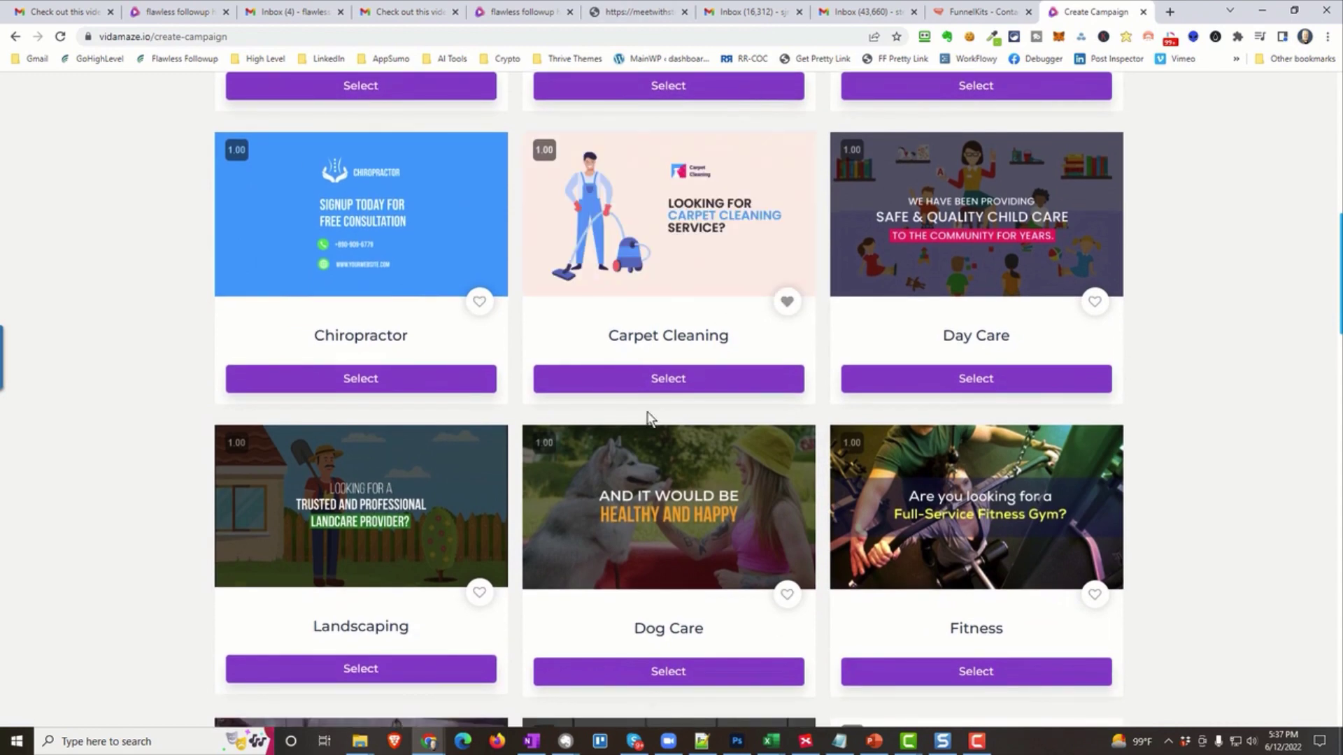
left_click(678, 380)
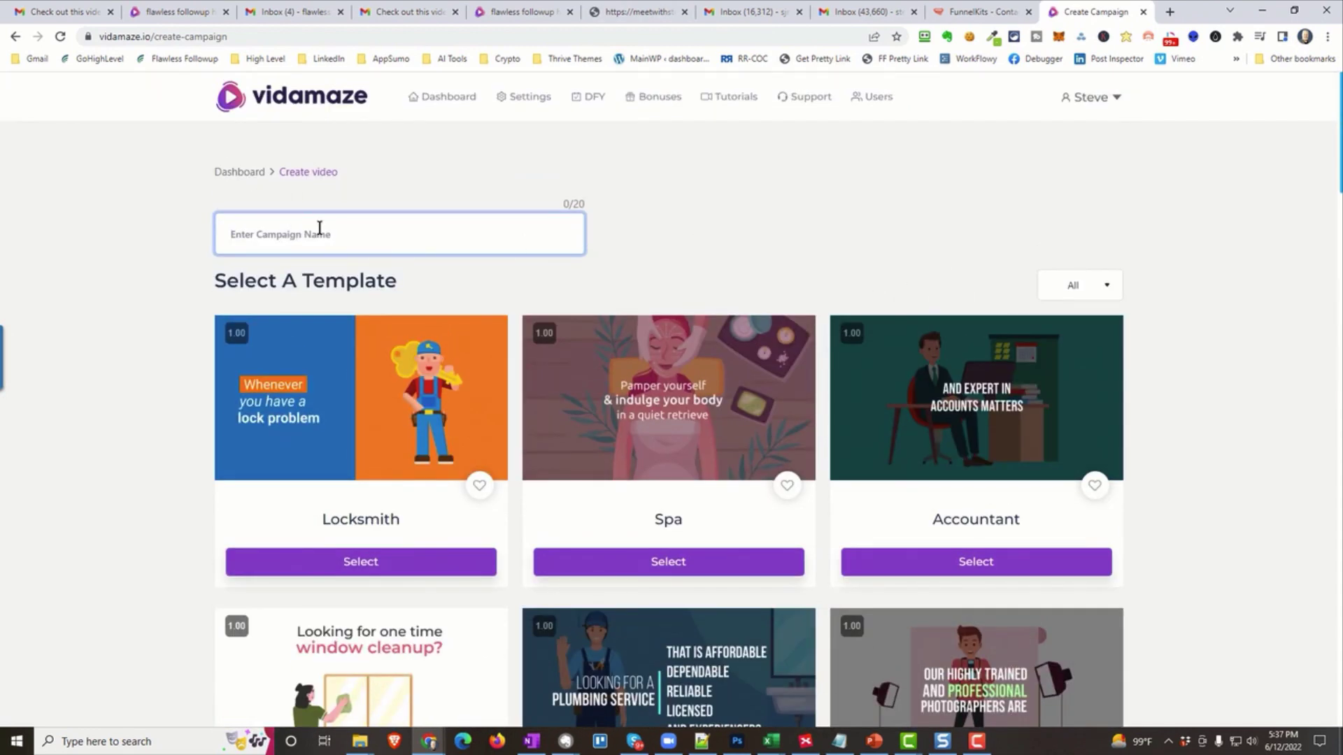
type("Carpet Cl")
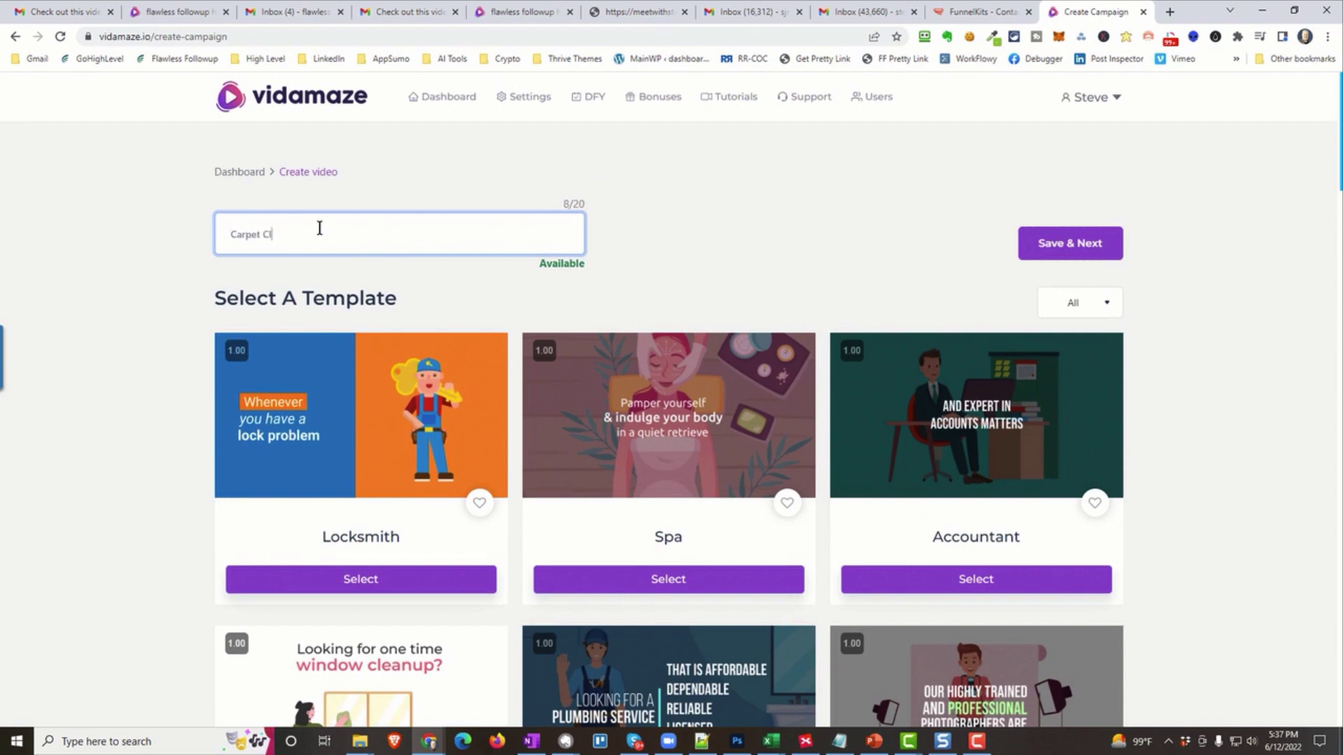
type("eaning Demo")
left_click(1042, 245)
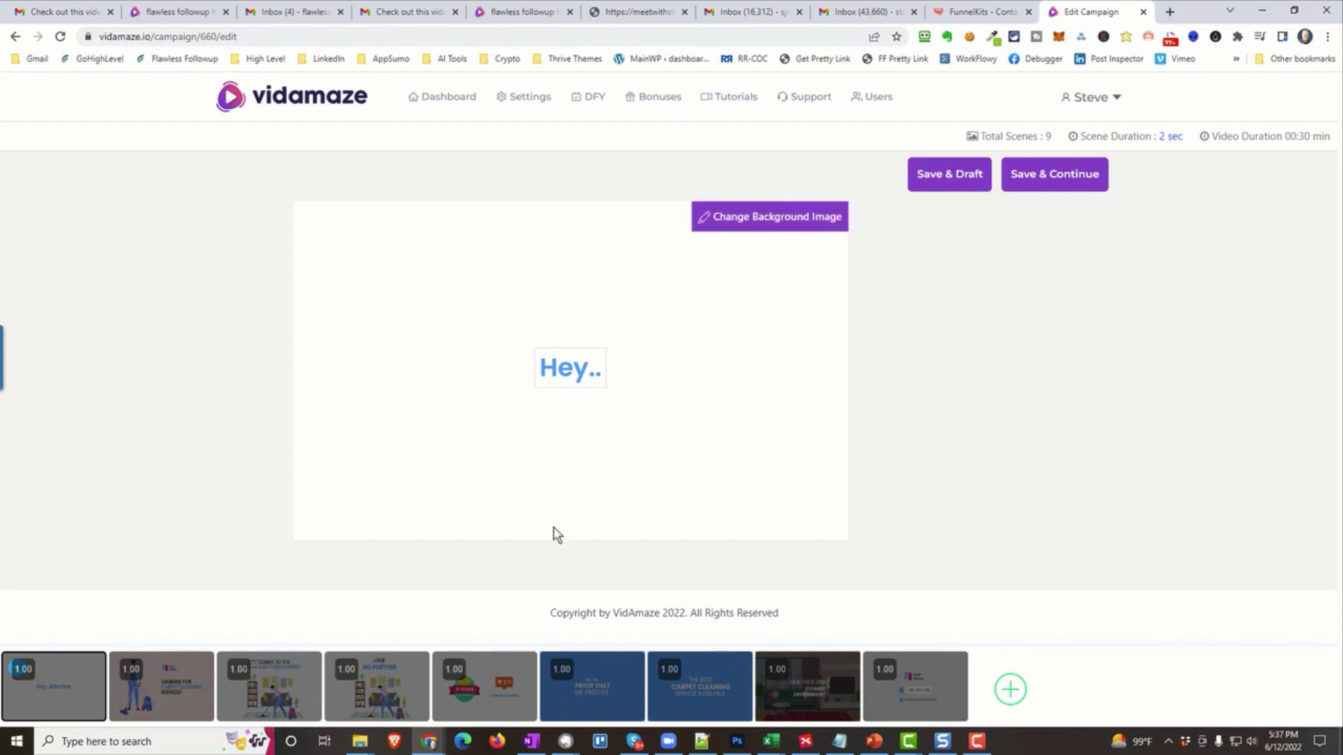
- Look through the Carpet Cleaning template's scenes, including the contact details, the customer statistics, the opening greeting and the vacuuming scene
left_click(926, 712)
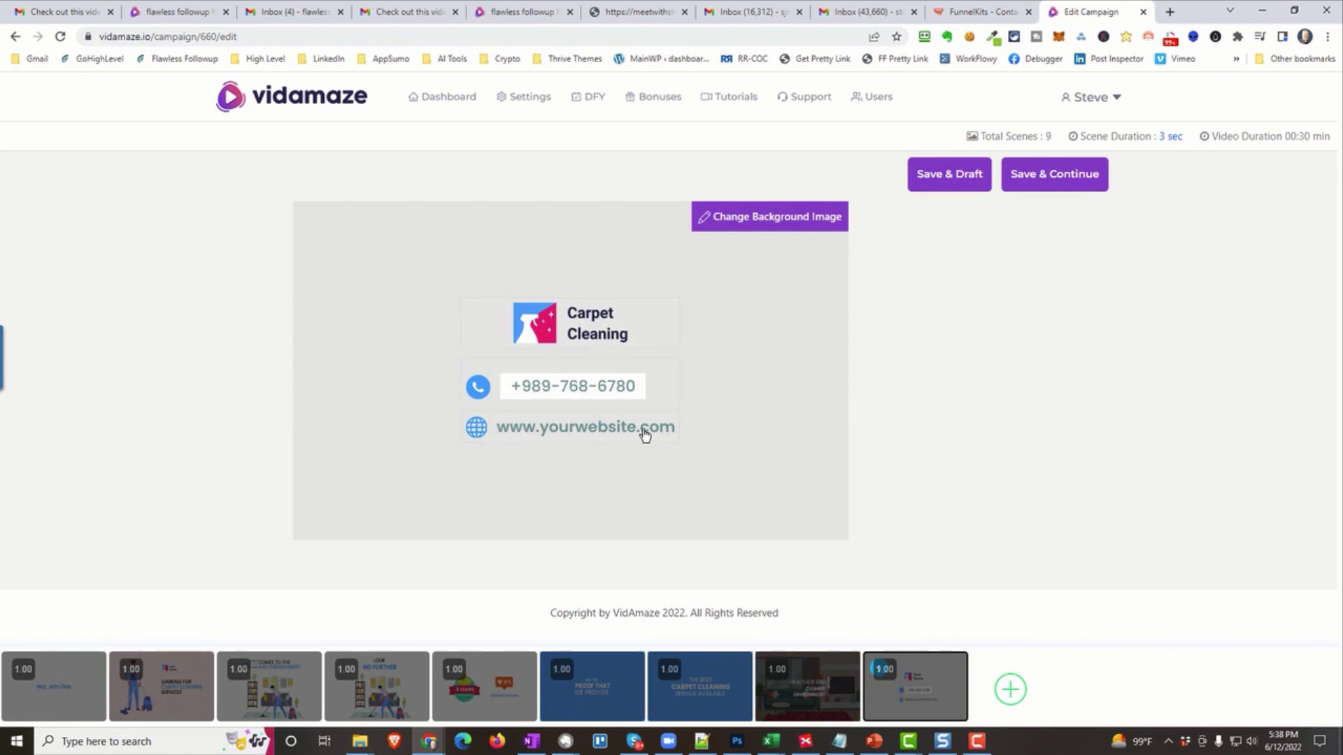
left_click(798, 707)
left_click(710, 707)
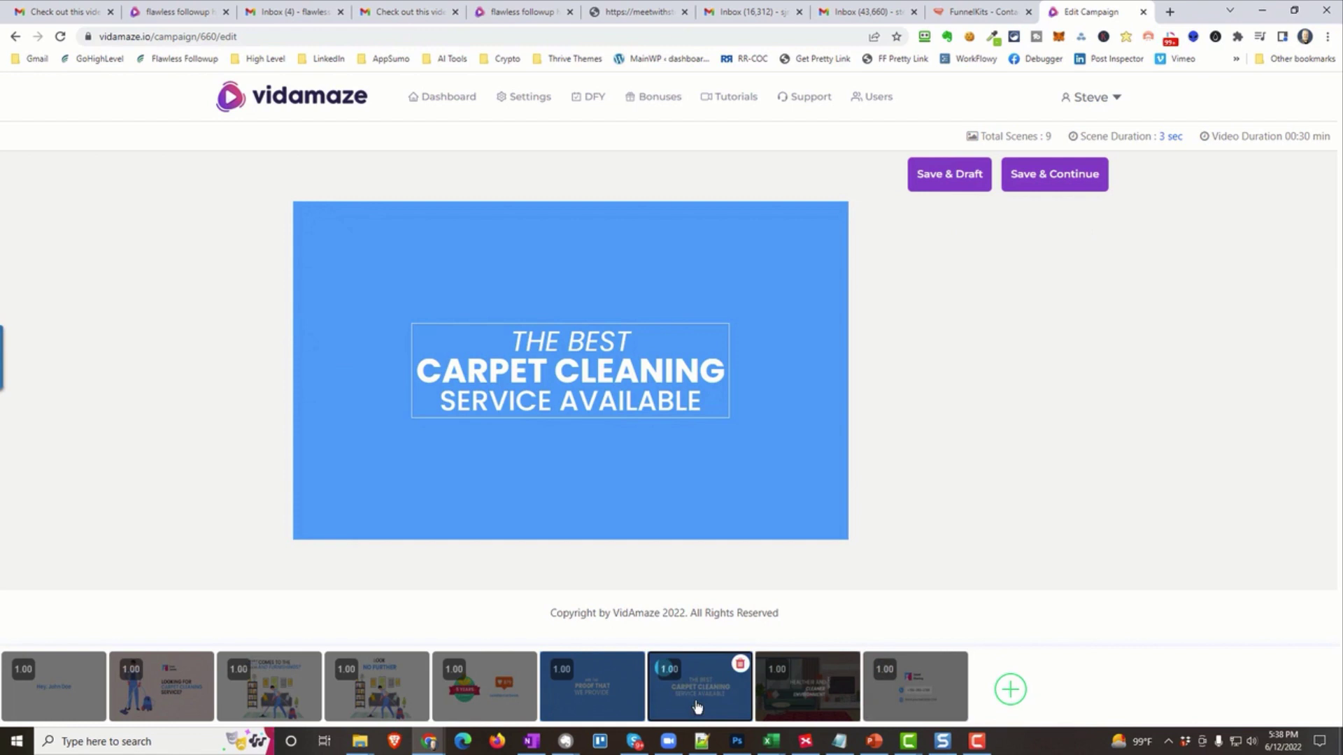
left_click(481, 708)
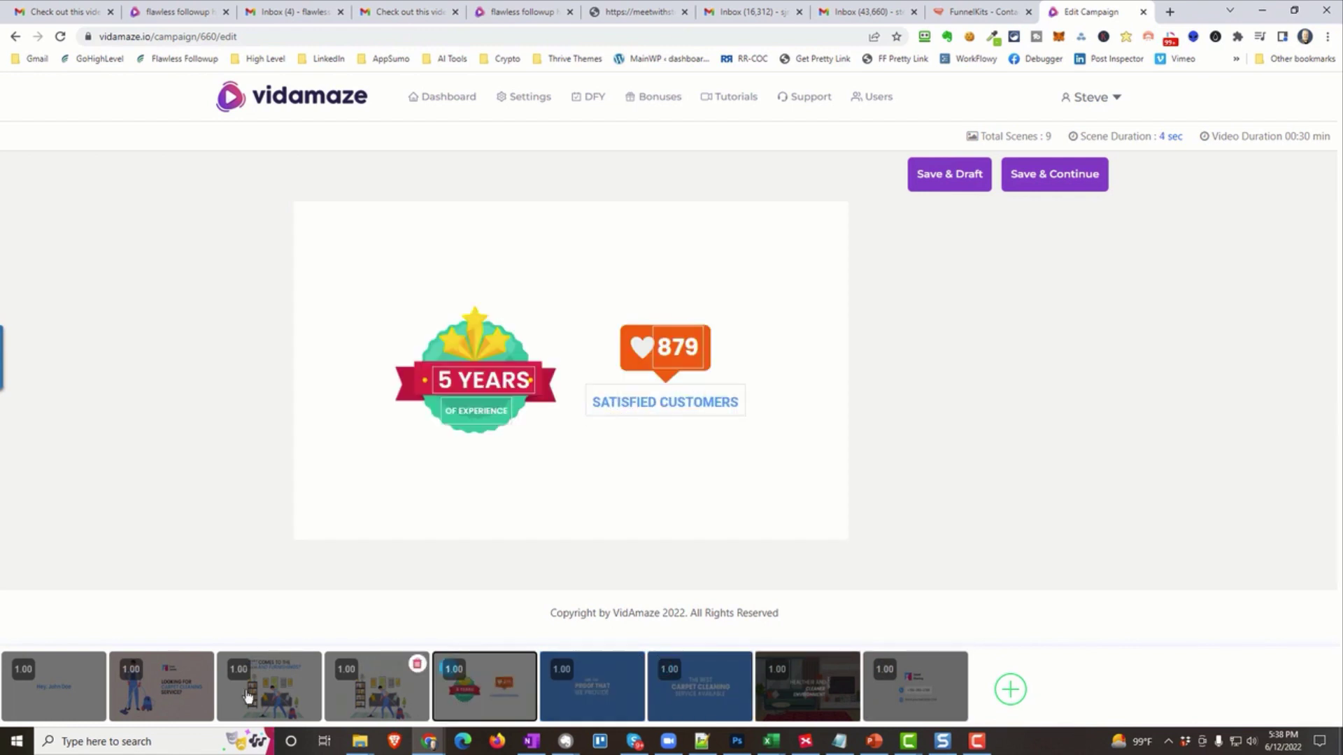
left_click(46, 699)
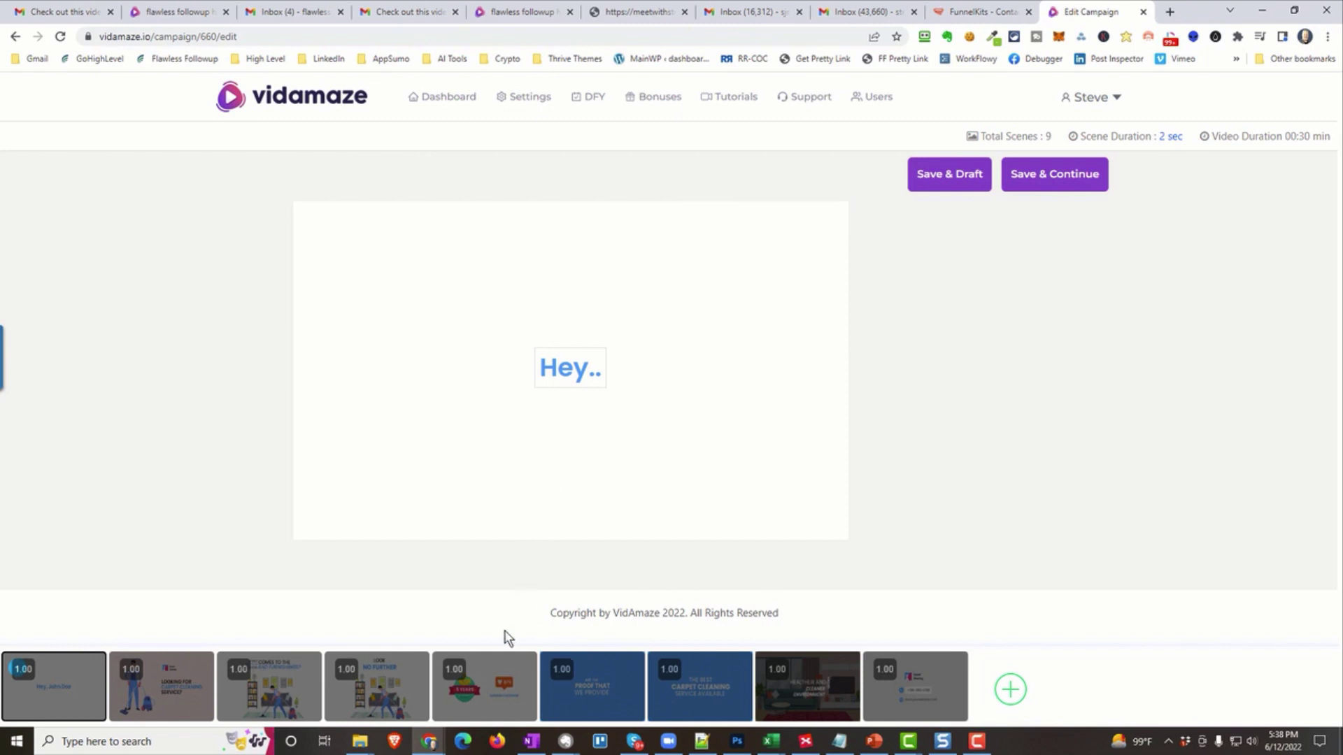
mouse_move(388, 676)
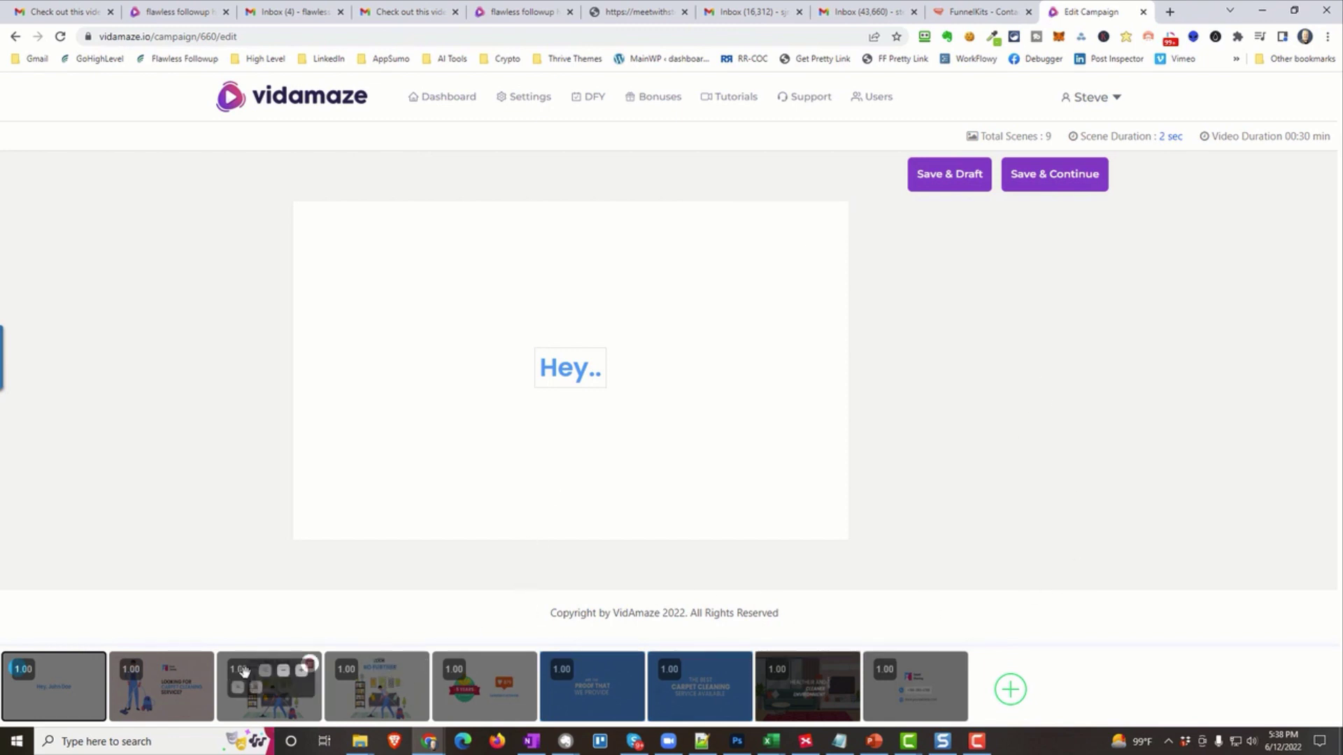
left_click(283, 709)
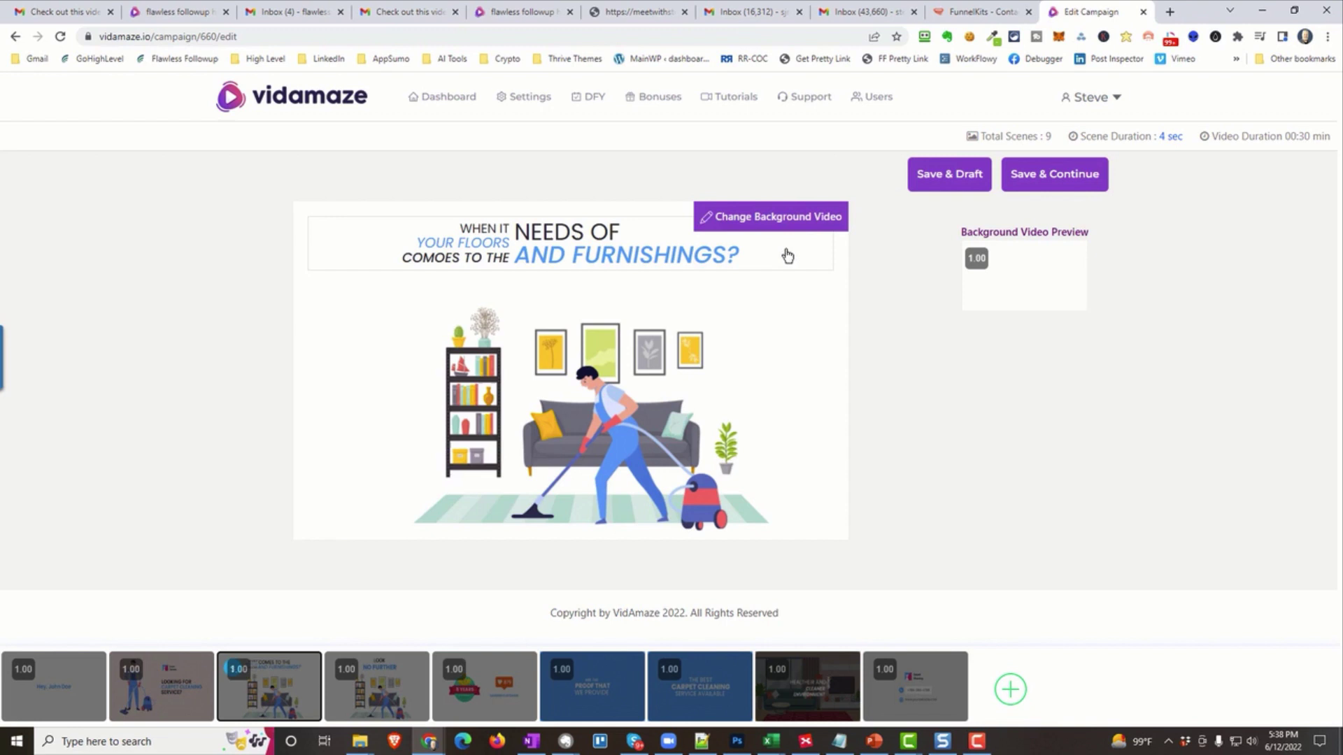
mouse_move(725, 218)
- Save the scenes, preview the Future Bass Beat track, add it as the campaign's audio, and render the video
left_click(1052, 178)
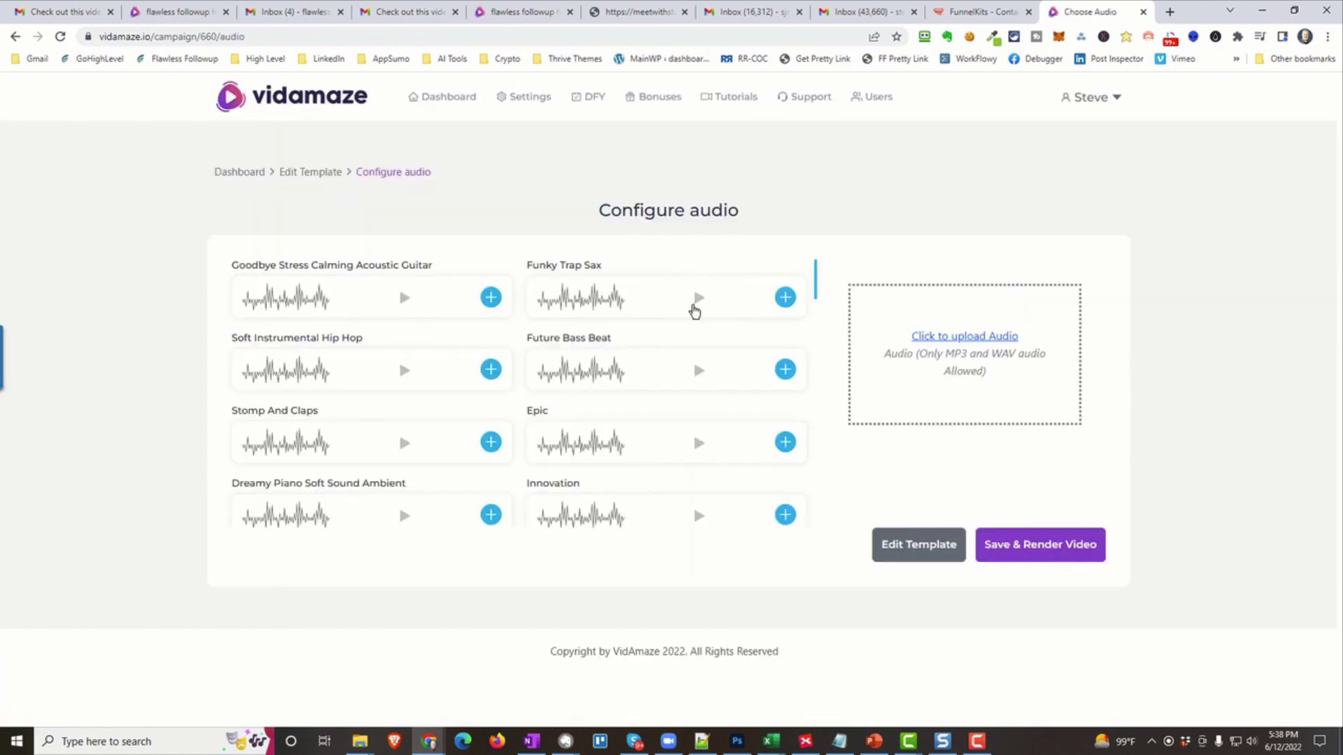
left_click(699, 371)
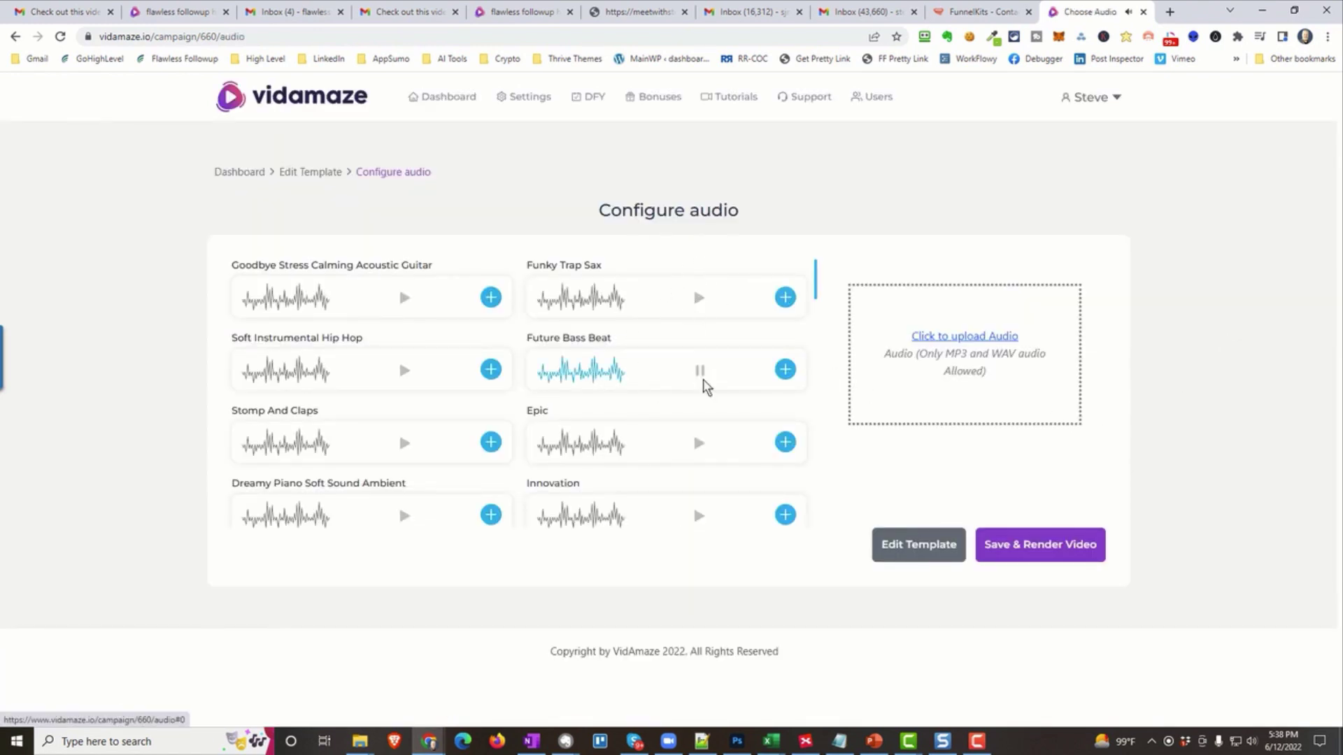
left_click(699, 371)
left_click(784, 370)
left_click(1063, 564)
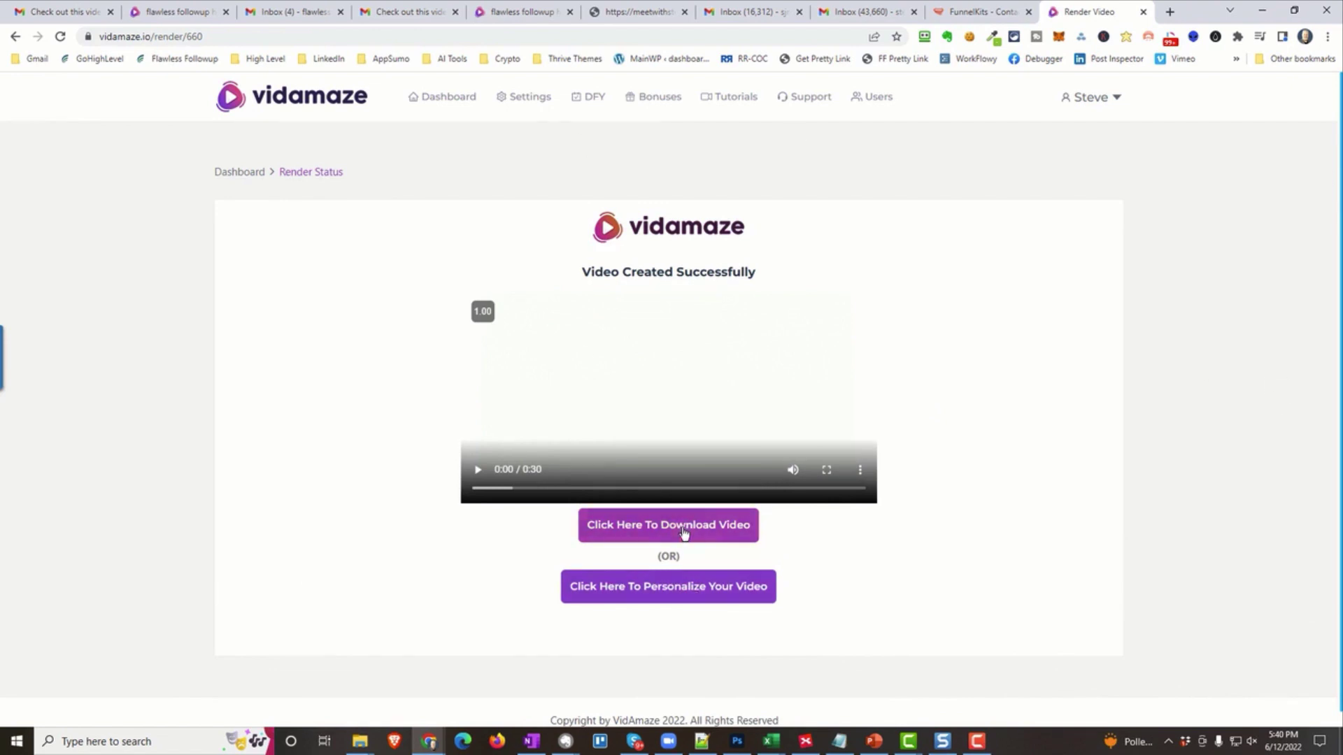
- Open the rendered carpet cleaning video for personalization and bring up its timeline actions
left_click(649, 596)
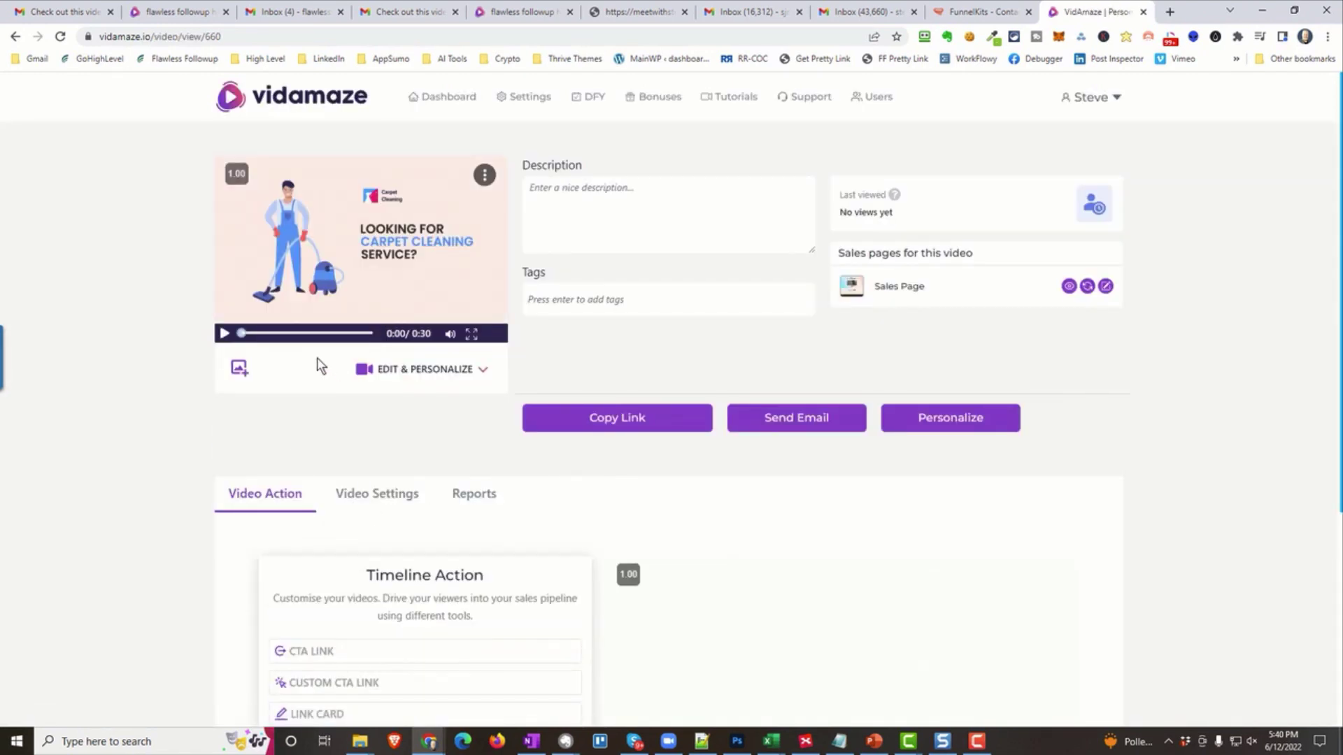
scroll(321, 369, "down", 3)
scroll(350, 434, "down", 1)
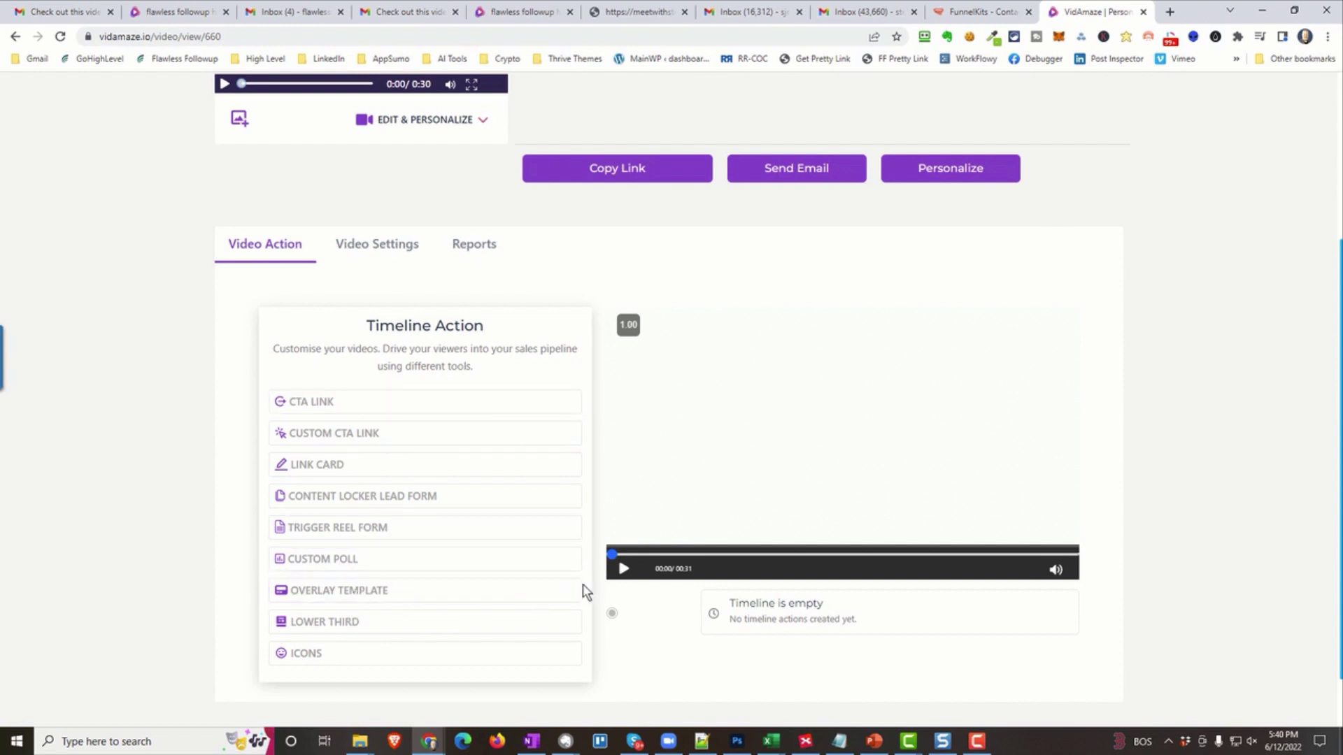
- Preview the opening of the carpet cleaning video from the "Hey.." greeting to the second scene at 3 seconds
left_click(623, 570)
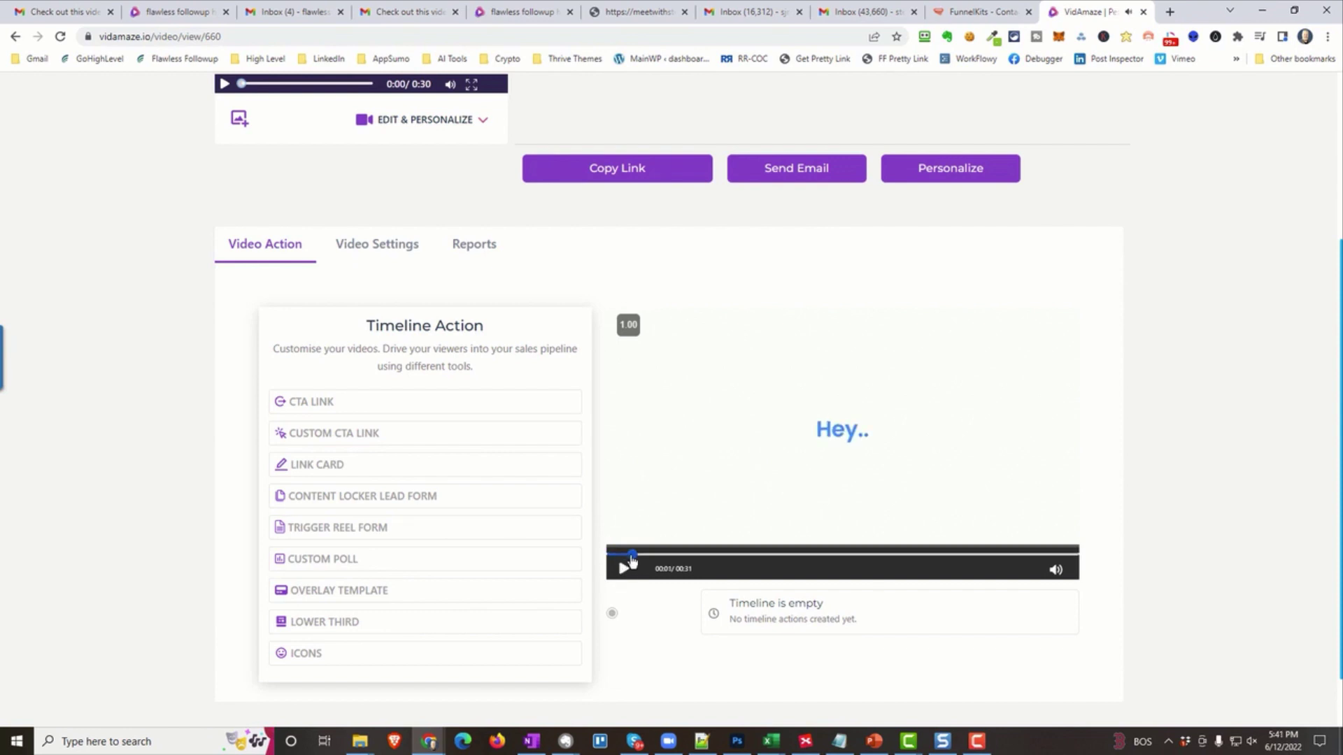
mouse_move(633, 561)
left_mouse_down()
mouse_move(659, 560)
mouse_move(616, 556)
left_mouse_up()
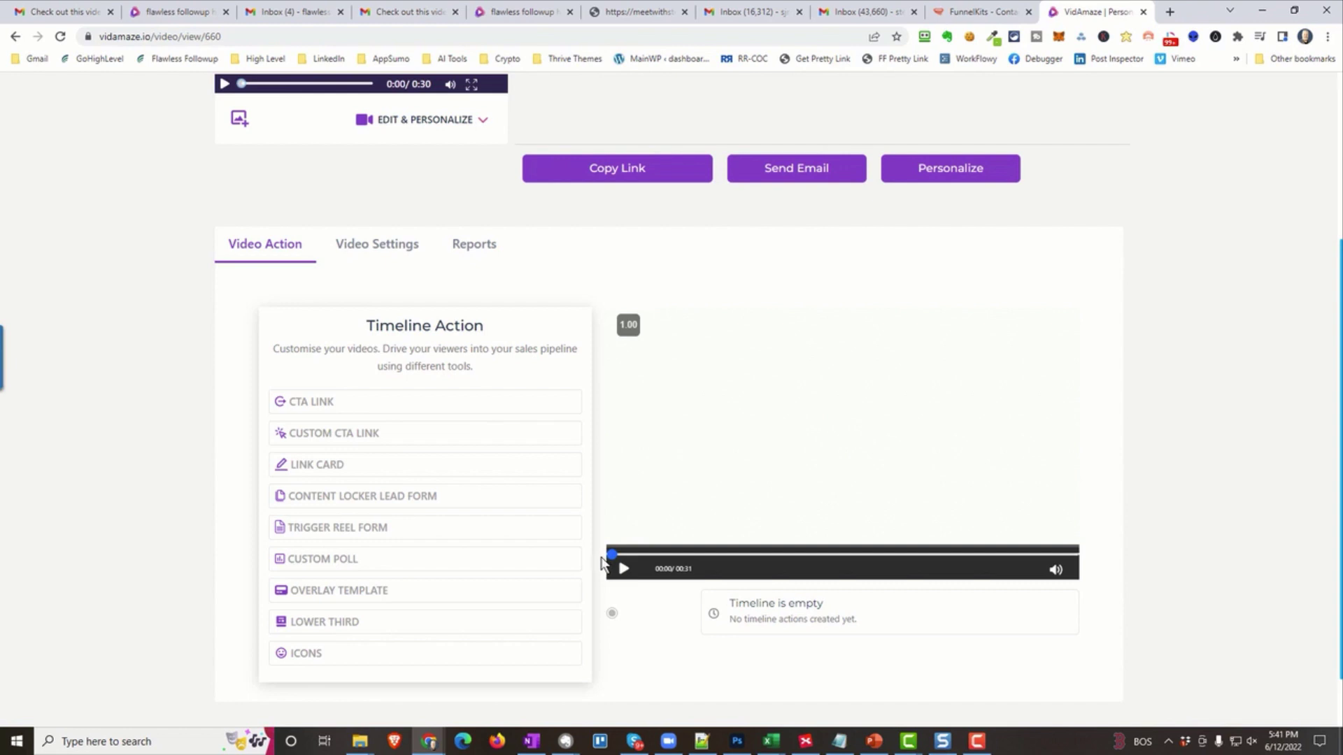
left_click(623, 568)
left_click(622, 569)
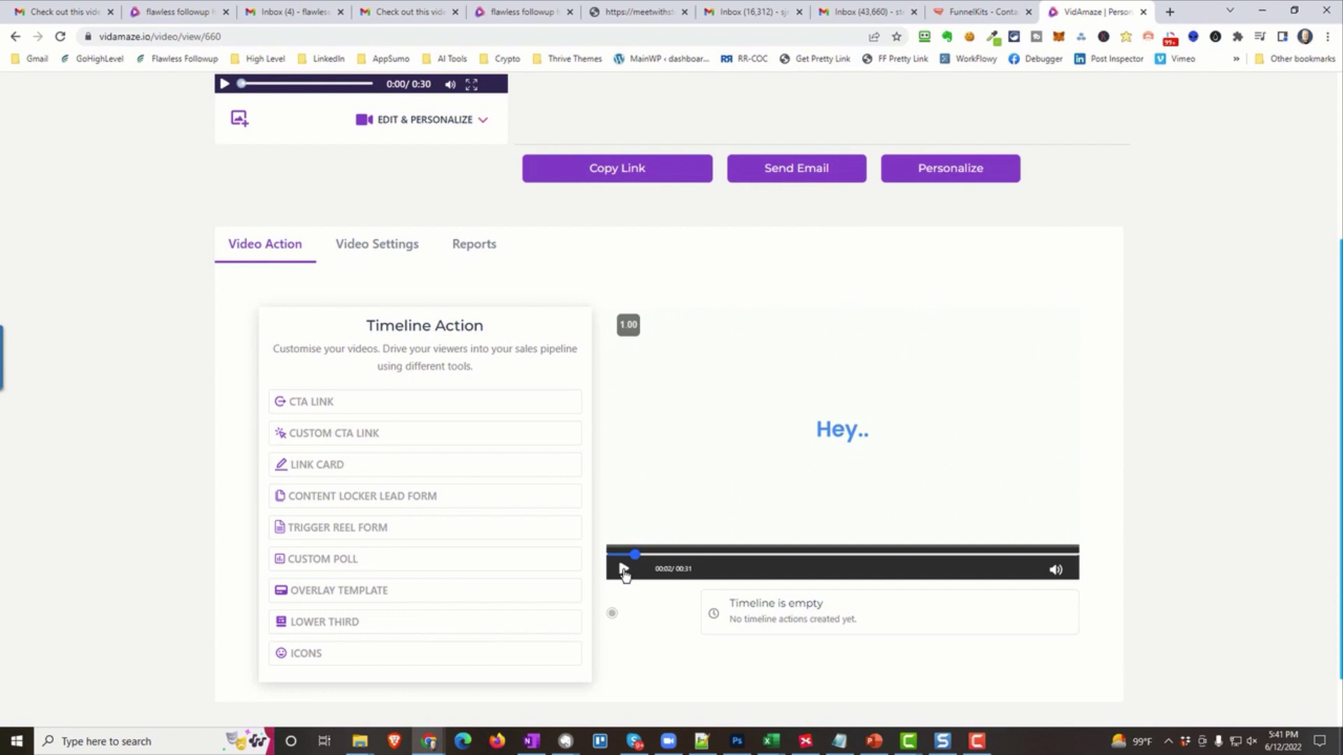
left_click(623, 570)
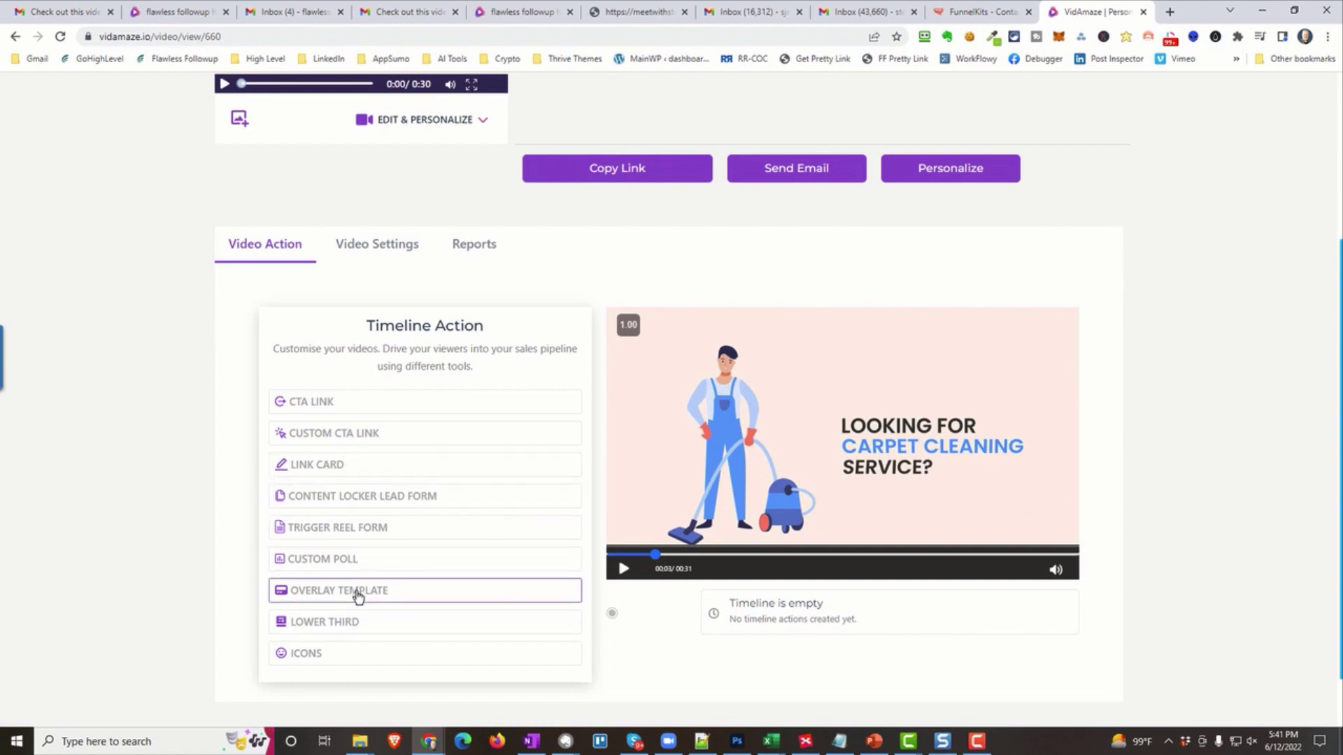
scroll(420, 543, "down", 1)
left_click(381, 523)
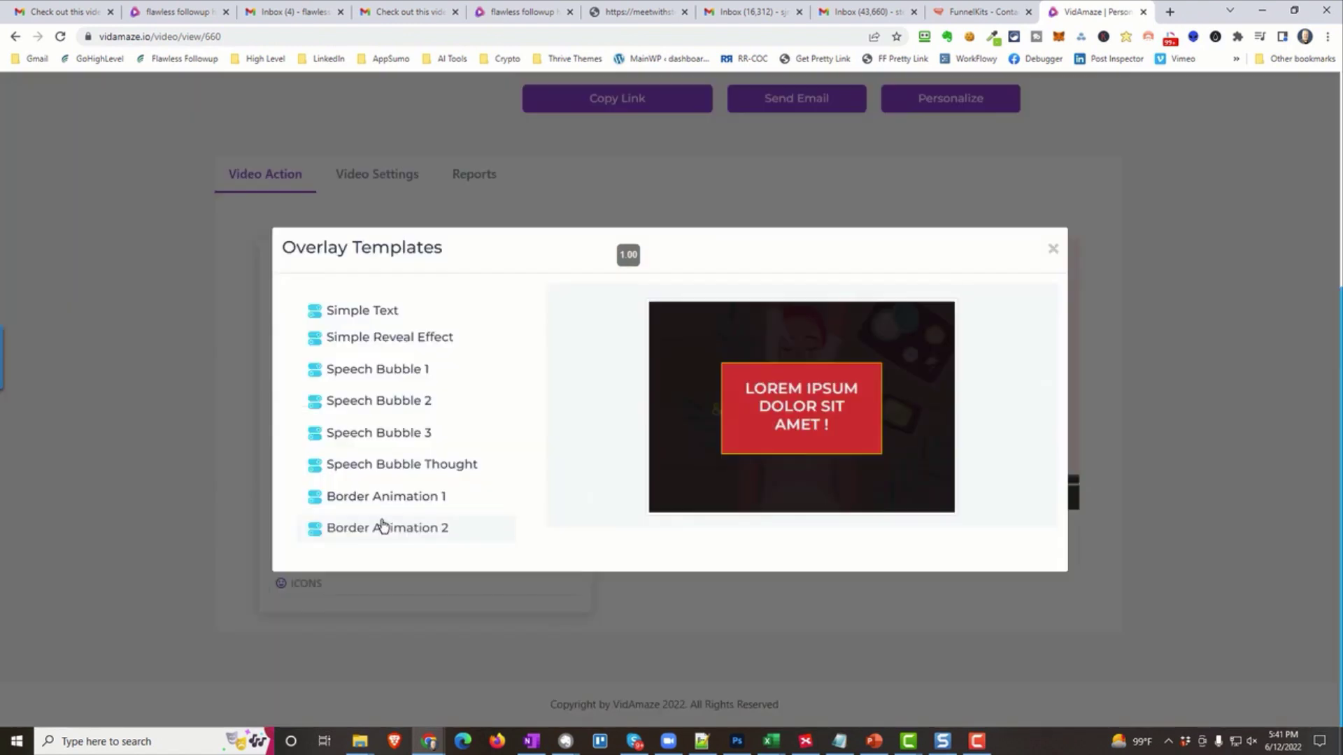
left_click(1054, 250)
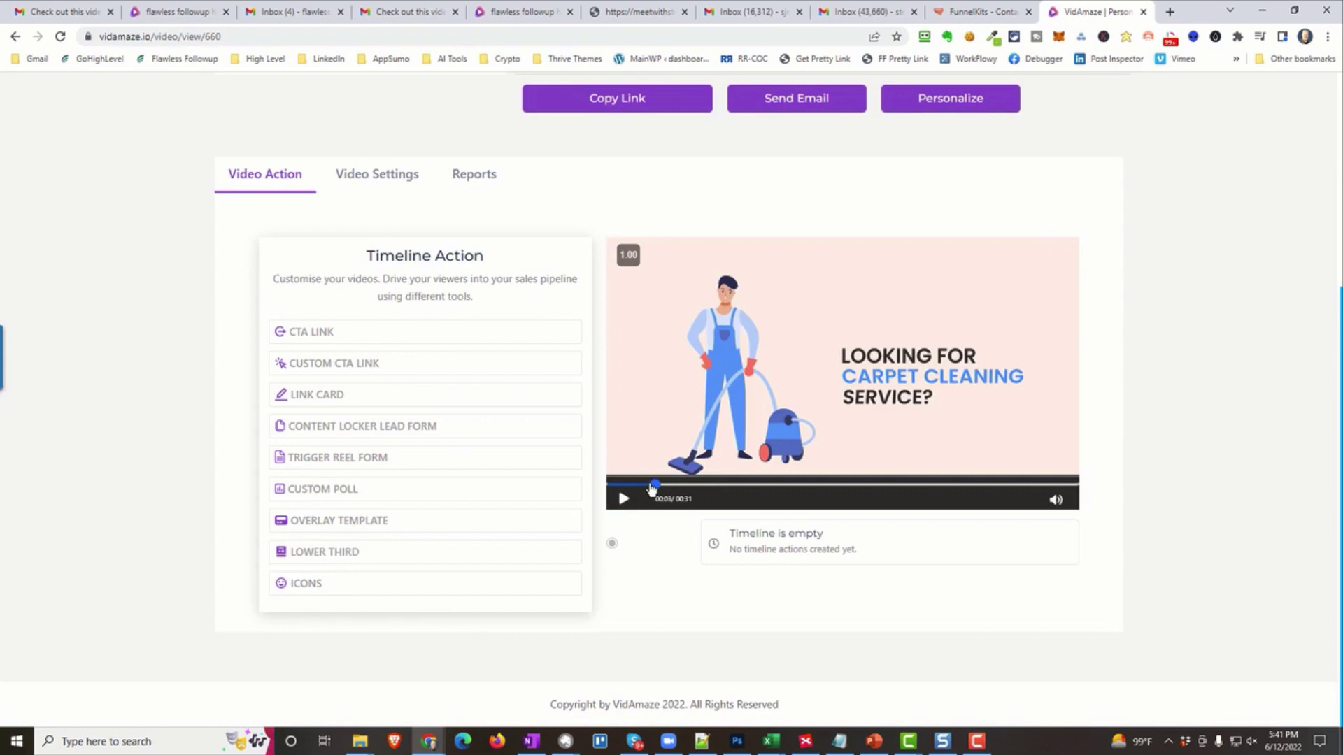
- Rewind the carpet cleaning video to the "Hey.." greeting at 1 second and start a Simple Text overlay there
left_click_drag(644, 492, 625, 495)
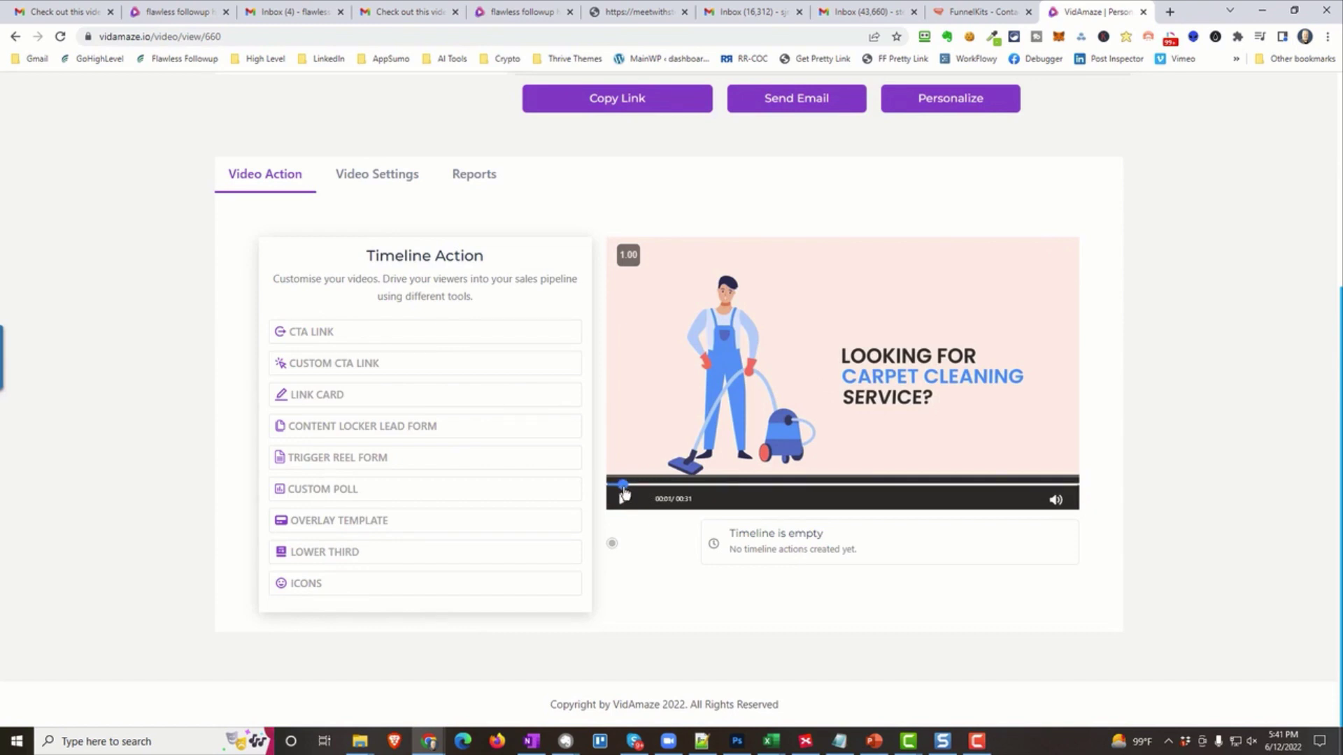
left_click(390, 526)
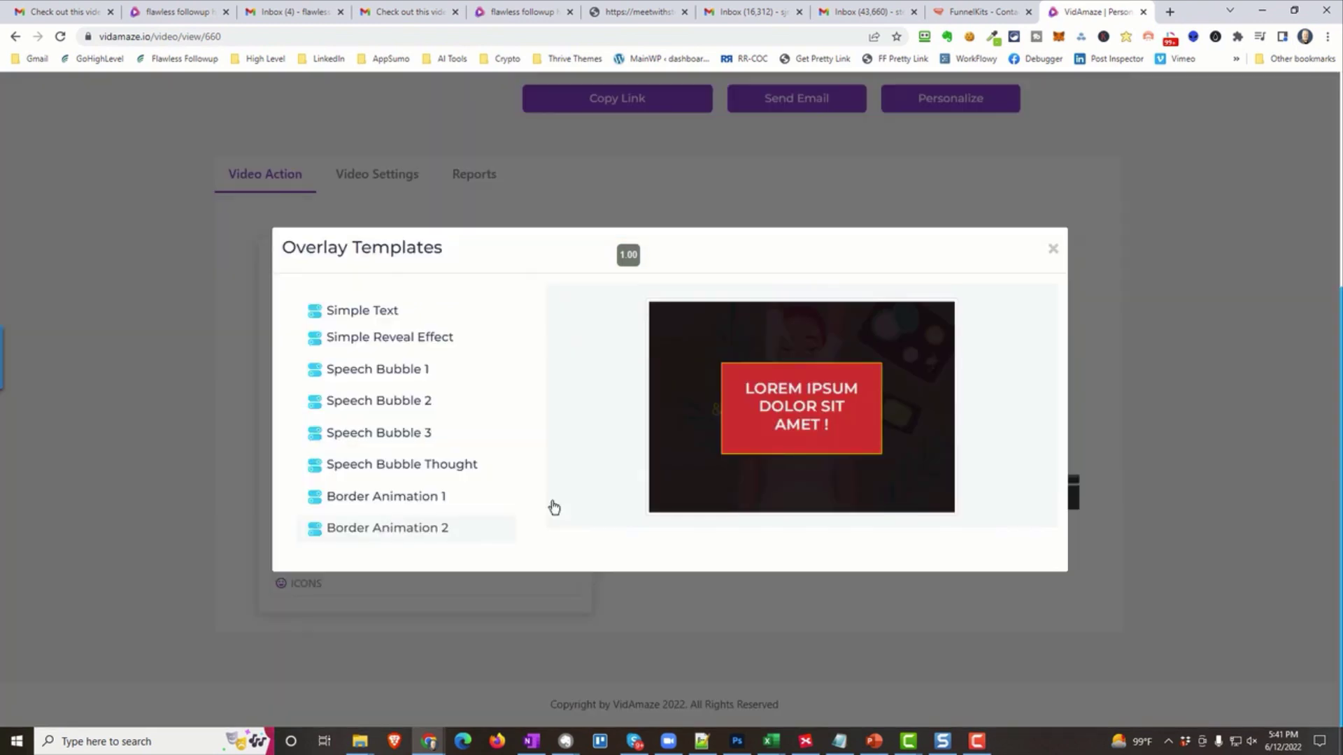
left_click(375, 310)
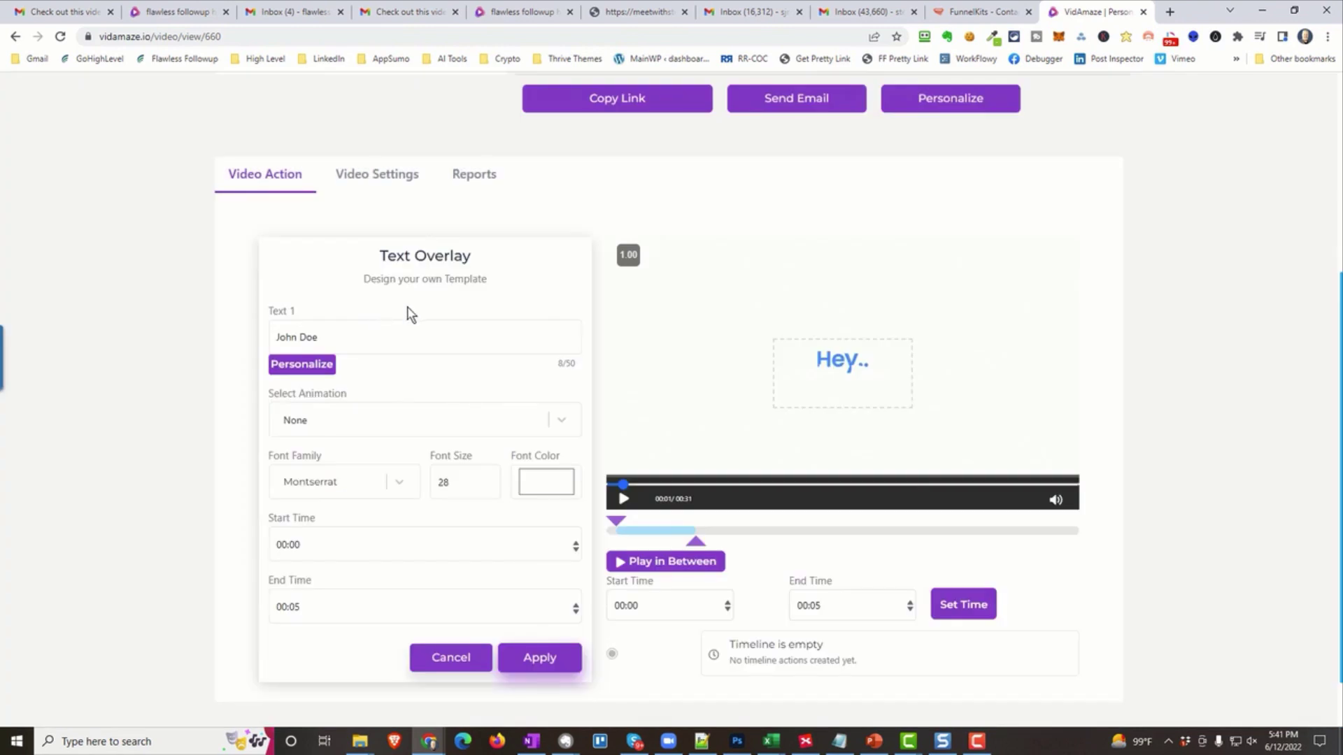
- Replace the overlay's placeholder name with the {{FIRSTNAME}} personalization tag
left_click(321, 365)
left_click(315, 393)
left_click(317, 340)
key("BackSpace")
key("BackSpace")
key("BackSpace")
key("BackSpace")
key("BackSpace")
key("BackSpace")
key("BackSpace")
key("BackSpace")
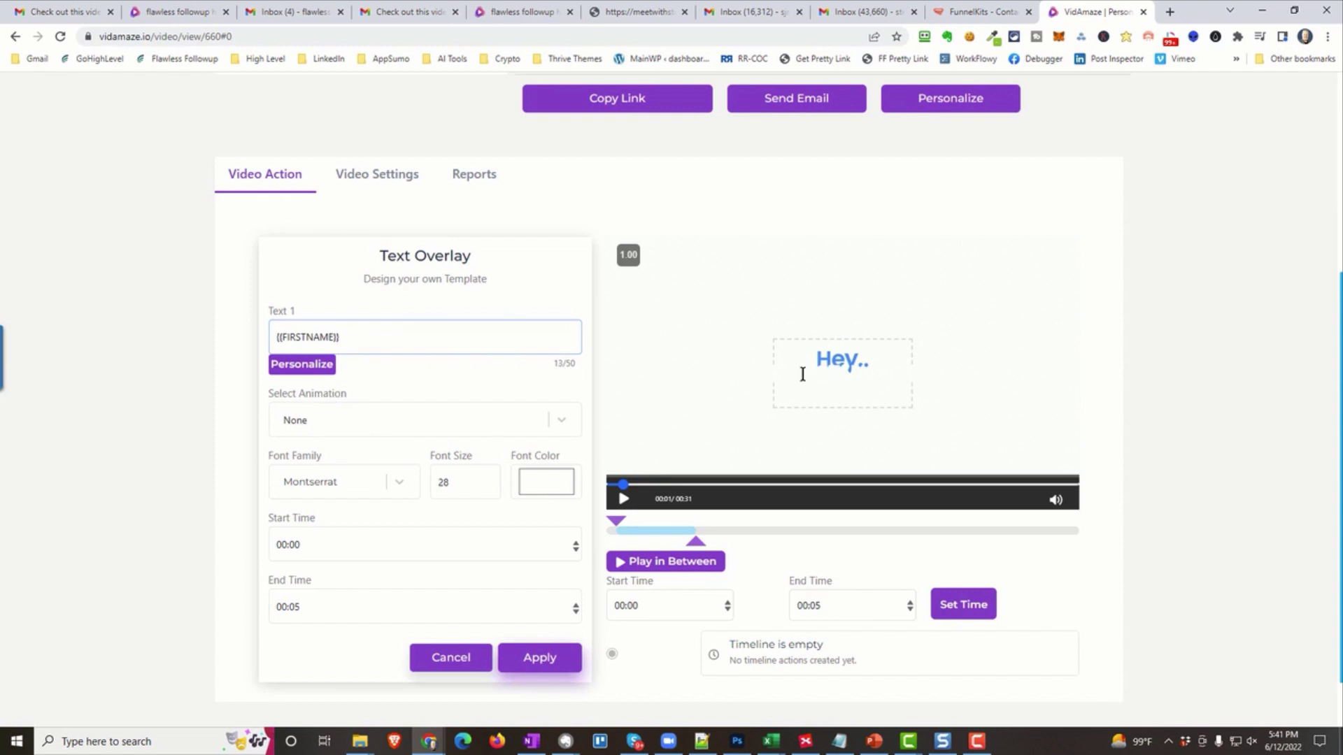
- Match the overlay's font color to the blue sampled from "Hey.." and place the overlay directly below that greeting
left_click(547, 488)
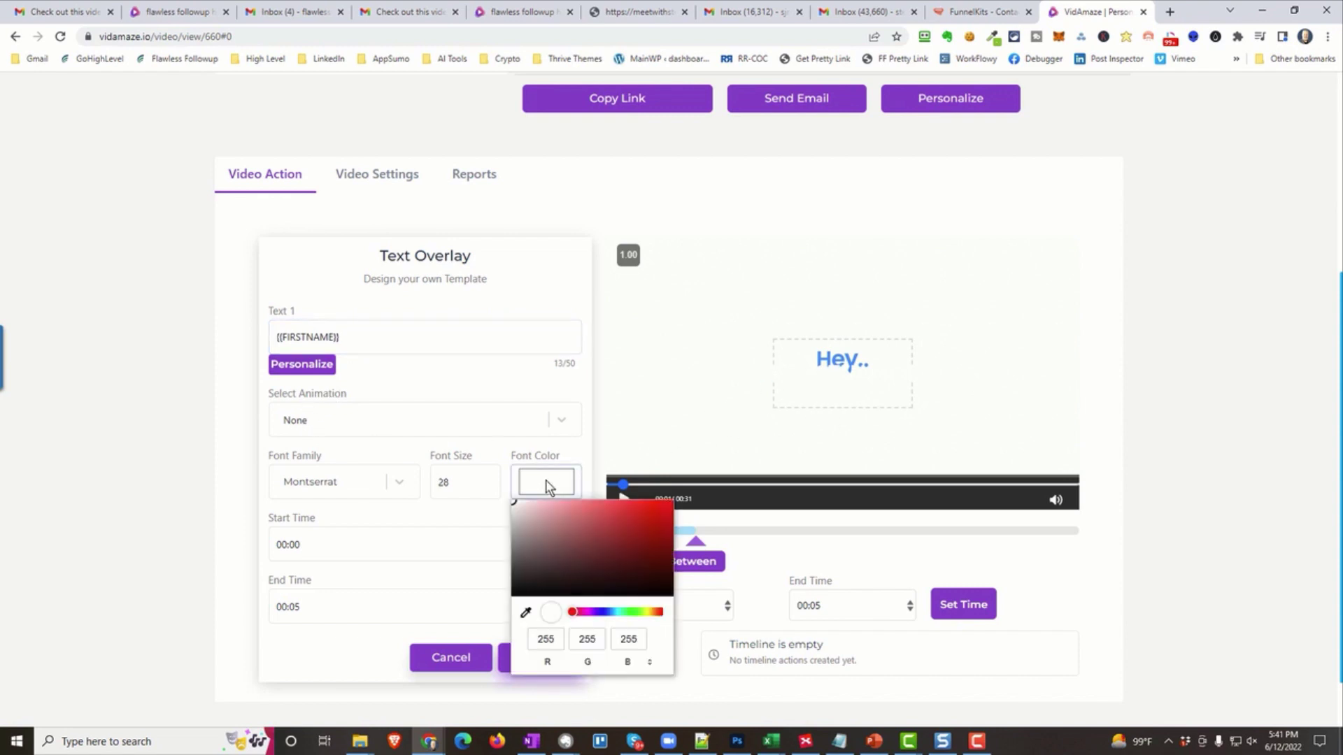
left_click(526, 613)
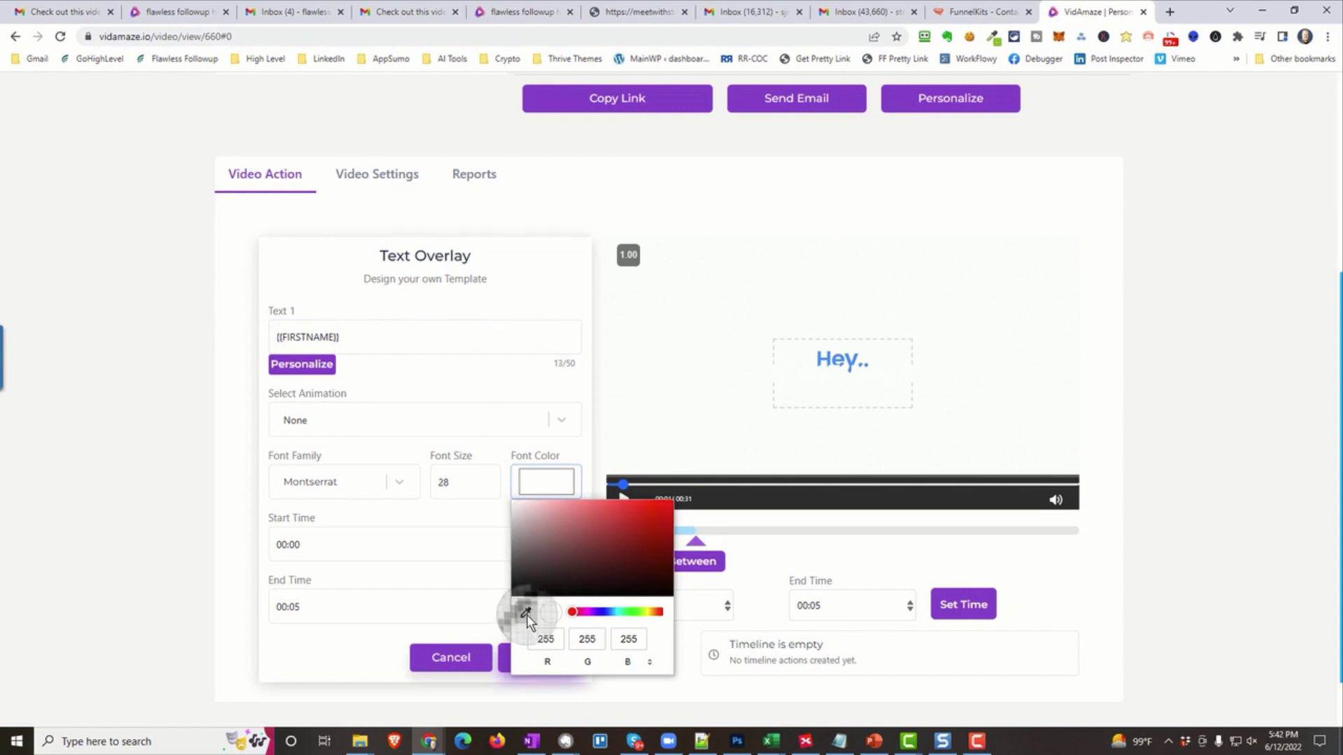
left_click(850, 361)
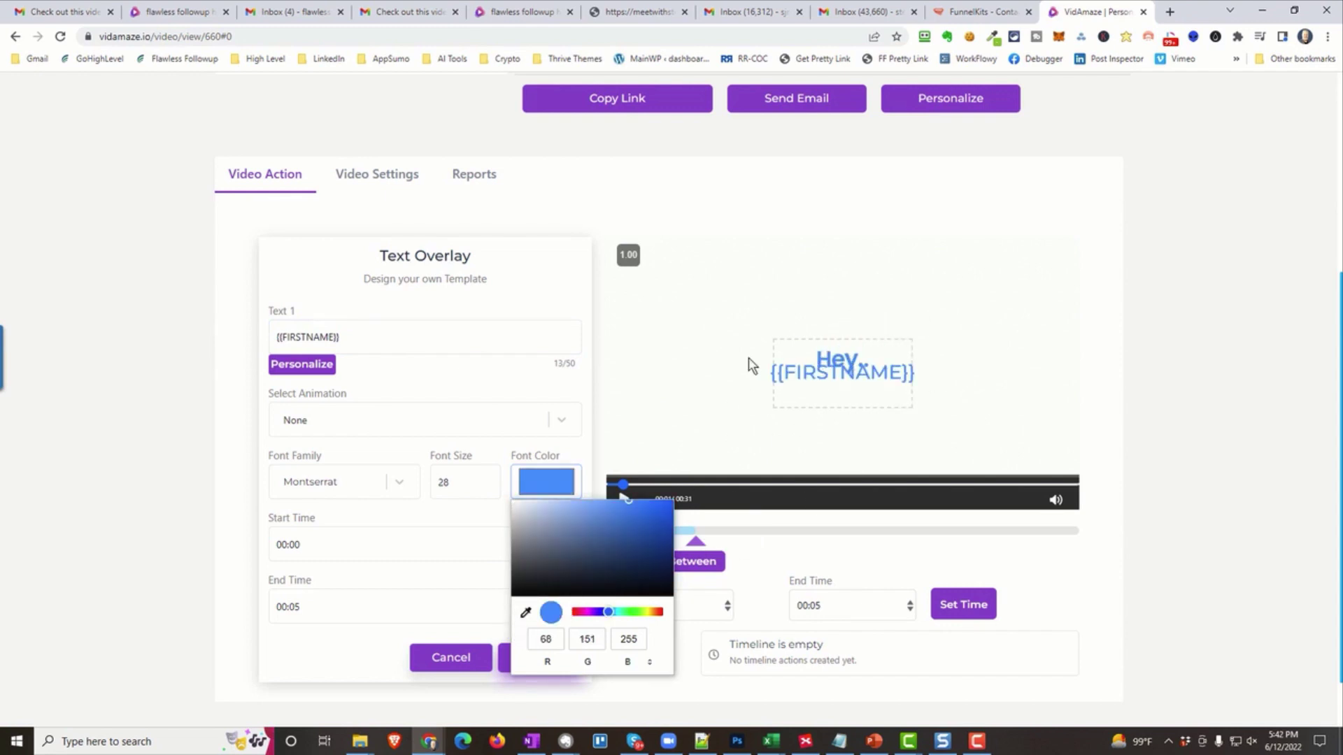
left_click(786, 354)
left_click_drag(786, 354, 788, 381)
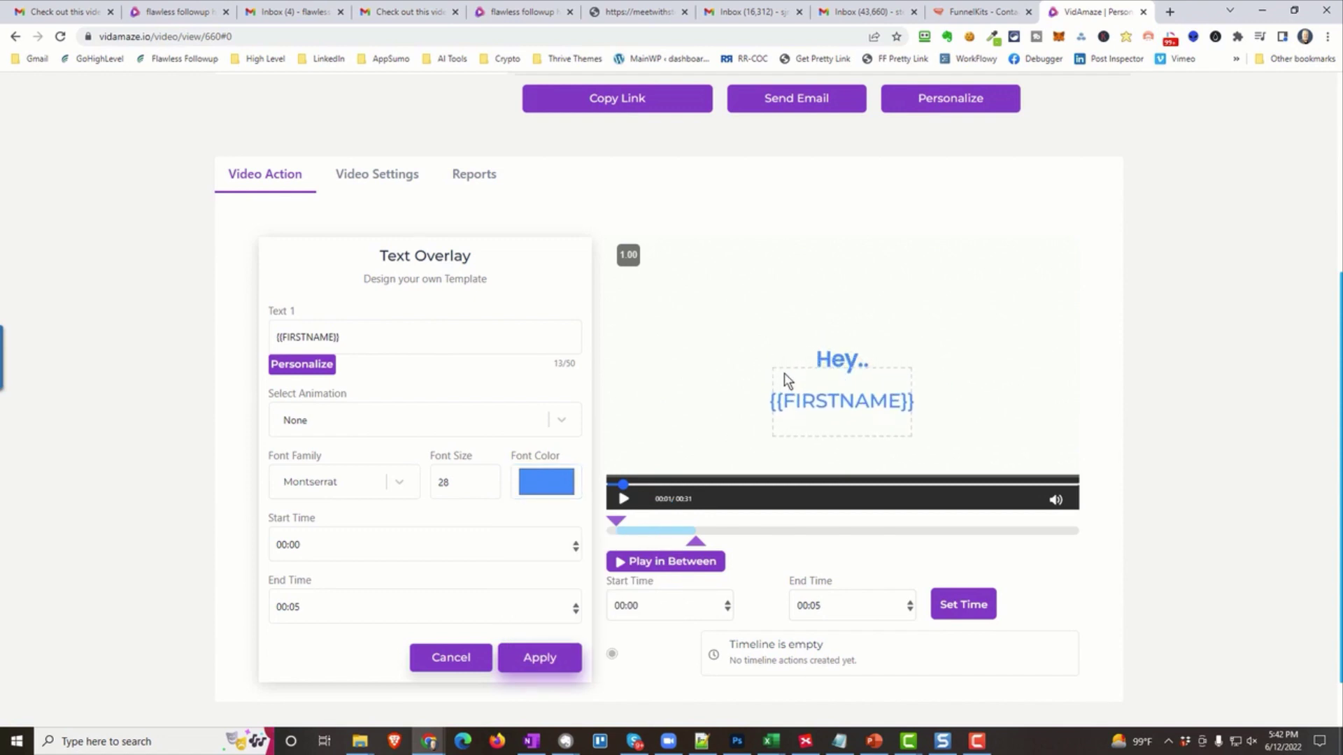
- Try the Lobster font on the first-name overlay, and settle on Bungee Inline
left_click(400, 482)
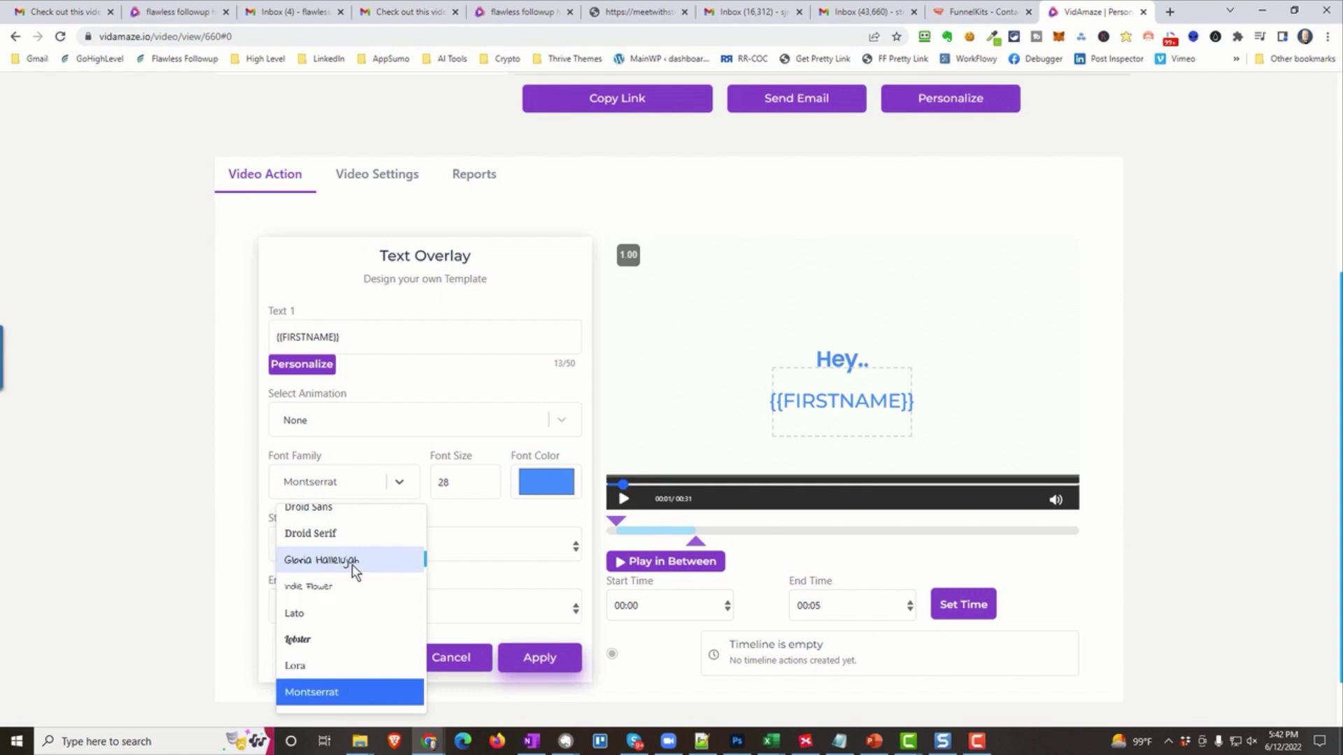
left_click(314, 638)
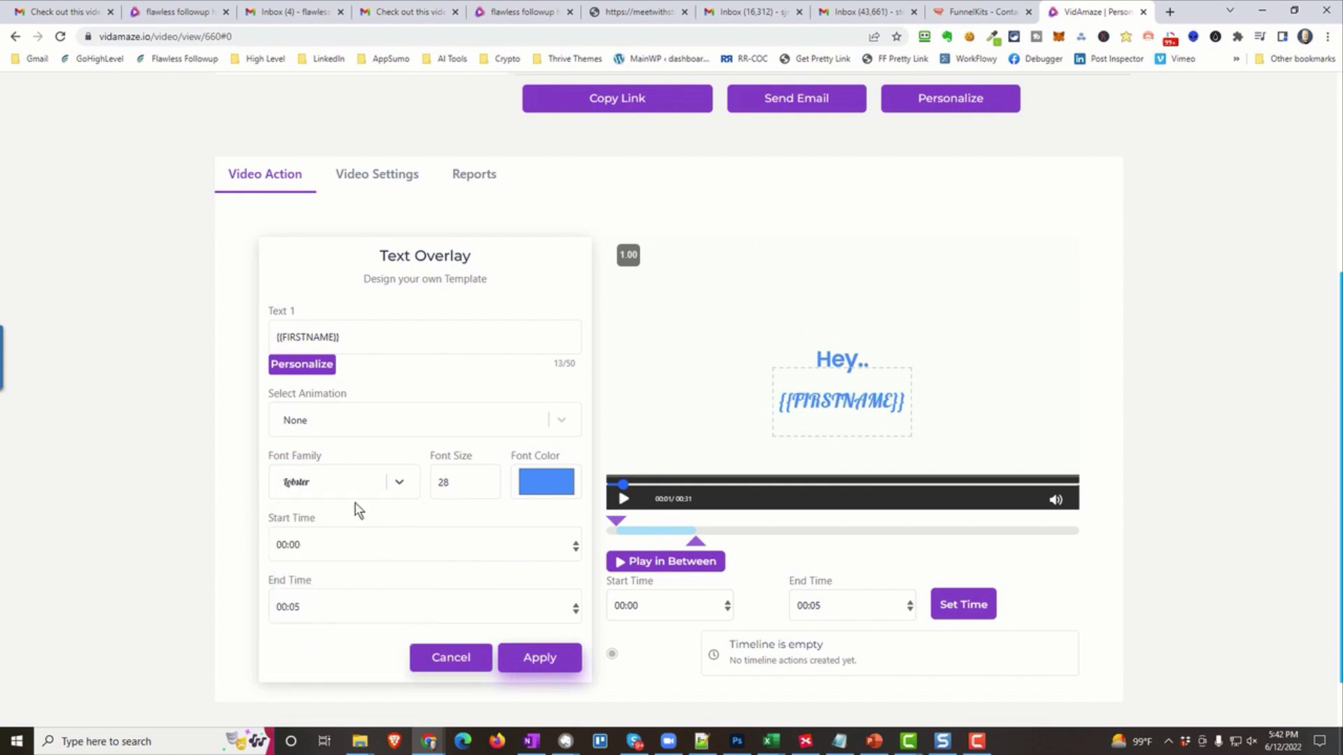
left_click(400, 484)
scroll(354, 563, "down", 3)
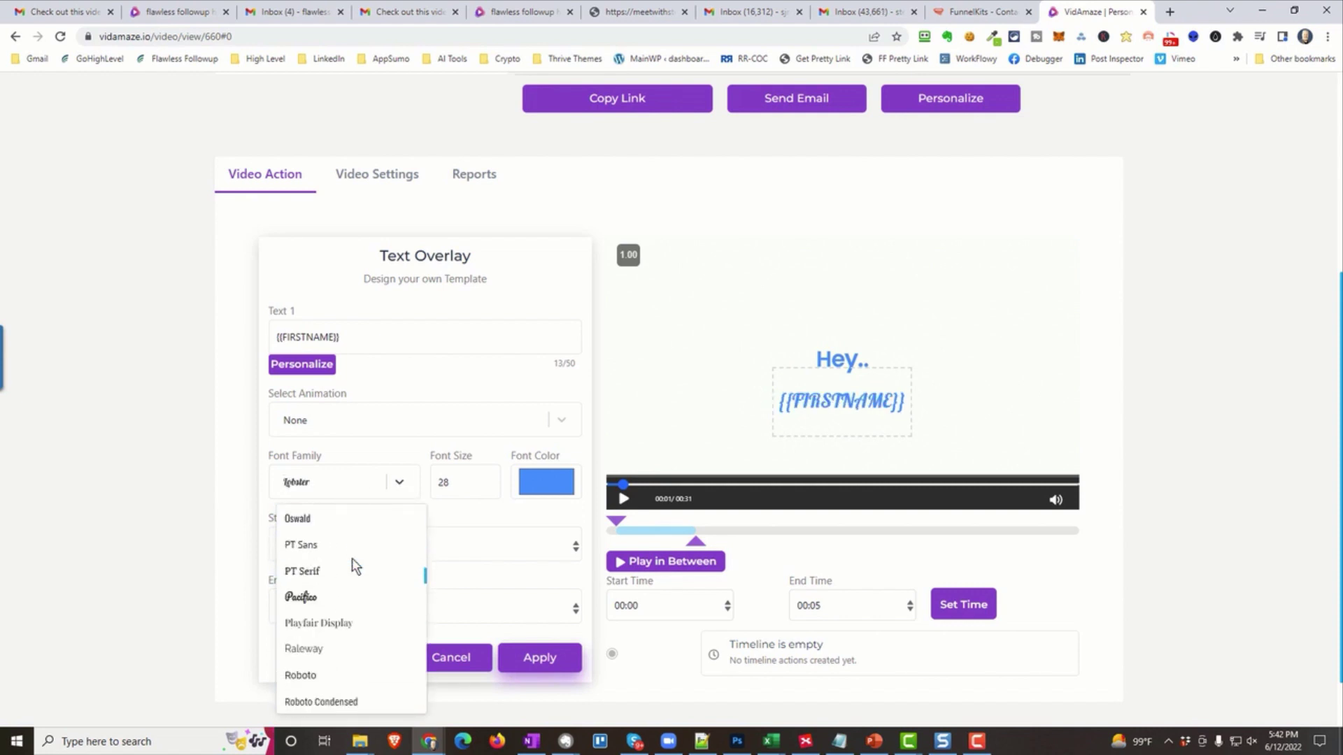
scroll(354, 565, "down", 5)
left_click(352, 538)
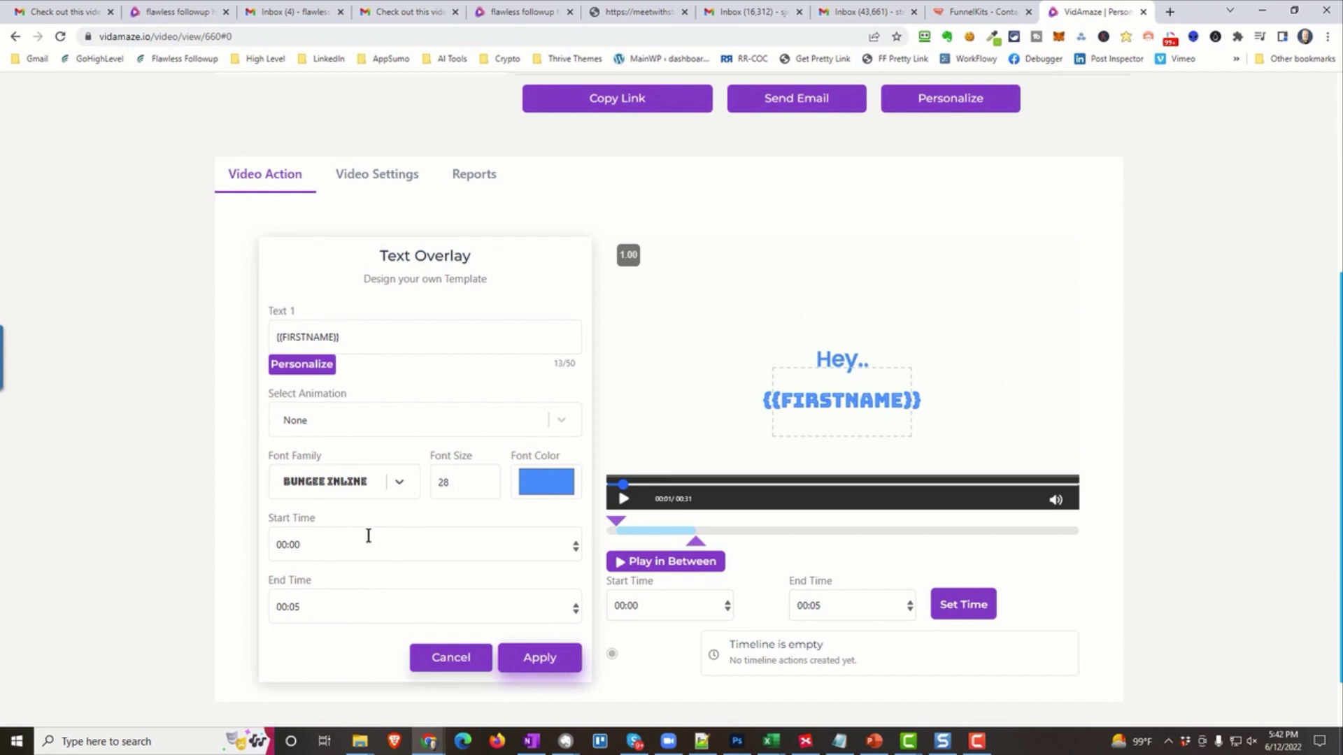
- Time the first-name overlay to run from 00:01 to 00:03 and apply it to the video
left_click(728, 605)
left_click(911, 612)
left_click(911, 612)
left_click(955, 609)
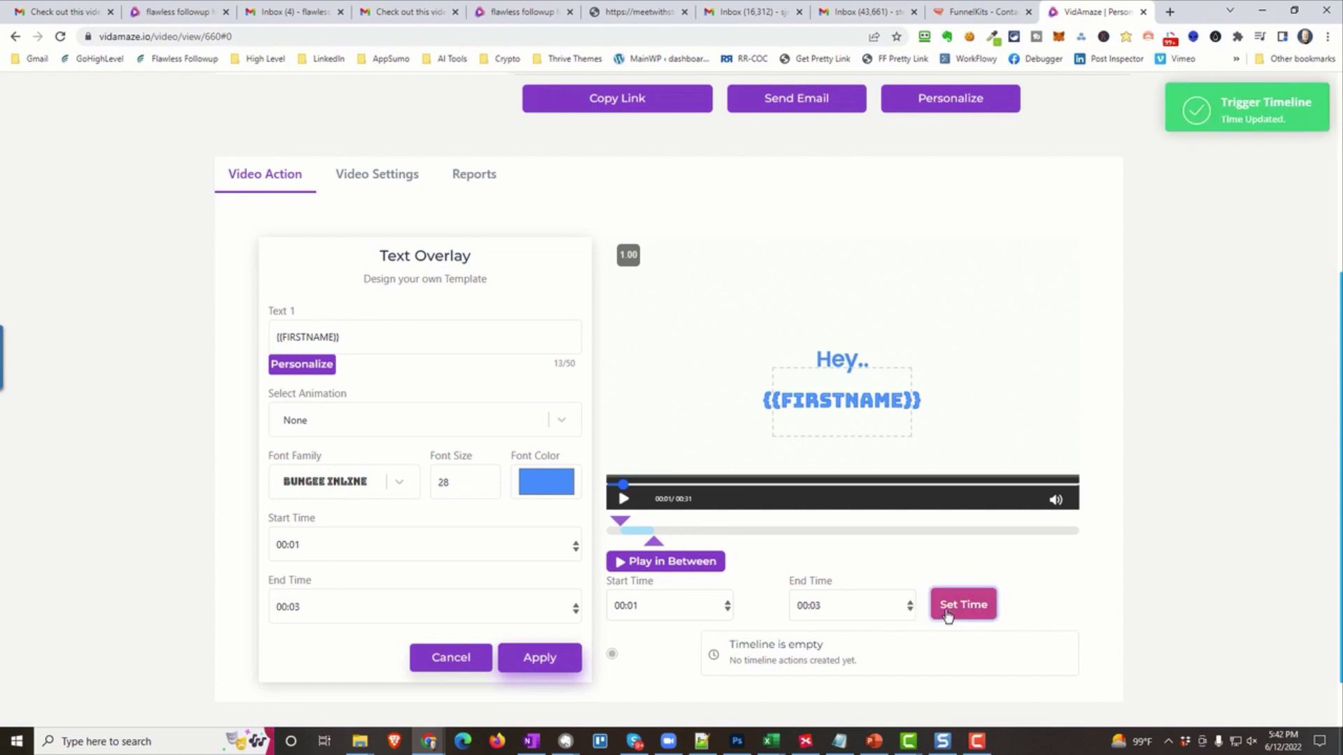
left_click(536, 659)
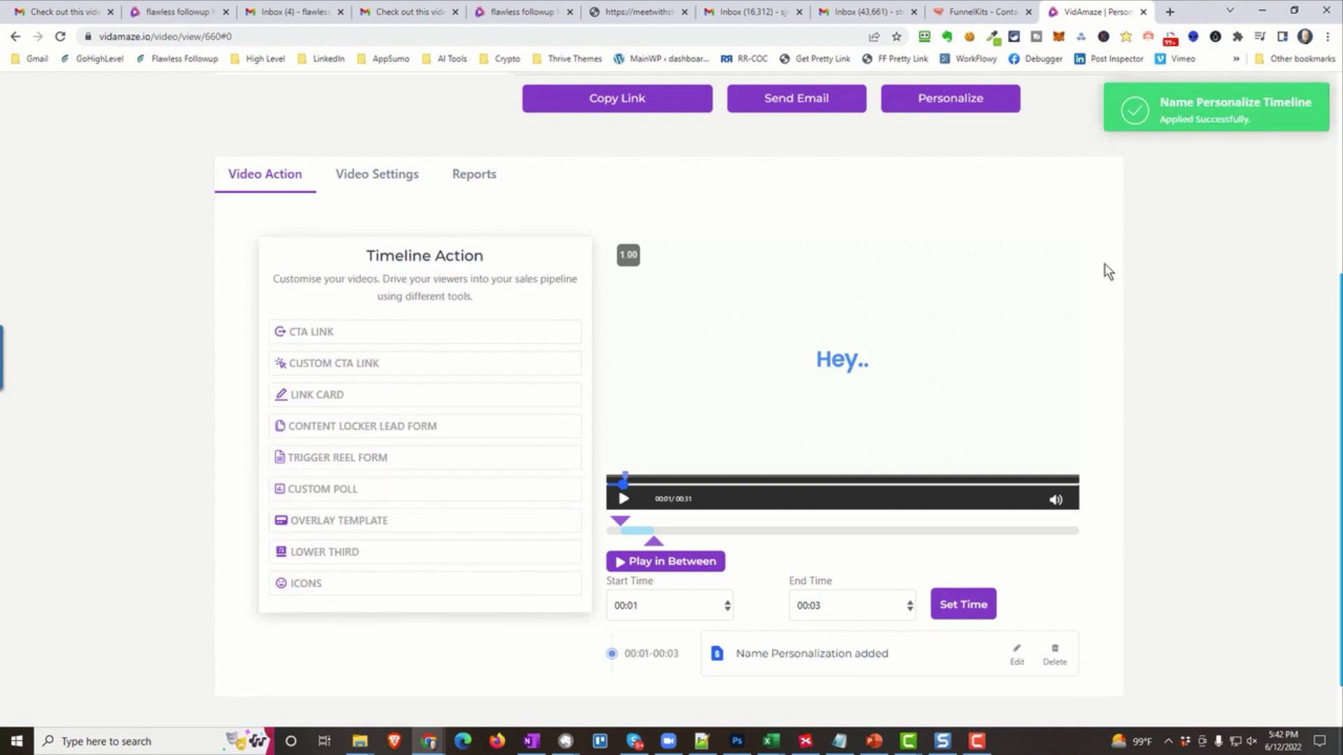
- Move the action start time to 00:30 and check the Custom CTA Link settings without applying them
scroll(886, 448, "down", 1)
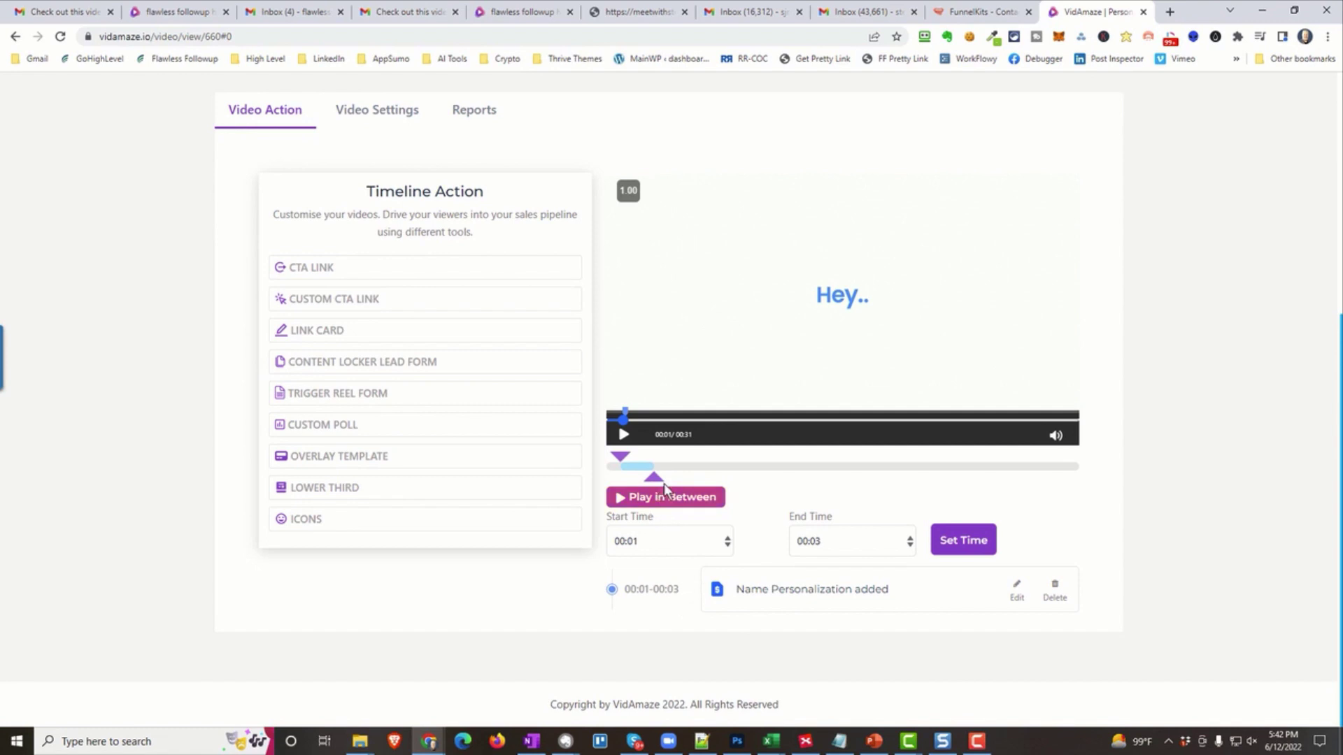
left_click(652, 422)
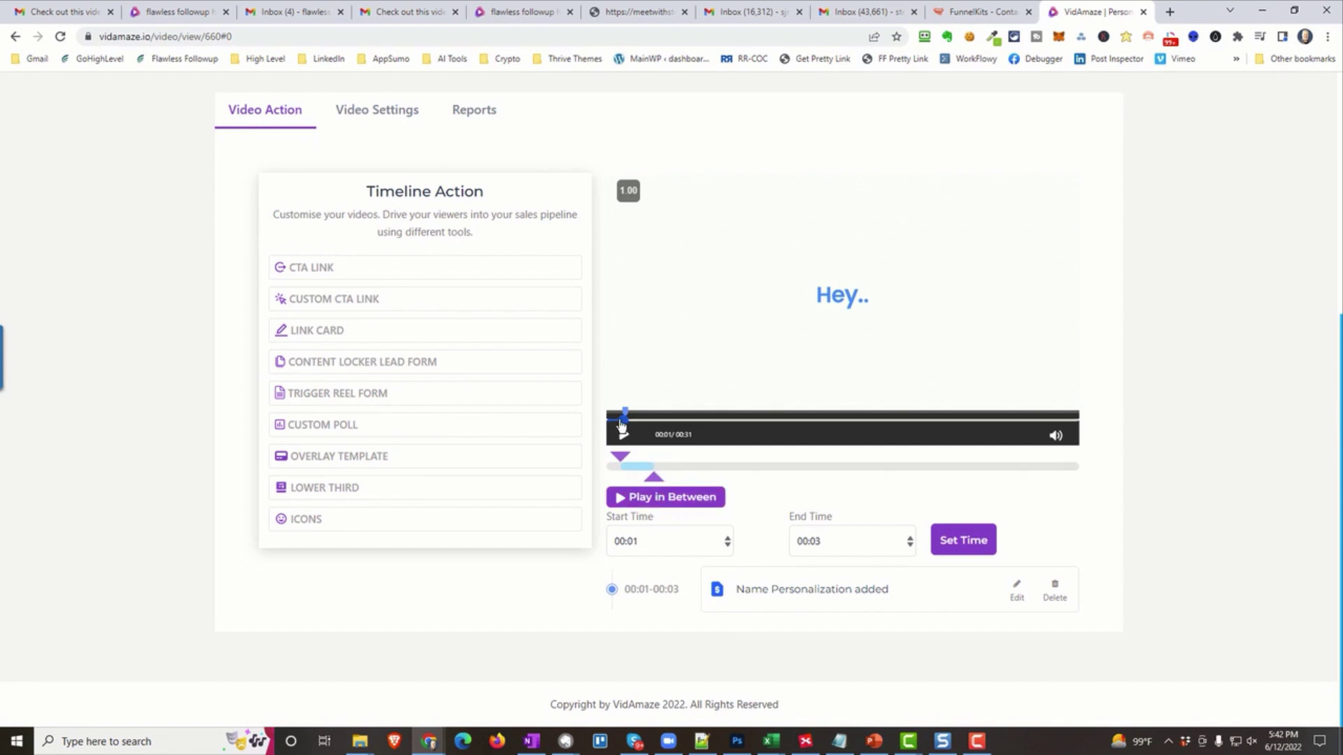
left_click_drag(668, 466, 1077, 466)
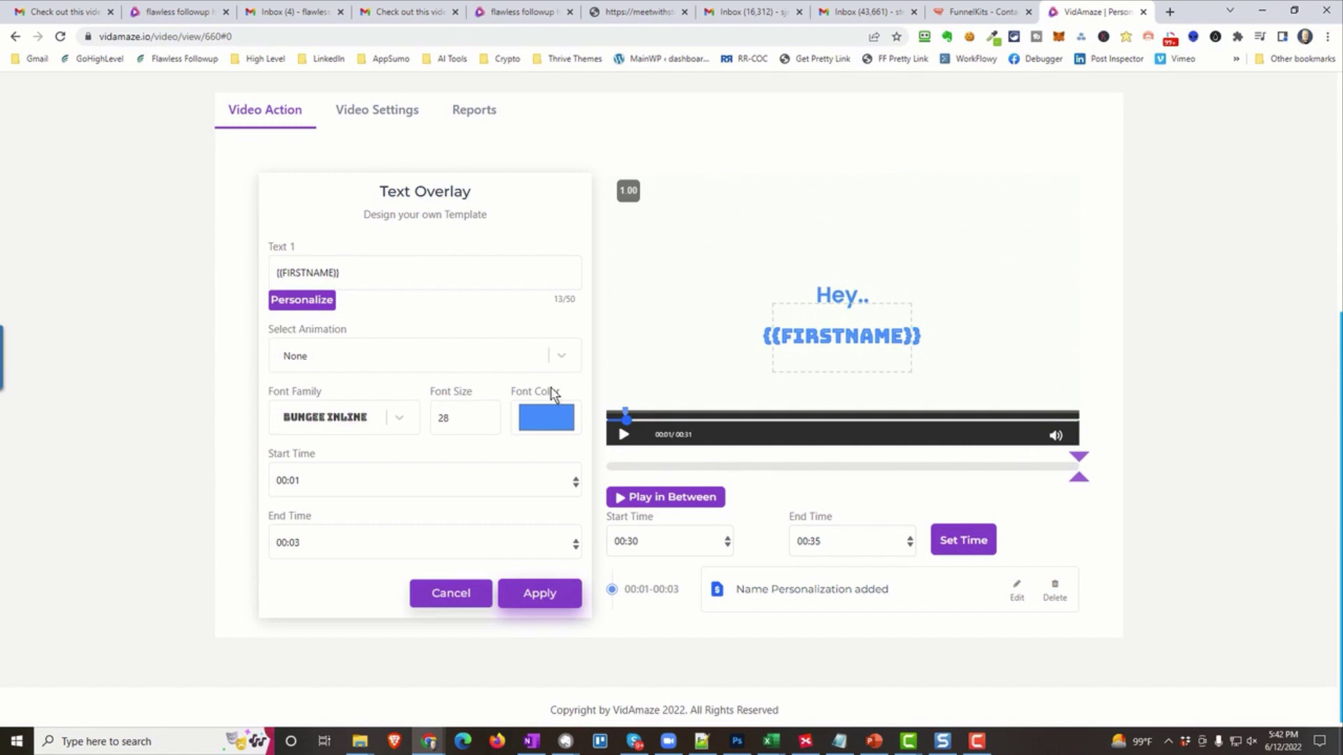
left_click(452, 594)
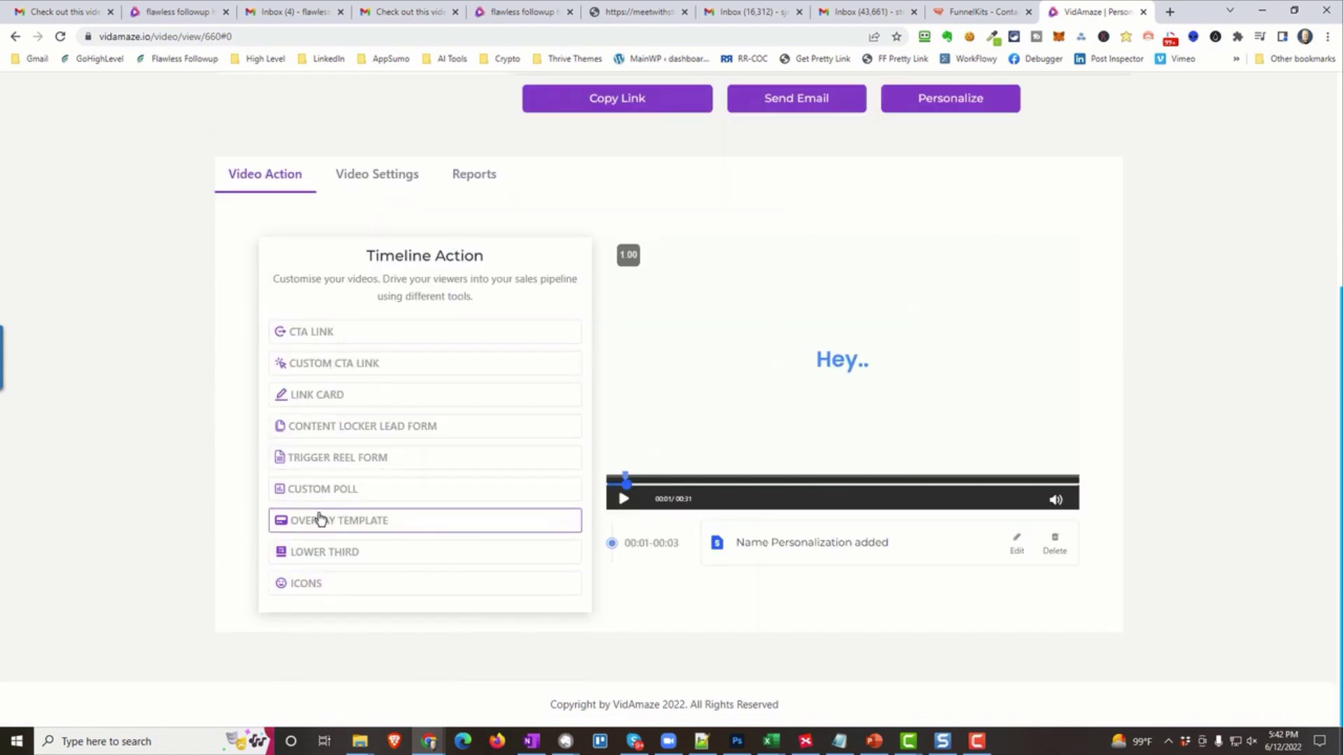
left_click(330, 364)
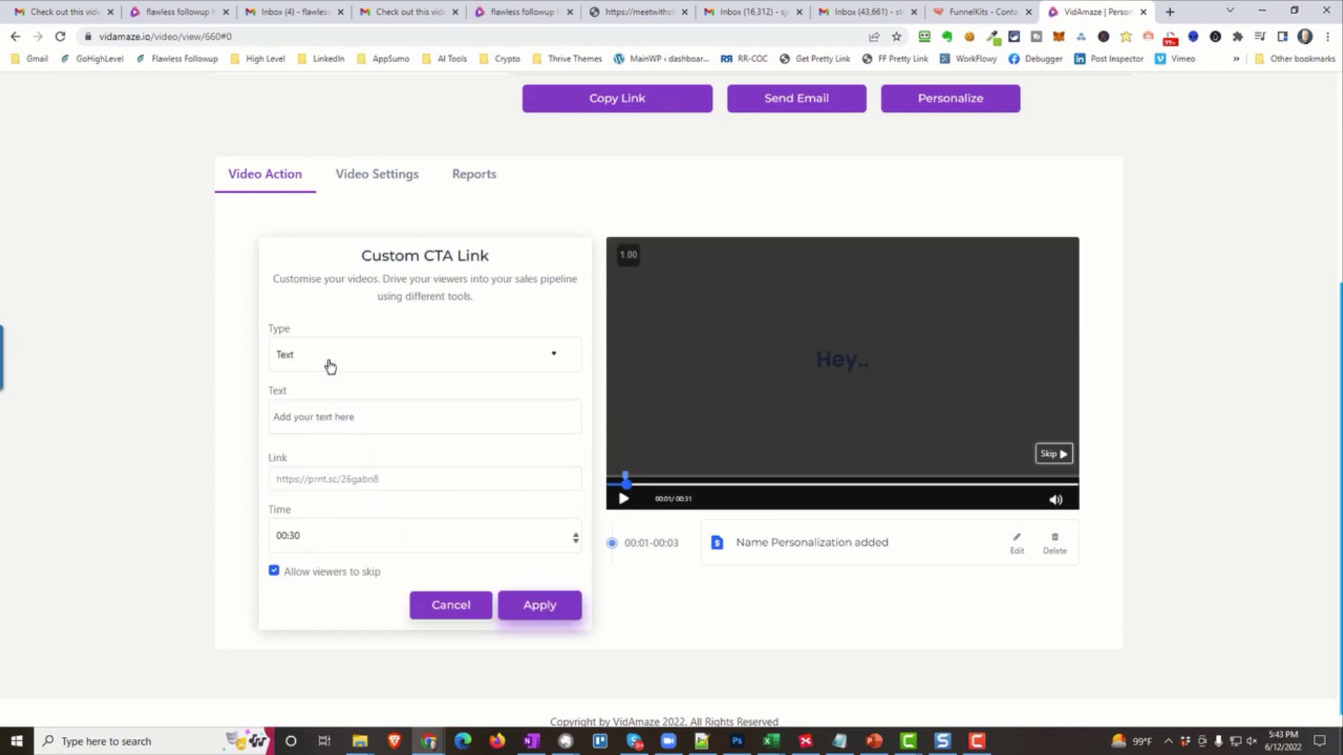
left_click(452, 606)
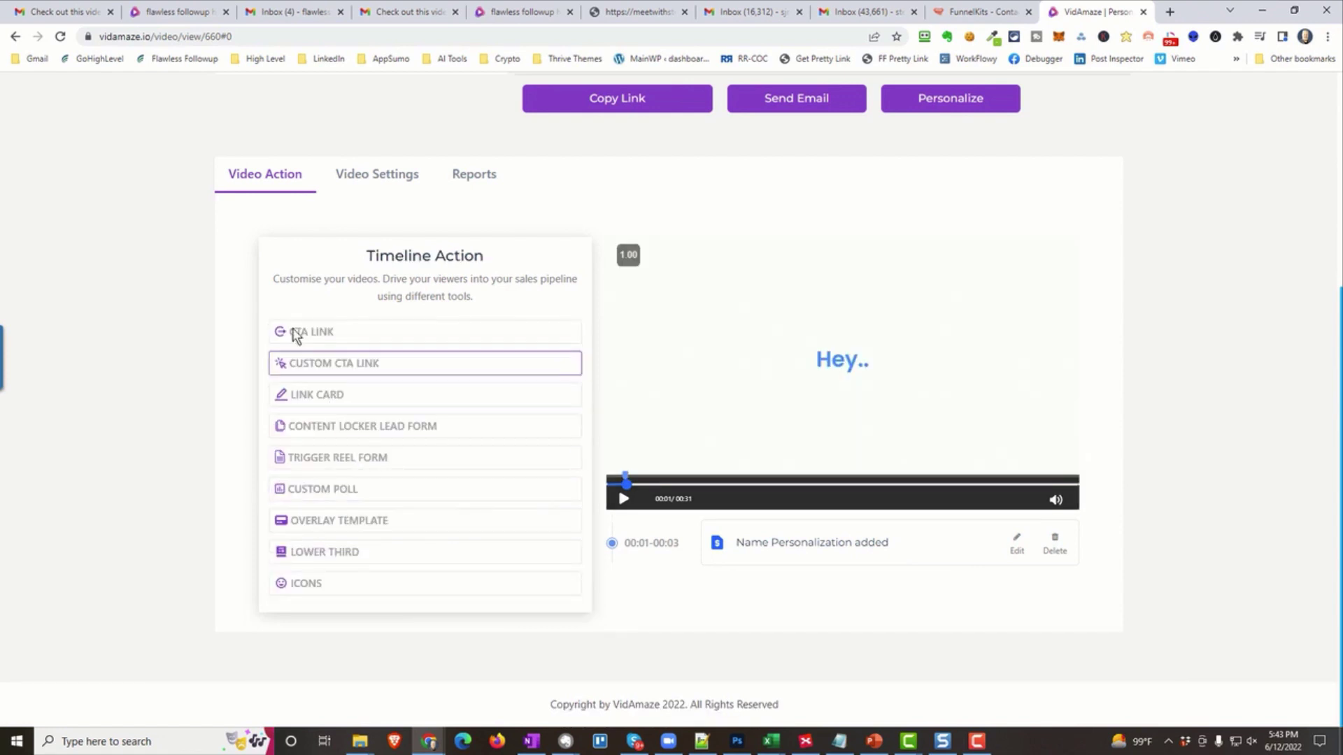
- Create a CTA link end card with "Schedule A Demo" as its full name text and "With Us" as its designation
left_click(333, 335)
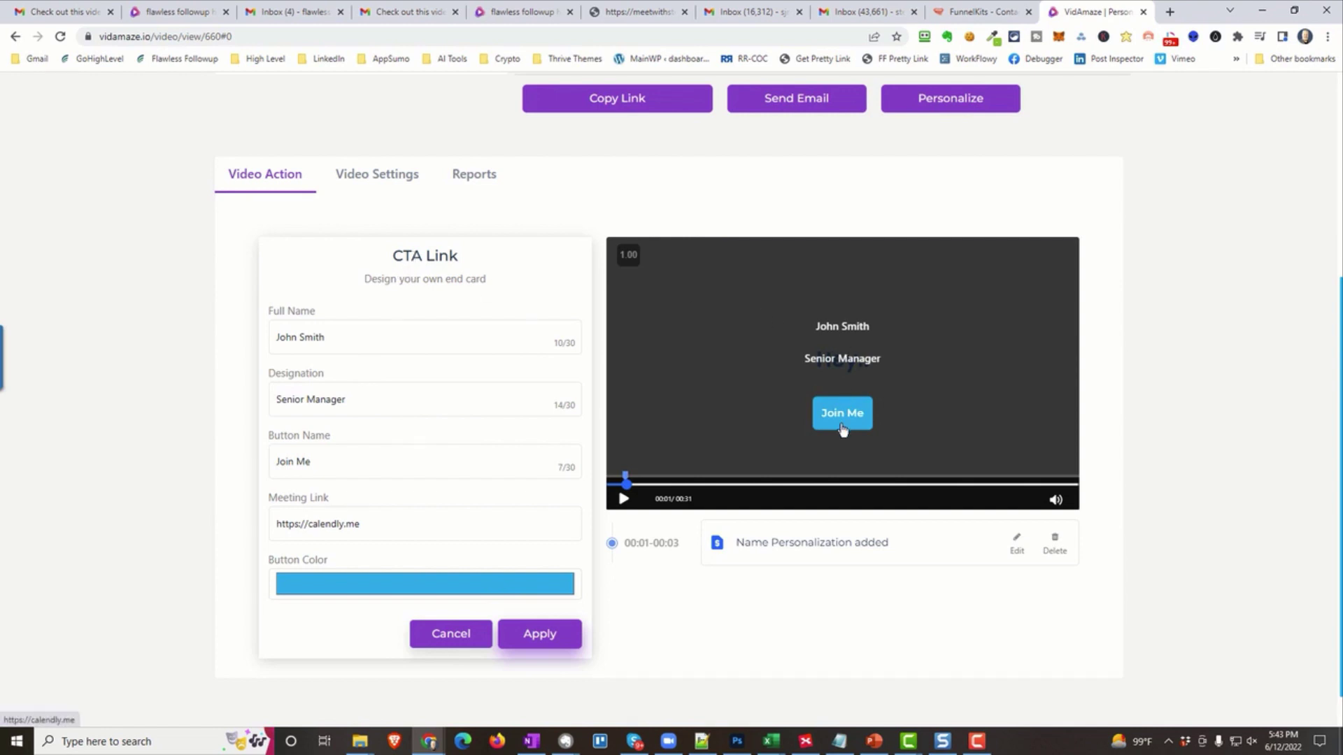
triple_click(324, 338)
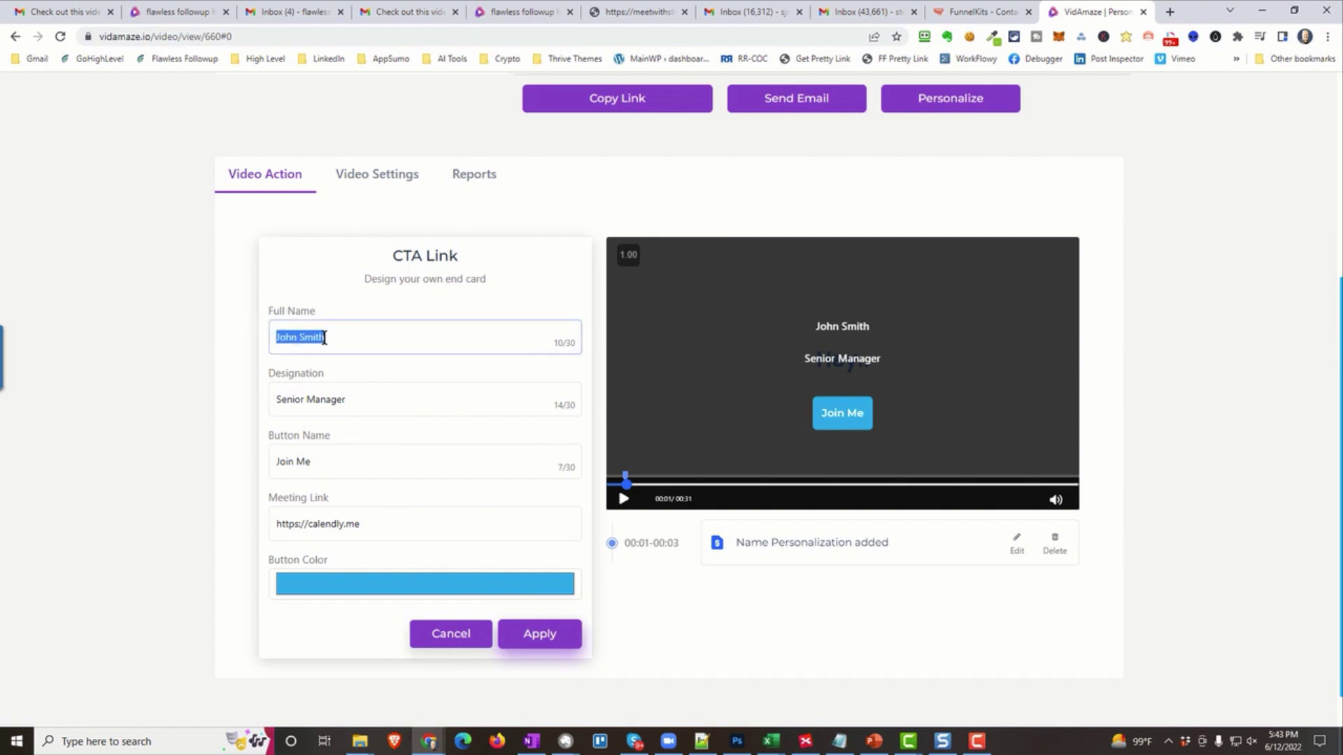
type("Schedu")
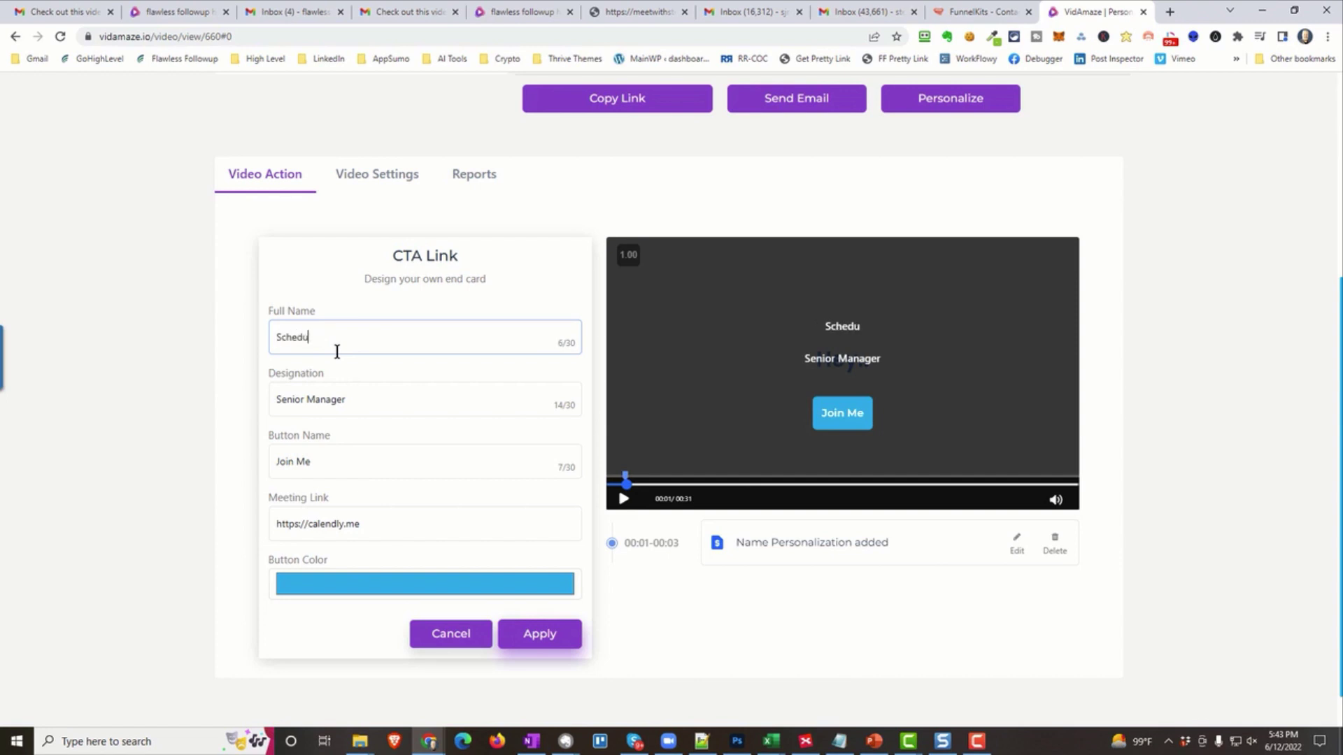
type("le A Demo")
triple_click(317, 400)
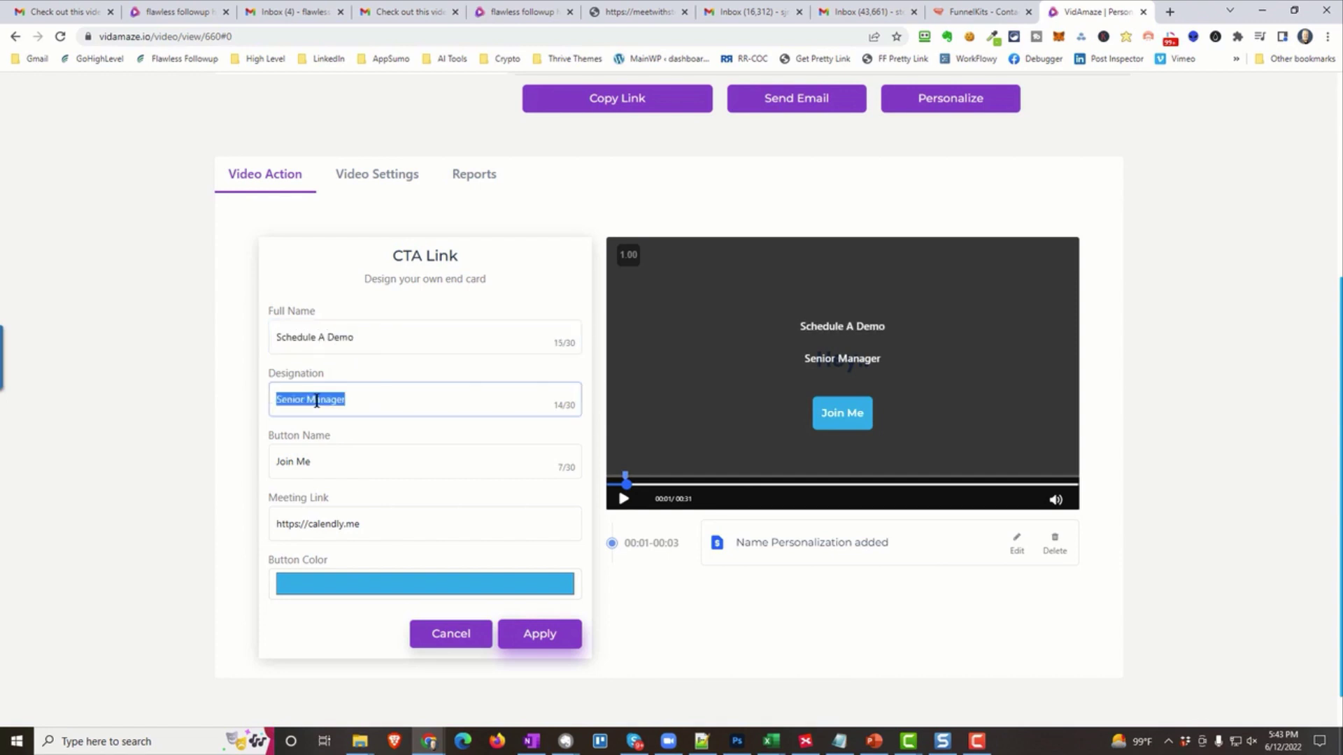
type("With Us")
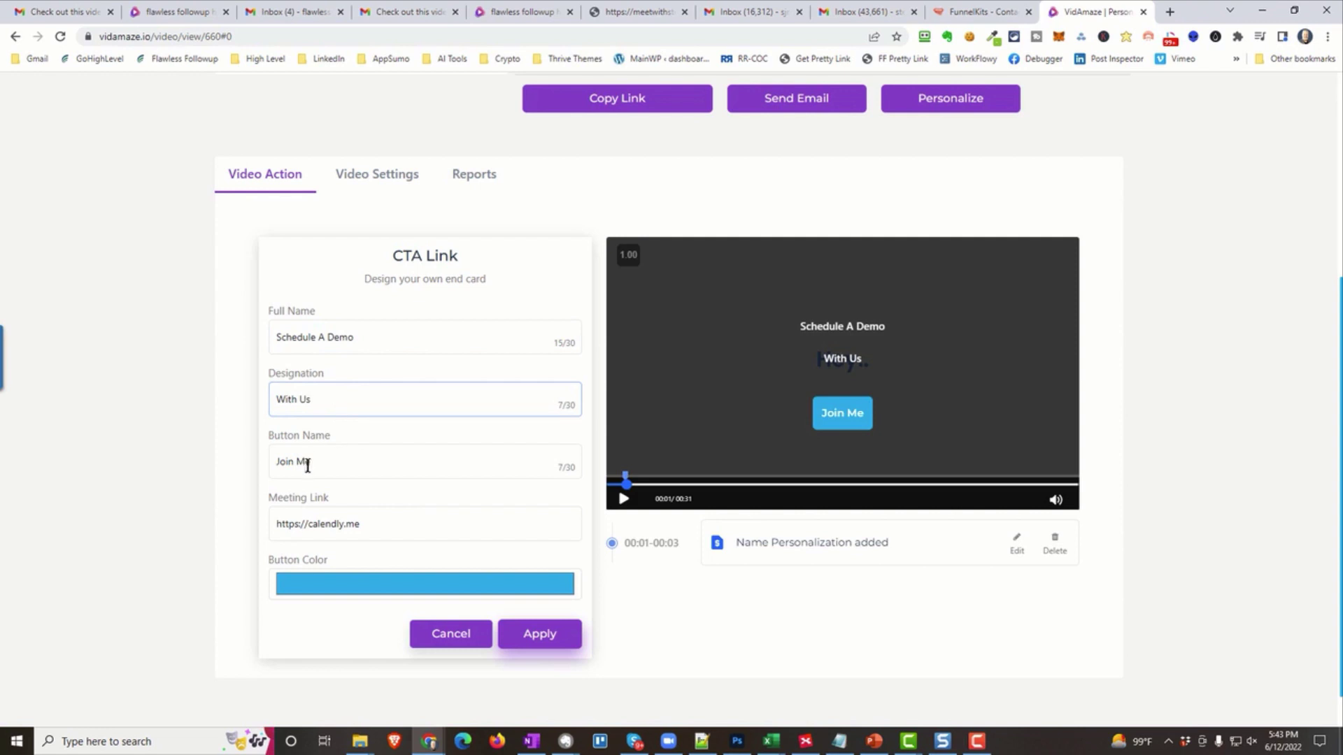
- Label the end card's button "Pick A Good Time for You"
left_click_drag(323, 464, 262, 464)
type("Pick")
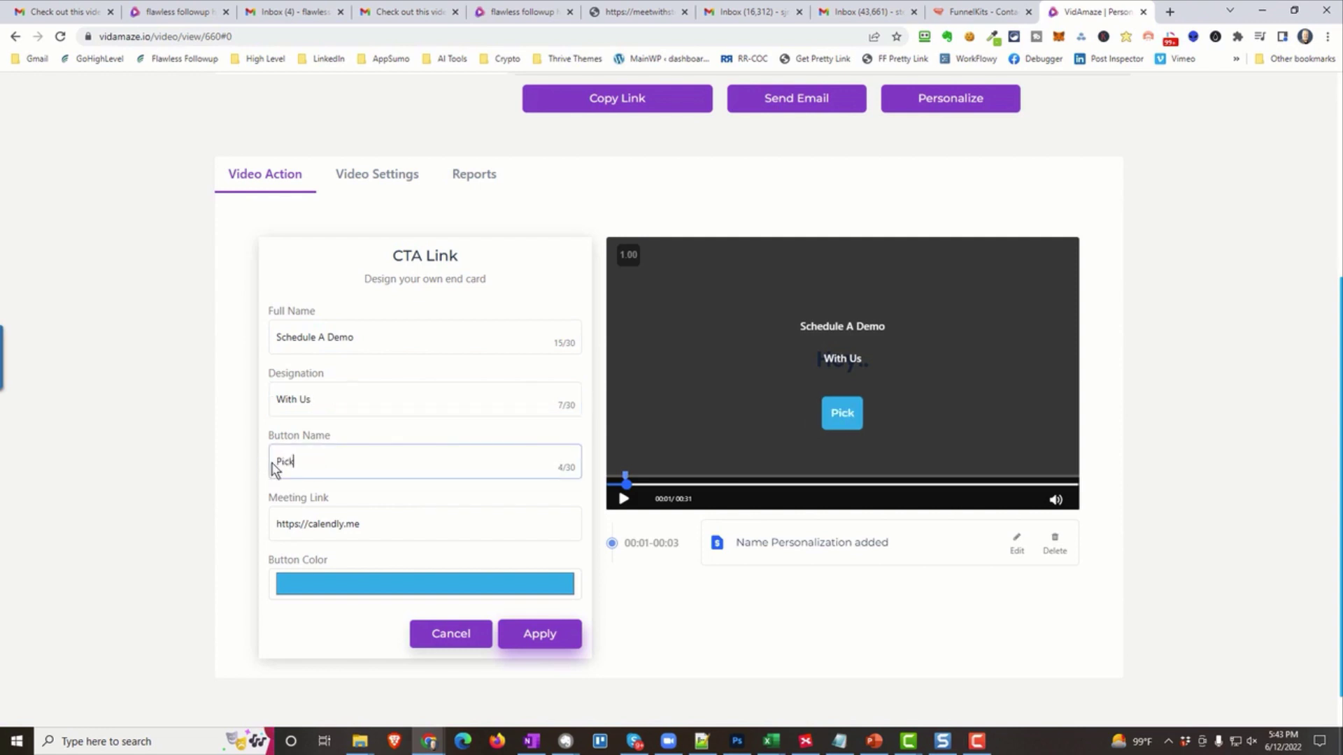
type(" A Go")
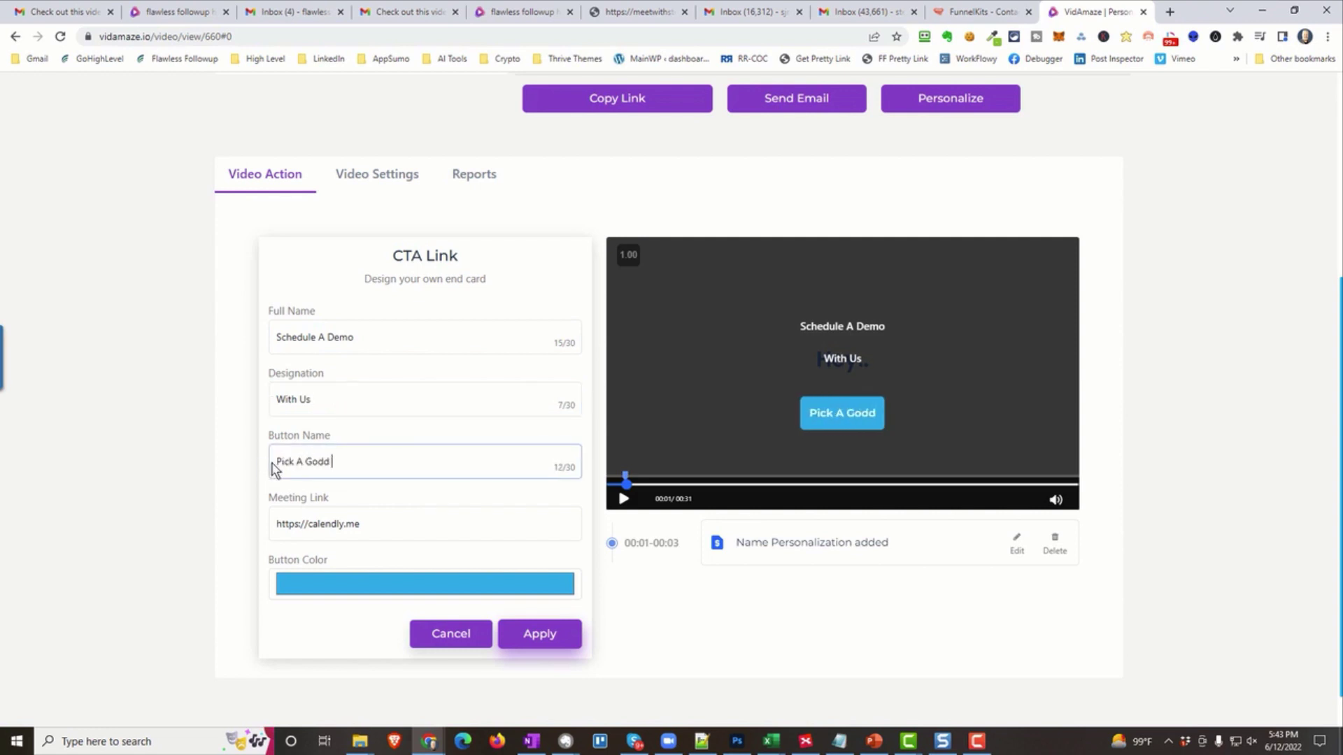
type("od Time for You")
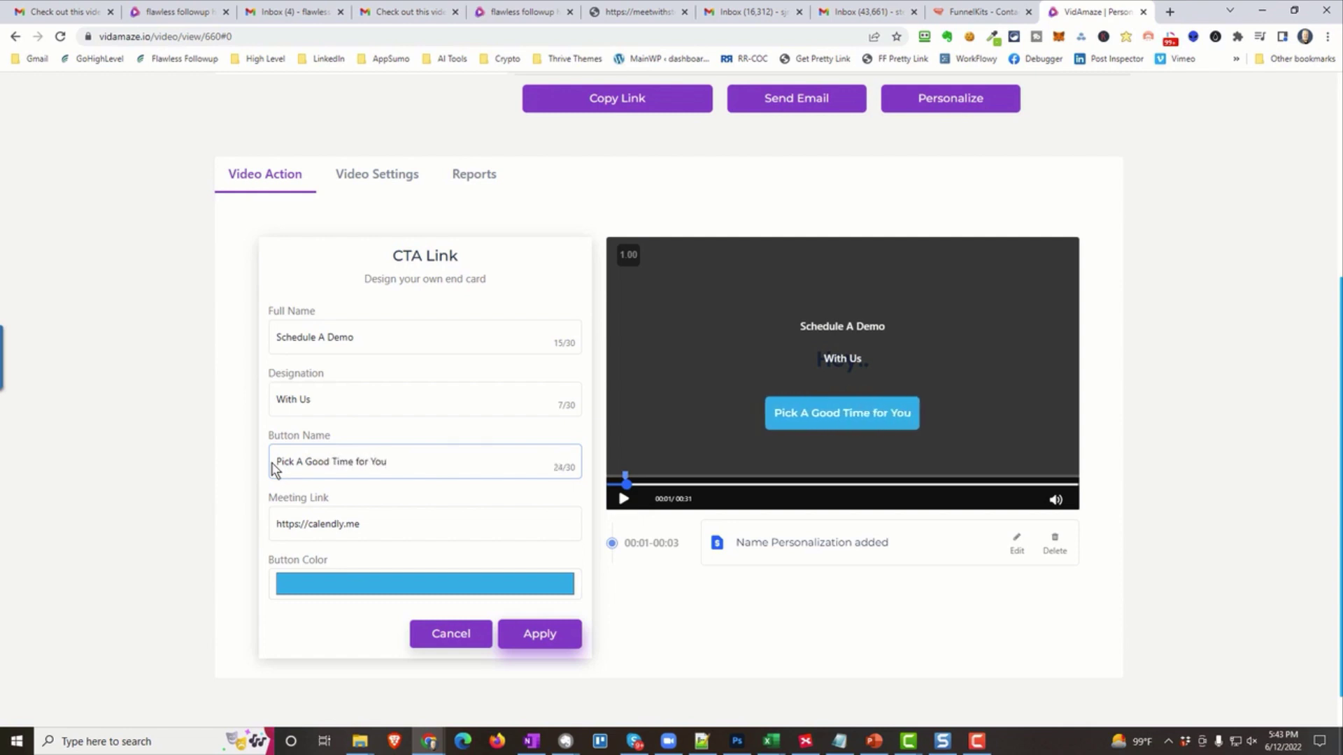
- Change the end card's button color to bright green and apply the CTA link
double_click(327, 521)
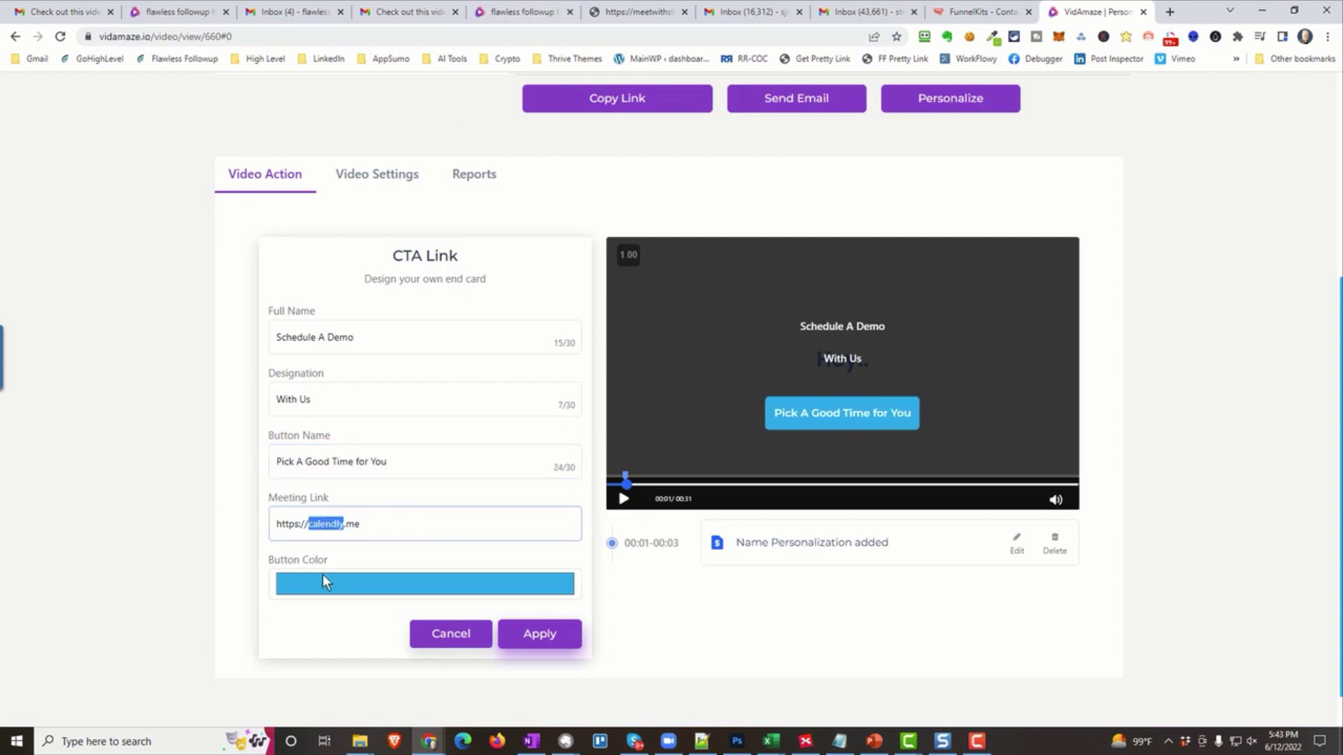
left_click(322, 574)
left_click(393, 505)
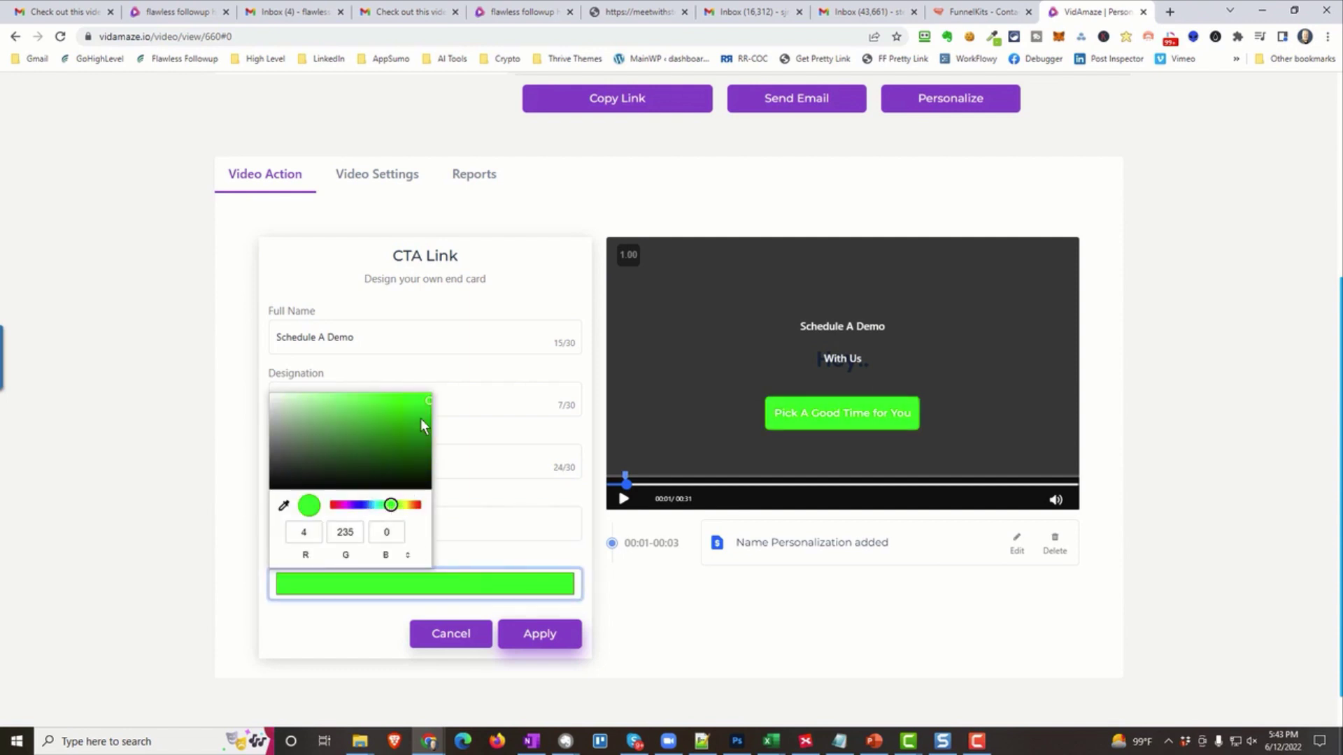
left_click(546, 633)
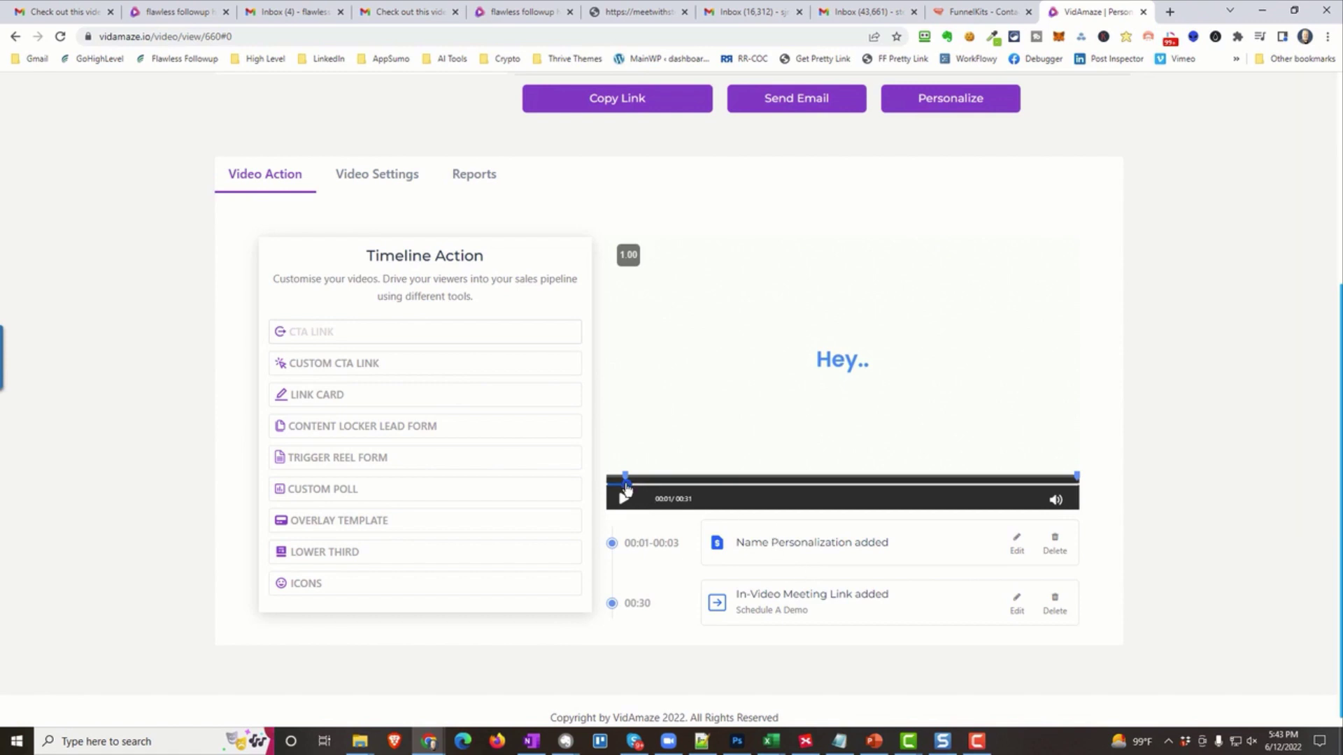
- Move the video position to 00:09, close the text overlay editor without applying it, and start a custom poll
left_click_drag(625, 483, 771, 487)
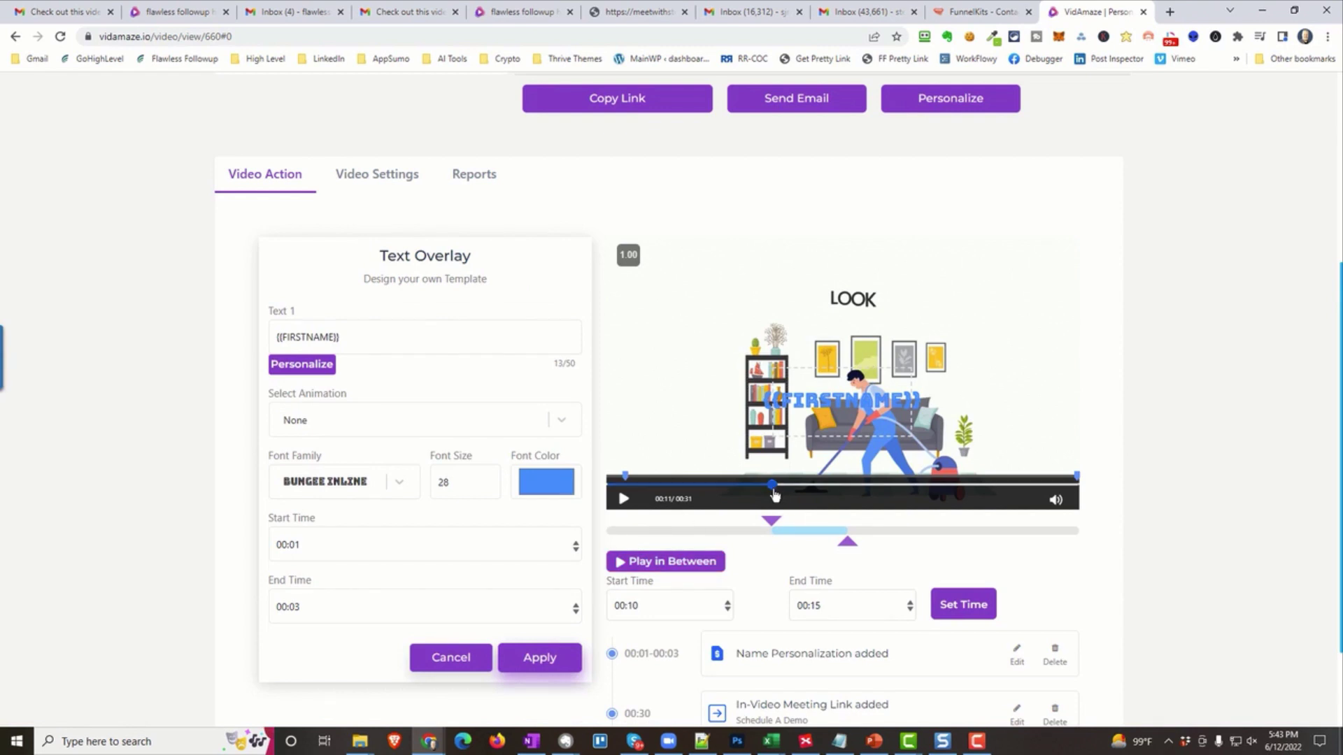
left_click_drag(772, 485, 752, 485)
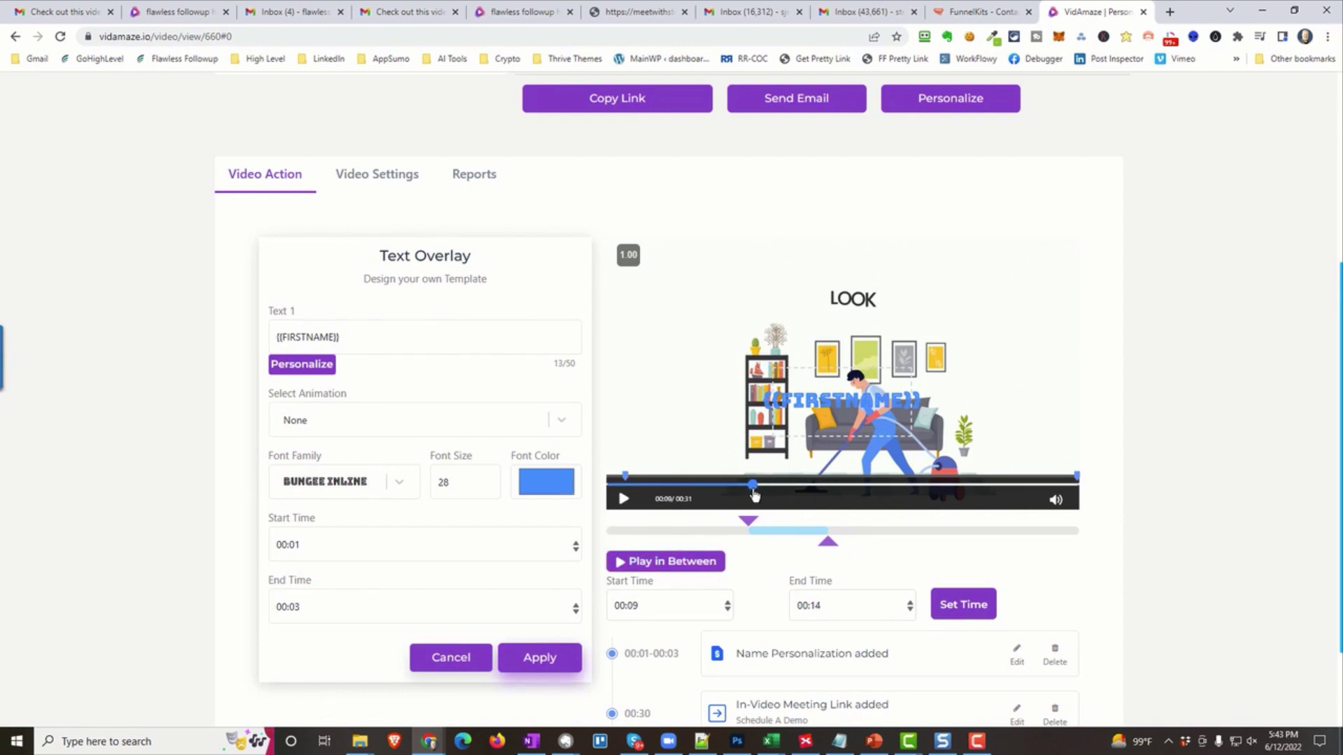
left_click(464, 663)
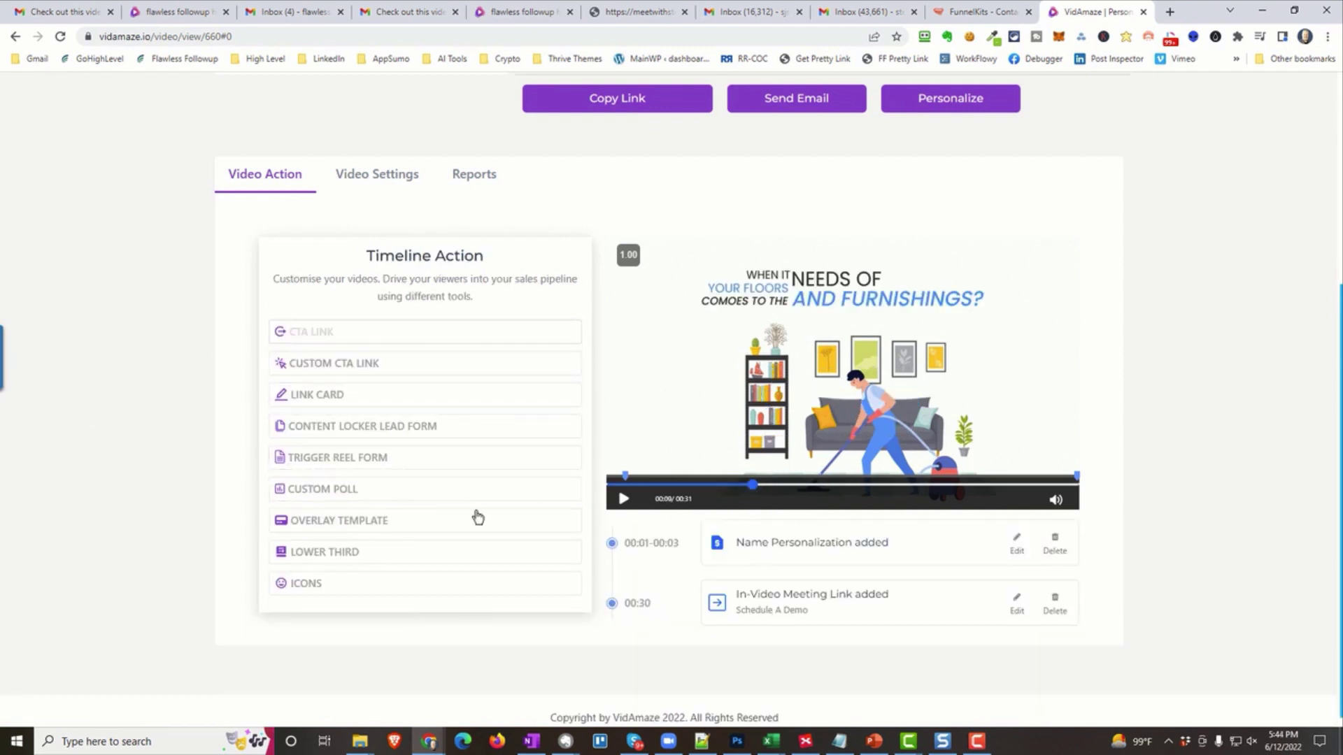
left_click(336, 489)
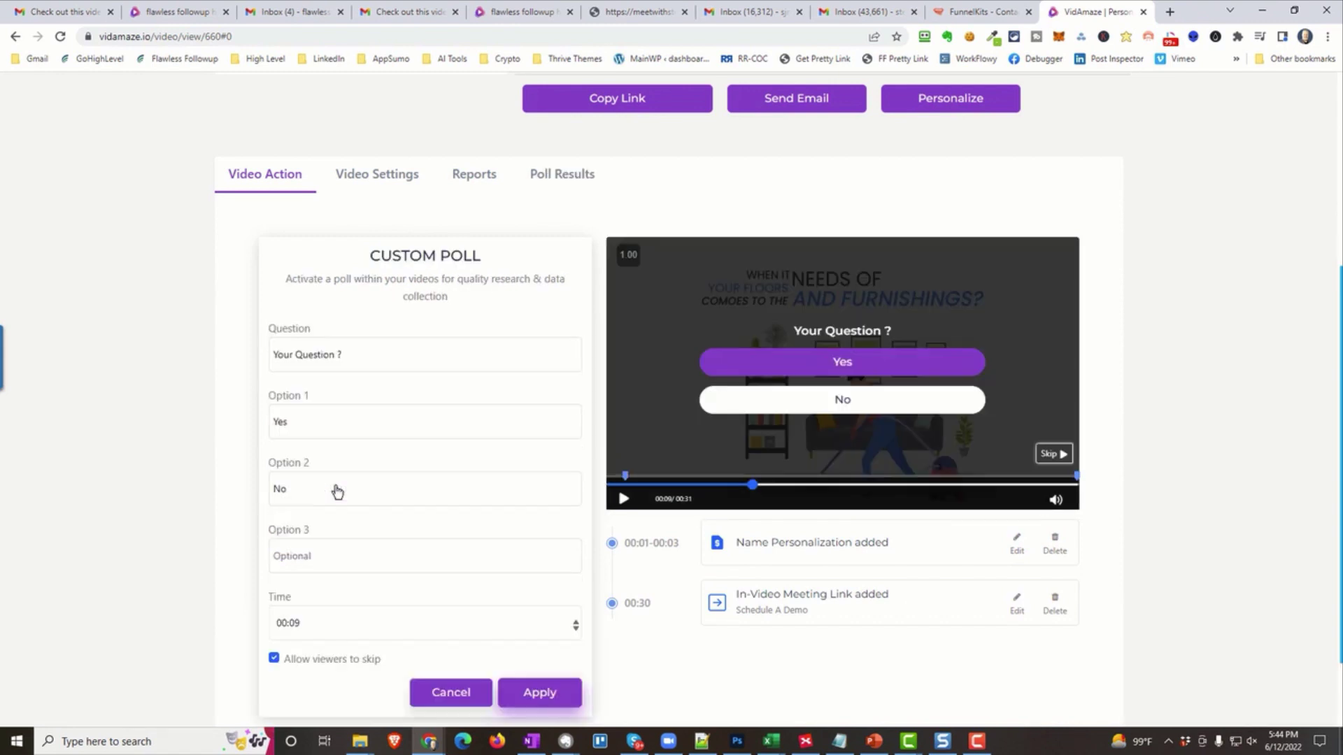
- Set the poll question to "When was the last time you cleaned your carpets"
triple_click(360, 361)
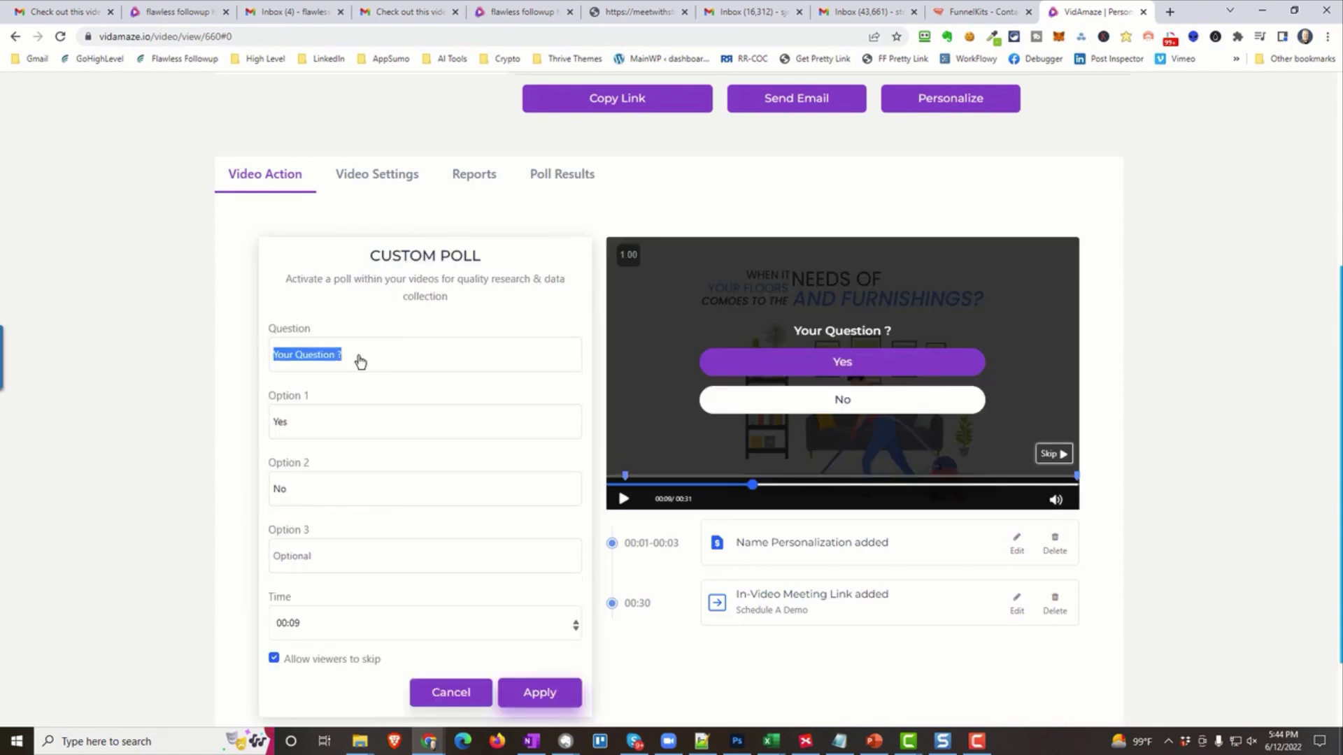
type("Do yo")
key("BackSpace")
key("BackSpace")
key("BackSpace")
key("BackSpace")
key("BackSpace")
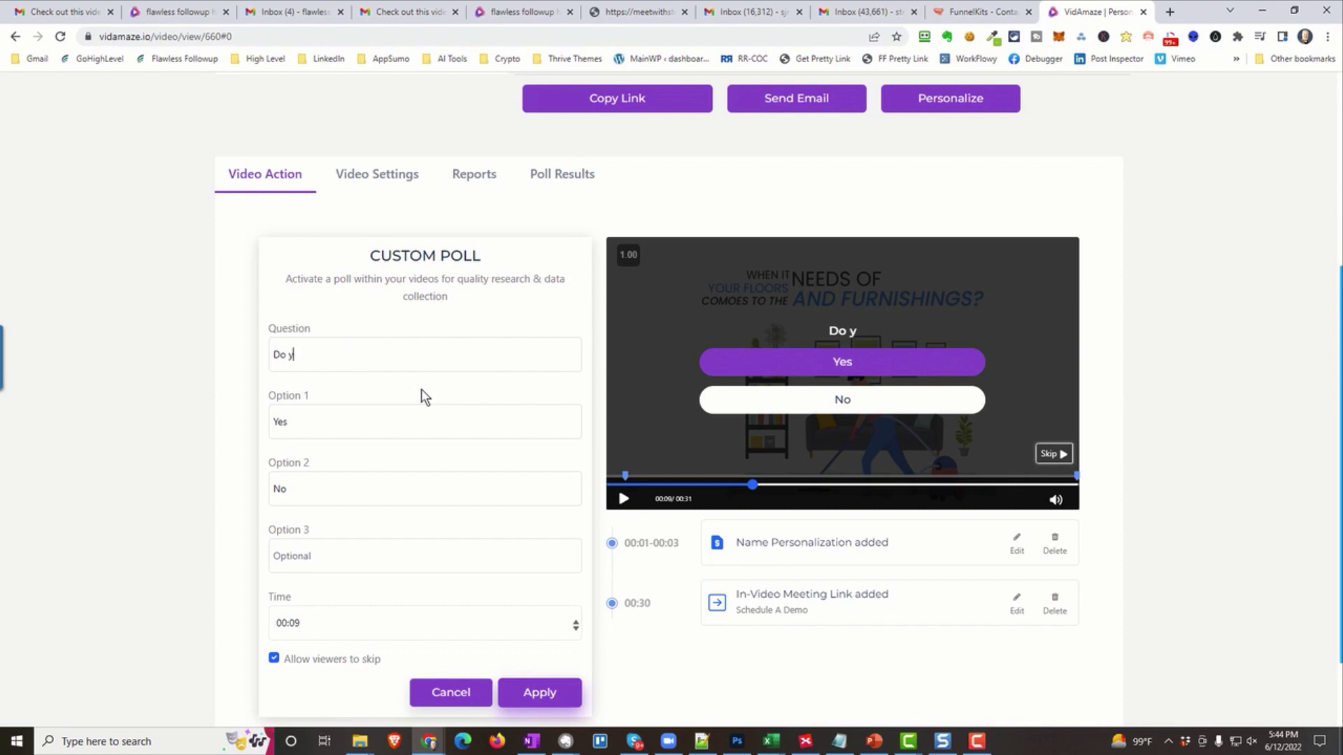
type("When wasn't")
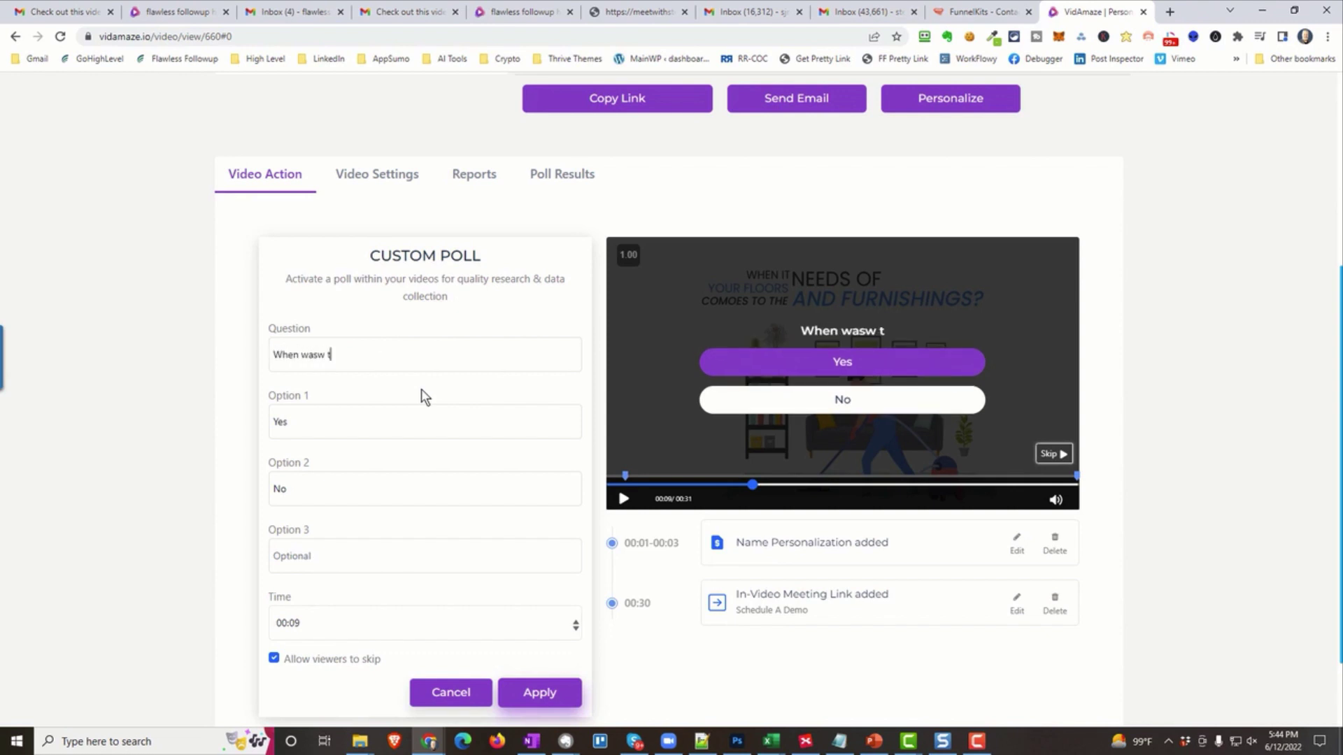
key("BackSpace")
key("BackSpace")
key("BackSpace")
type("the last time you")
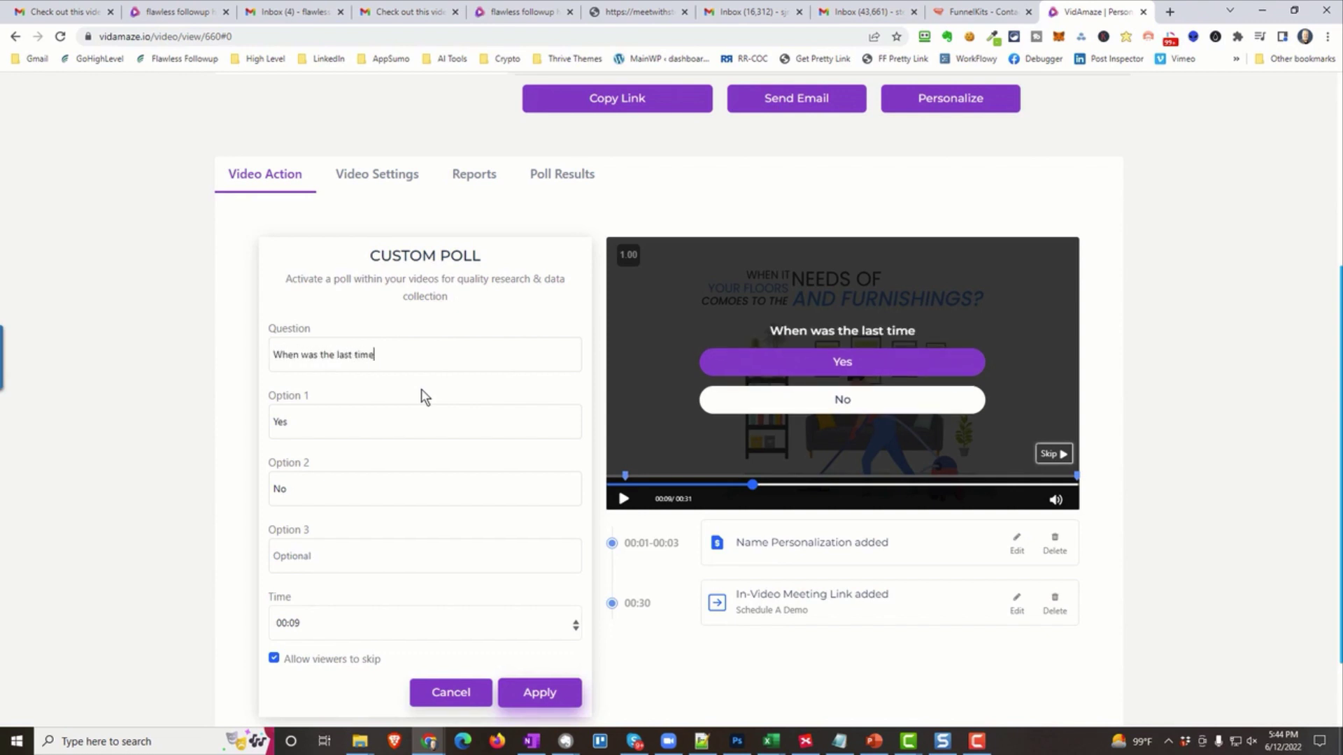
type("aned your ")
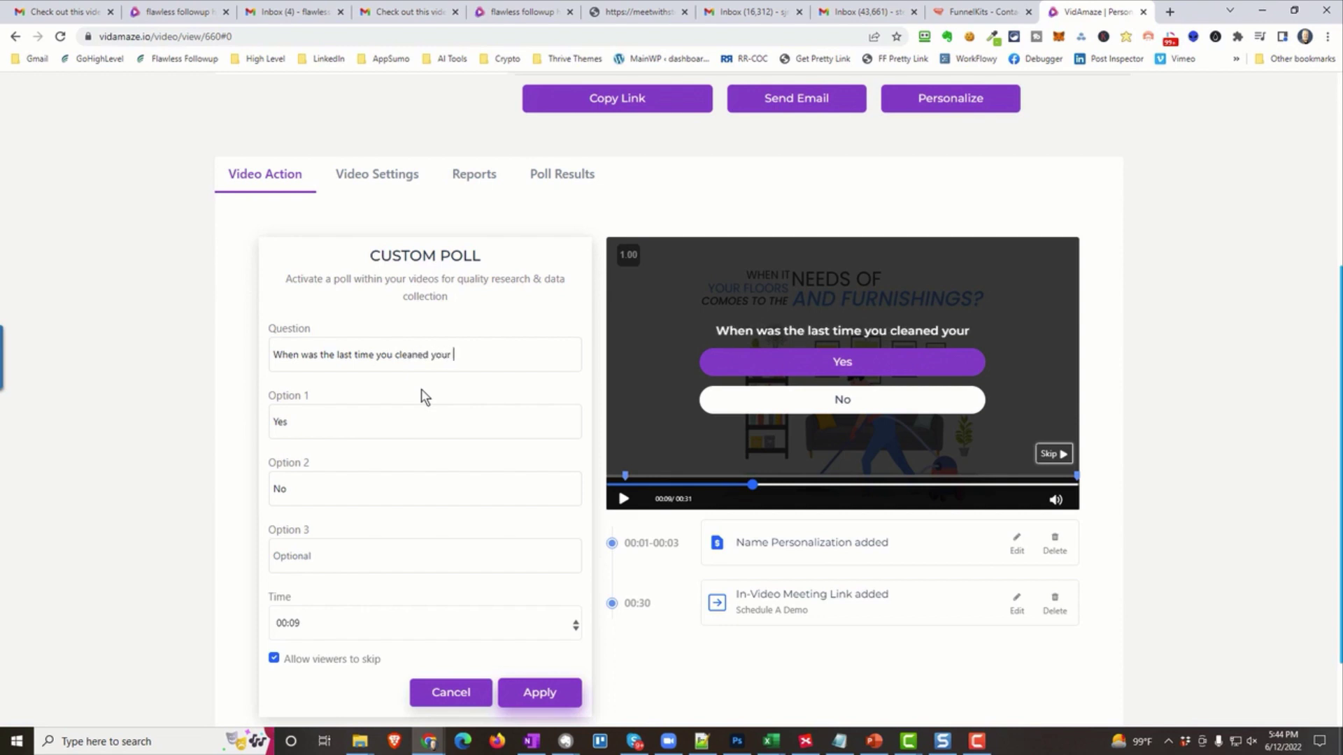
type("carpets")
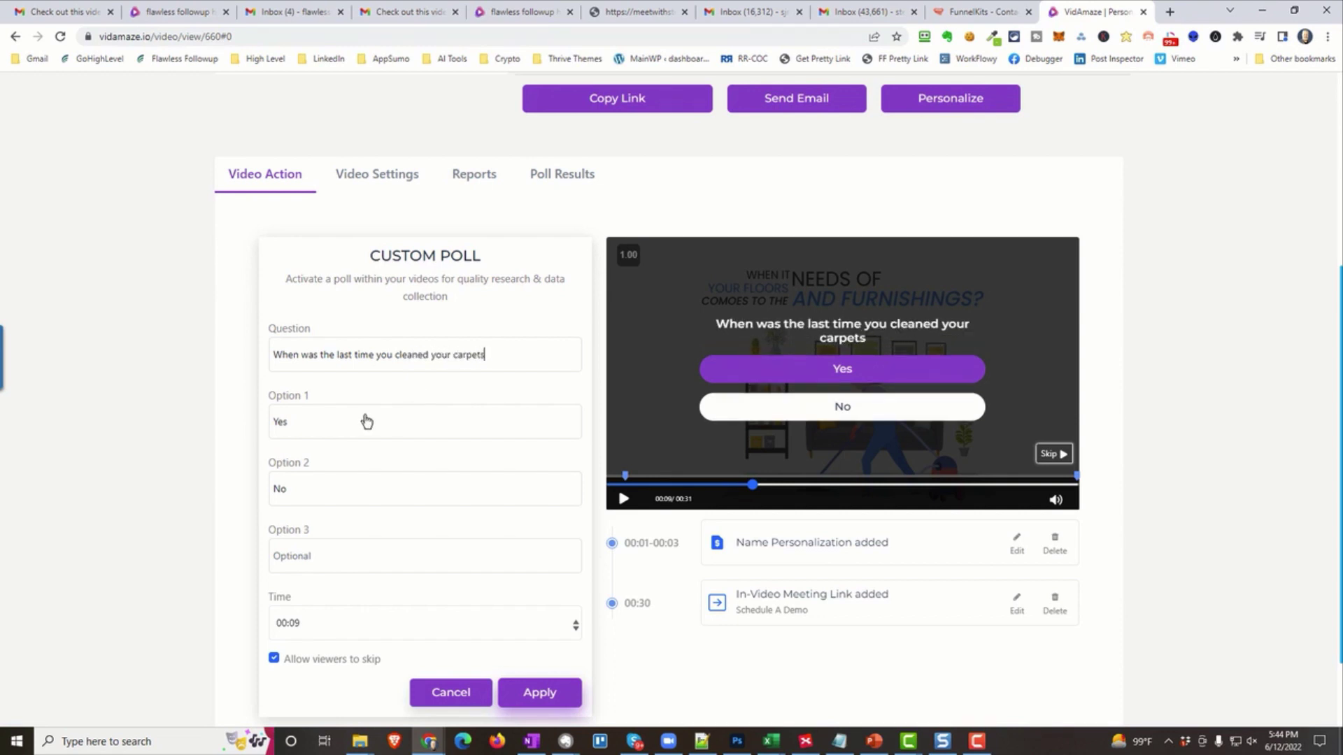
- Set the poll's answer options to "1 year", "6 months" and "yesterday" and apply the poll
double_click(347, 428)
type("1 year")
key("Tab")
type("6 monhts")
key("BackSpace")
key("BackSpace")
key("BackSpace")
type("ths")
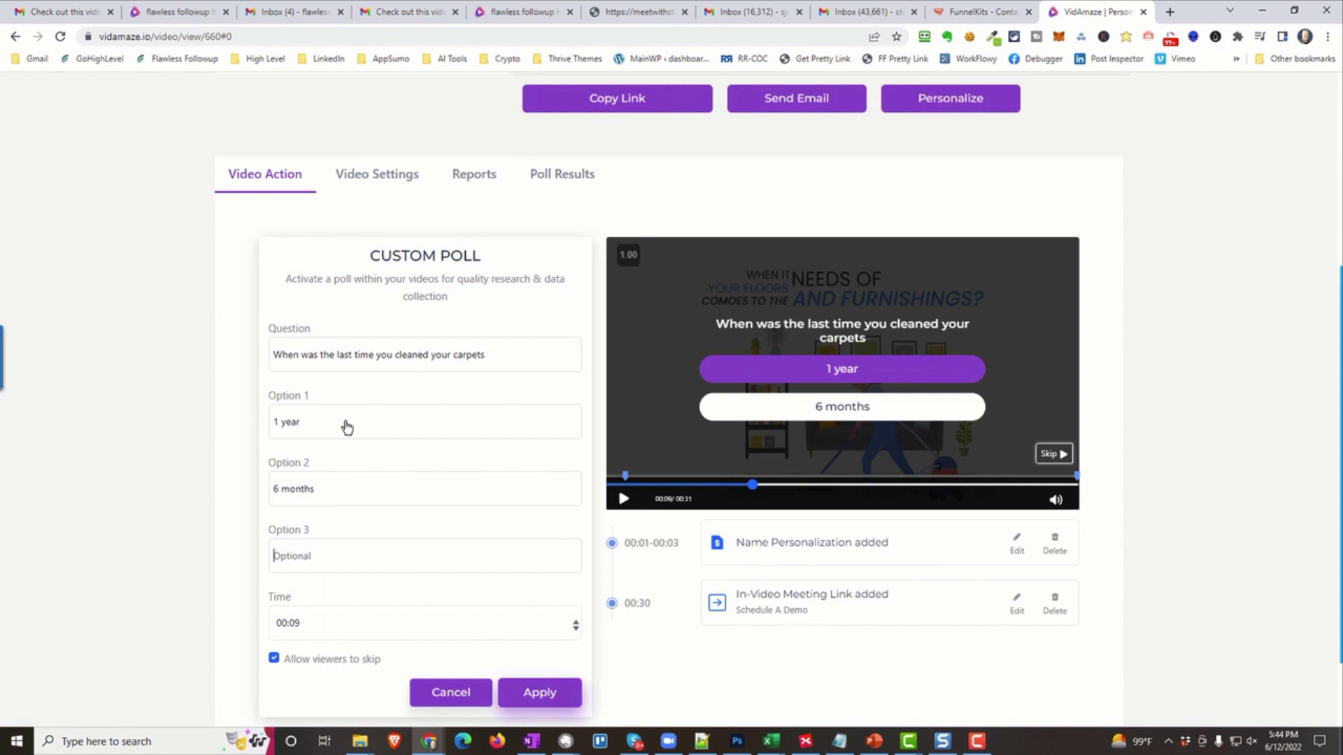
type("yesterday")
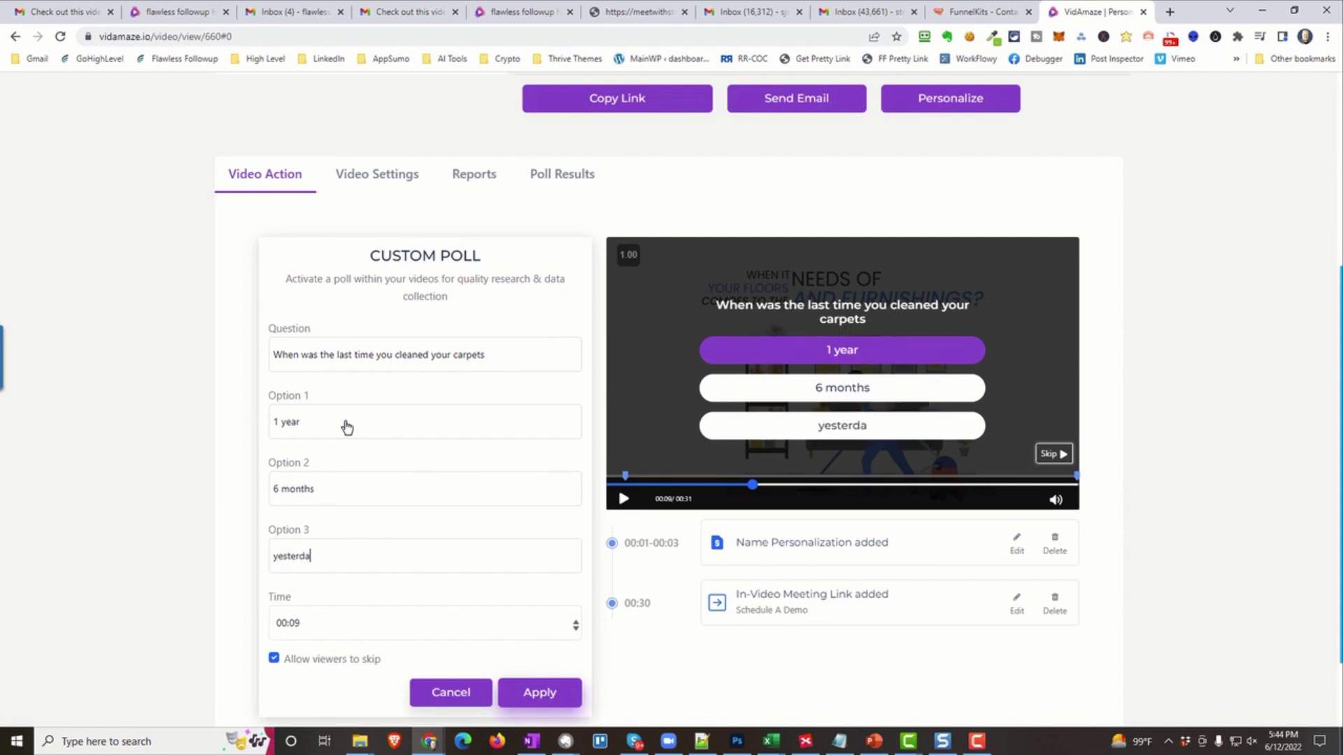
left_click(535, 695)
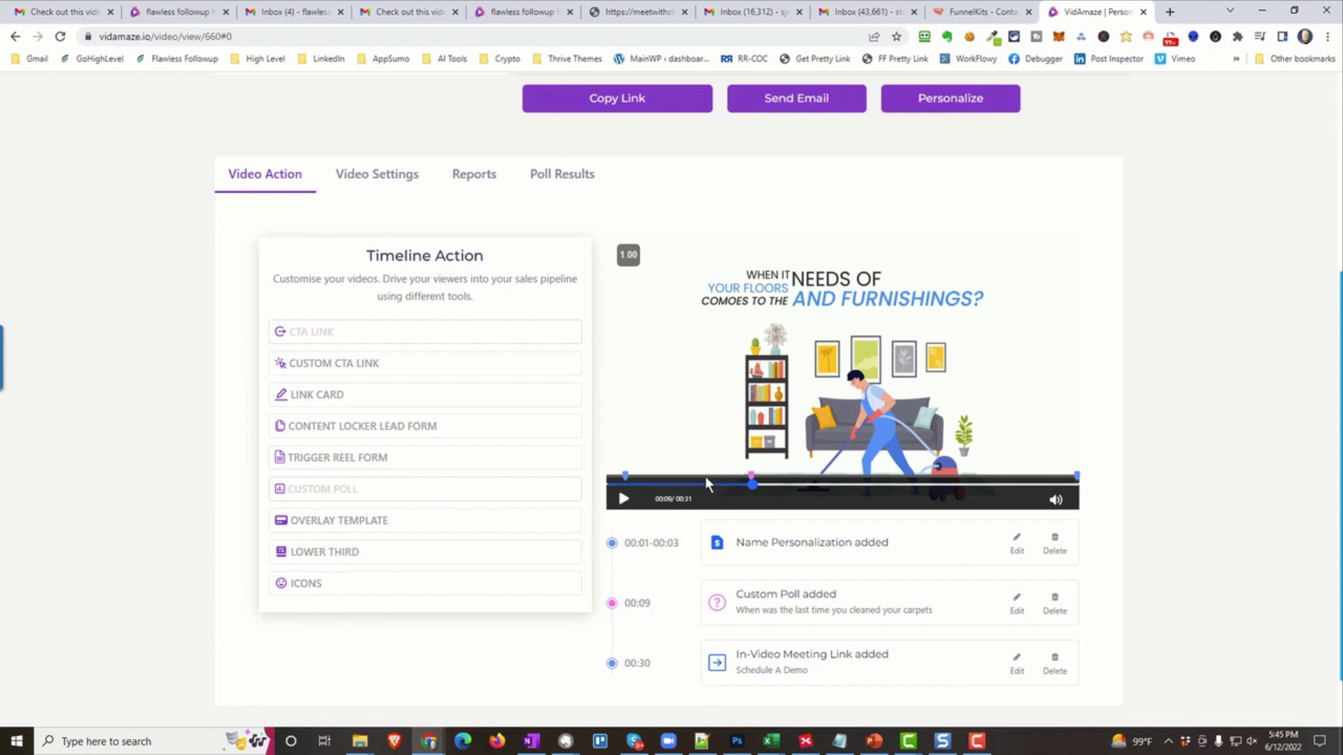
- Add a Template 2 lower third starting at 00:04 with "Austin's Best Carpet Cleaning" as its first text
left_click(679, 484)
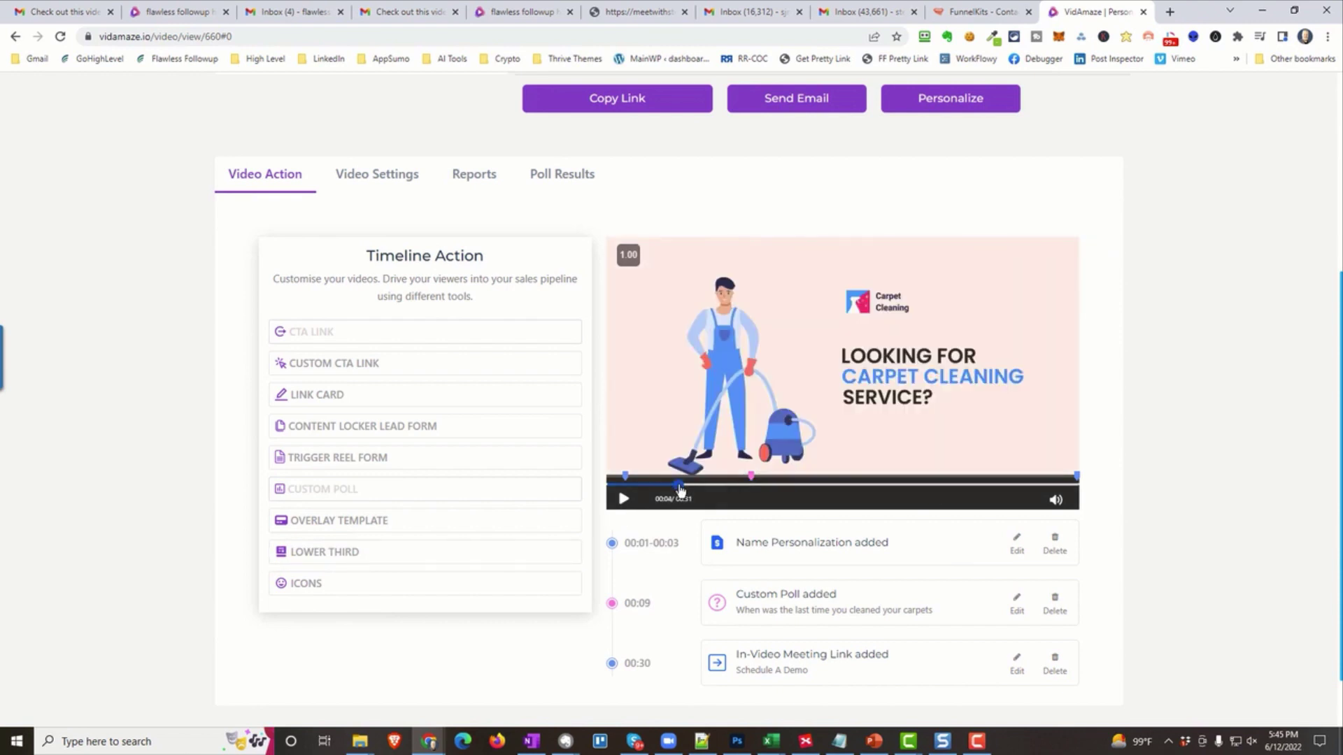
left_click(355, 554)
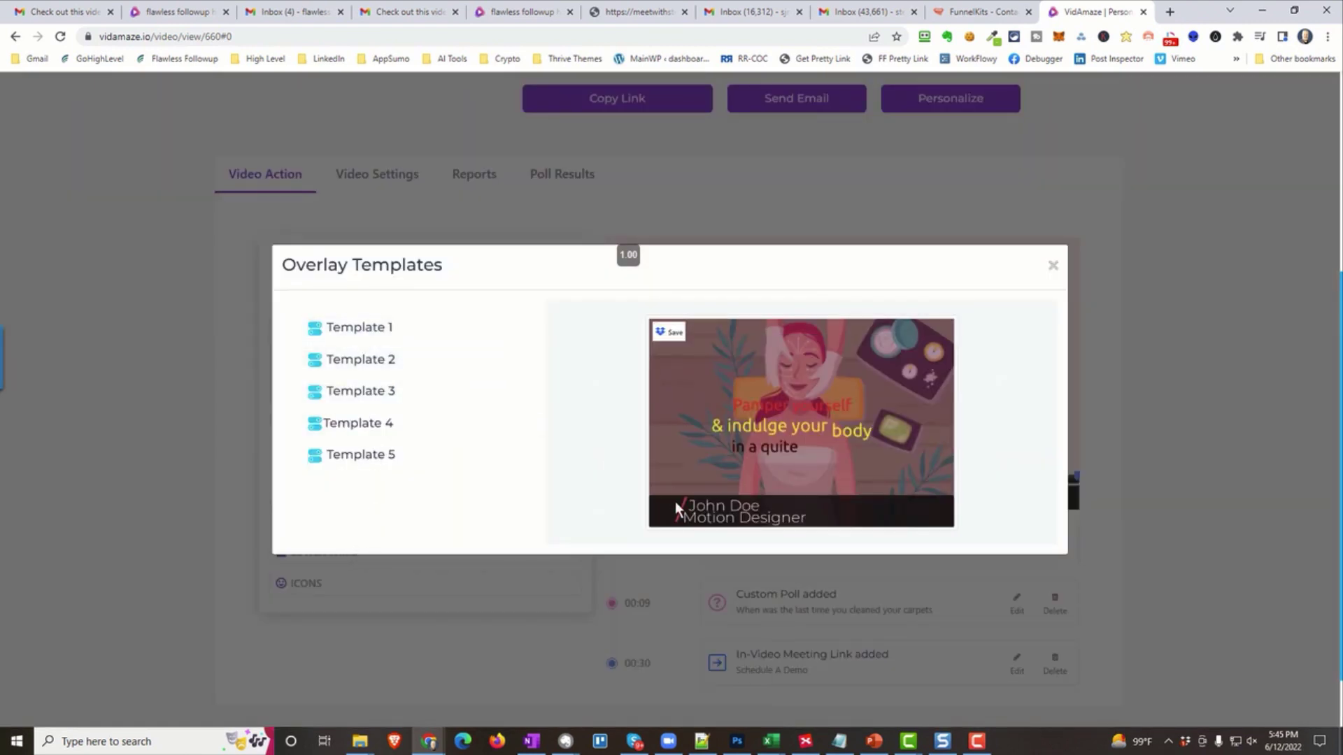
left_click(364, 360)
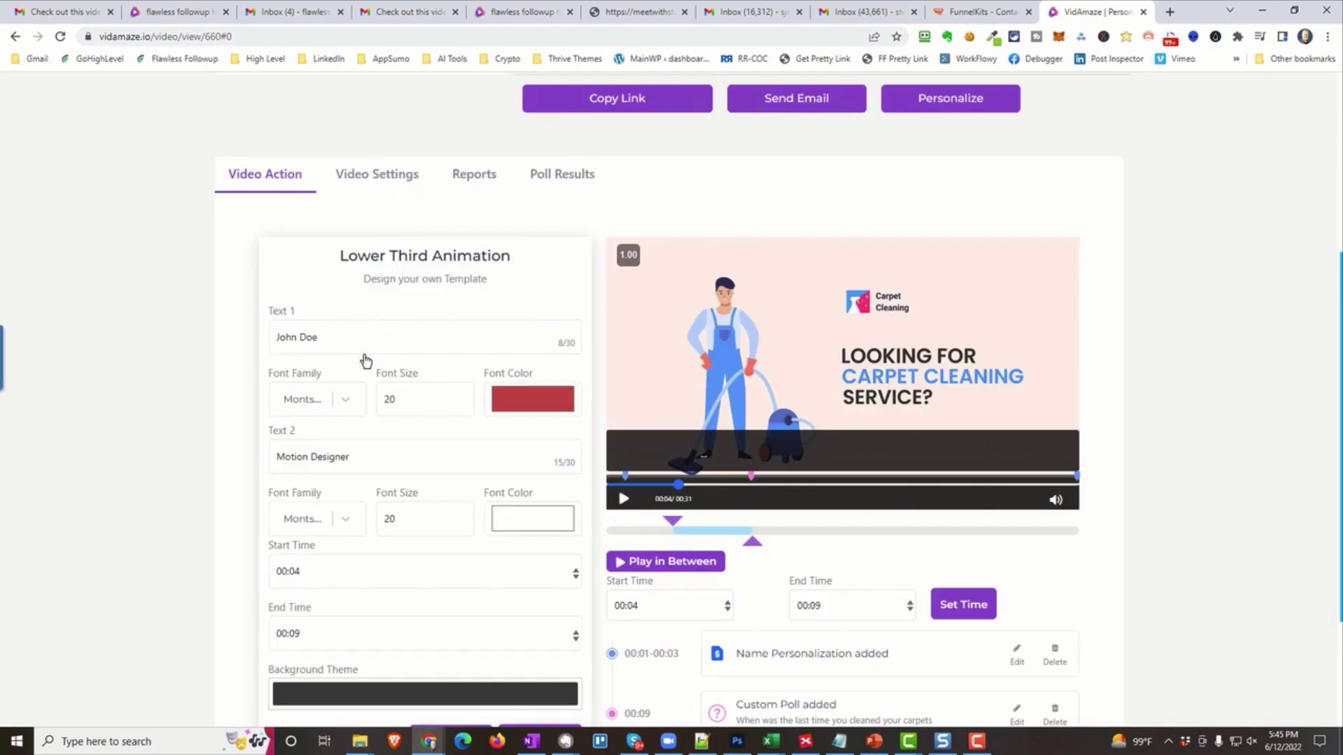
triple_click(351, 342)
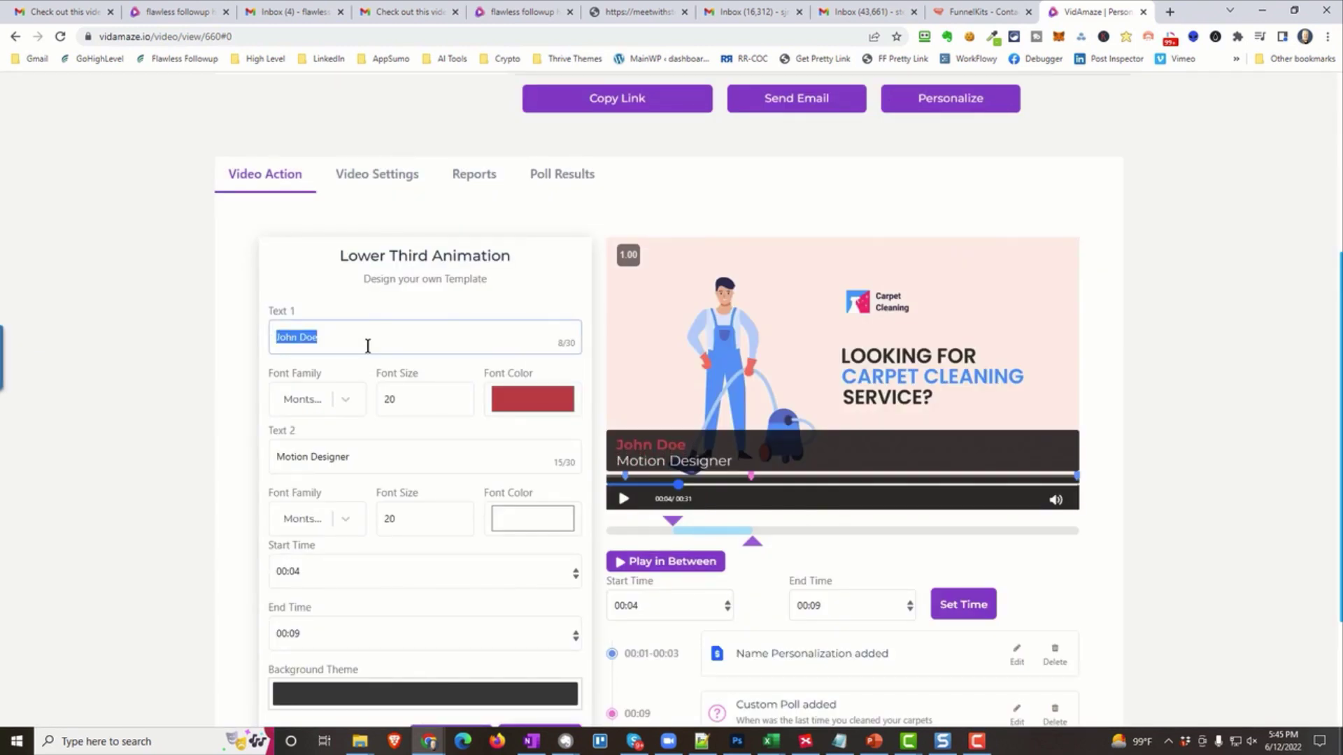
type("Aus")
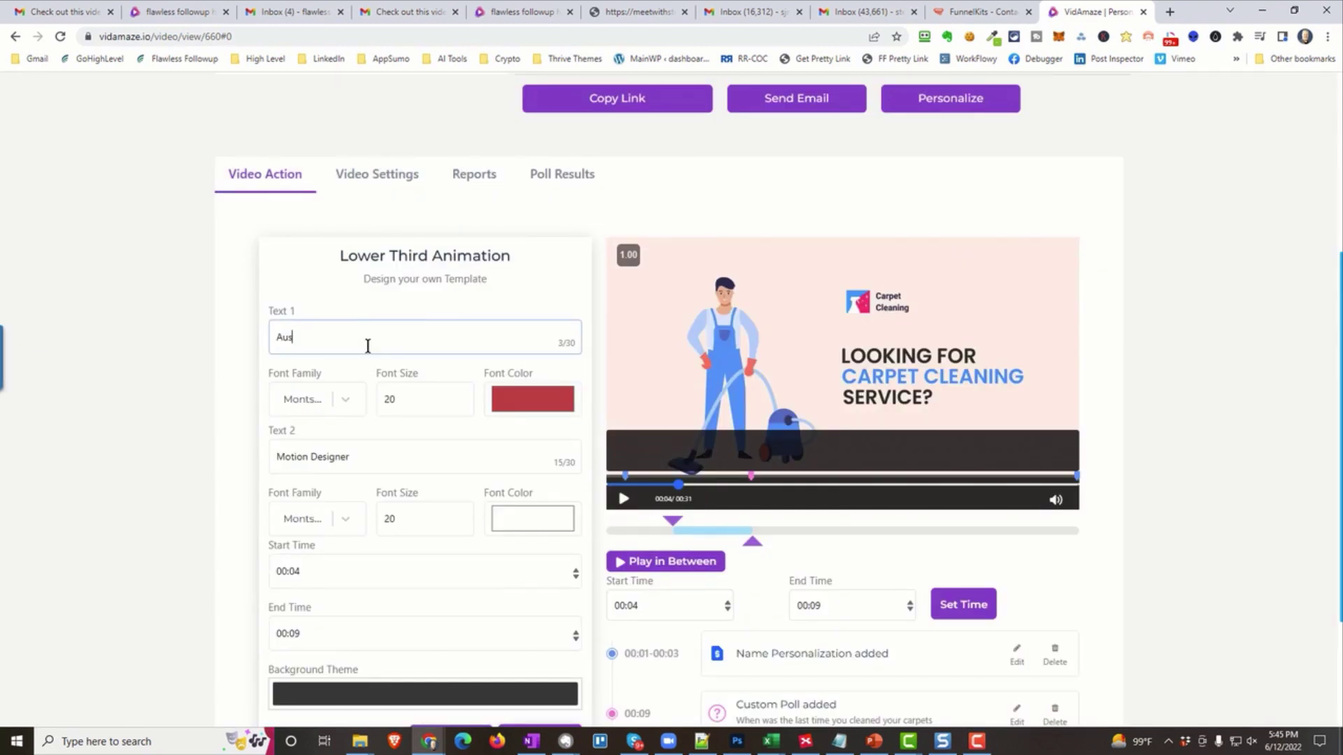
type("tin's Best Car")
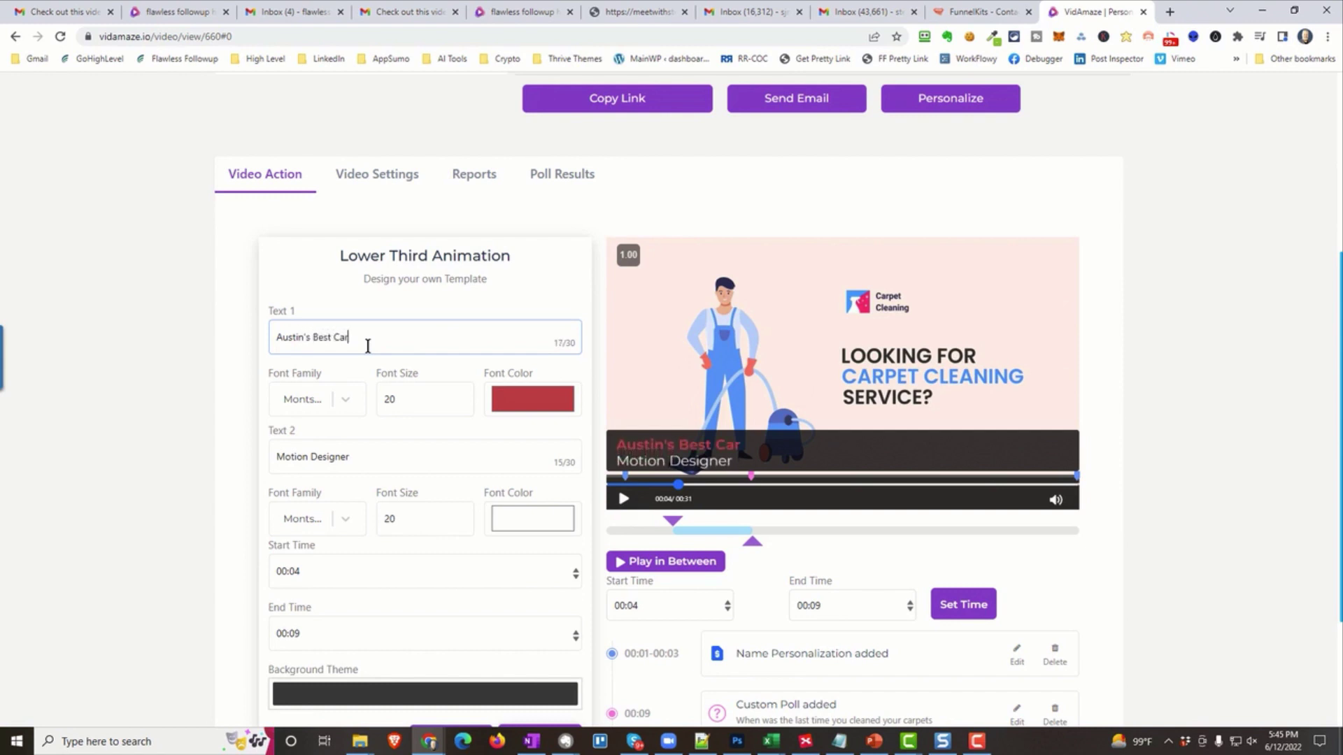
type("pet Cleaning")
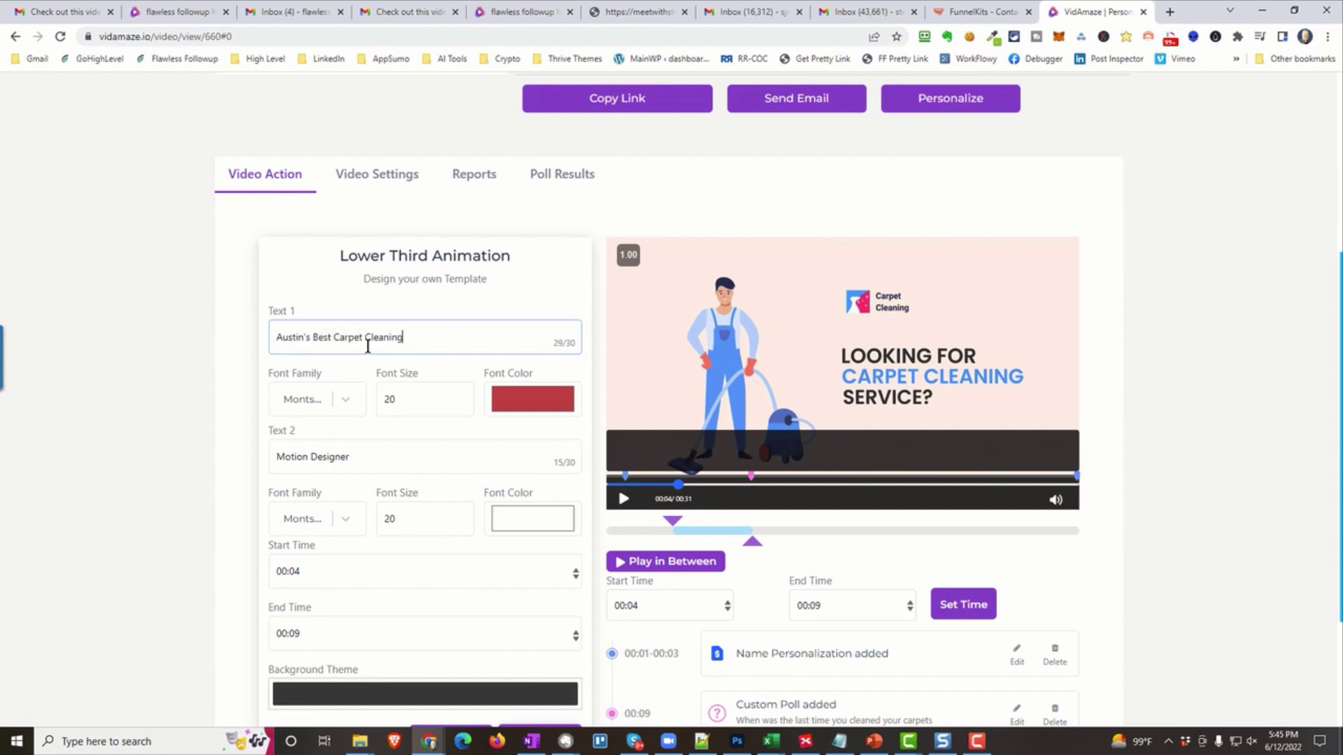
- Set the lower third's second text to "CarpetCleaning.com" and its end time to 00:06
triple_click(321, 460)
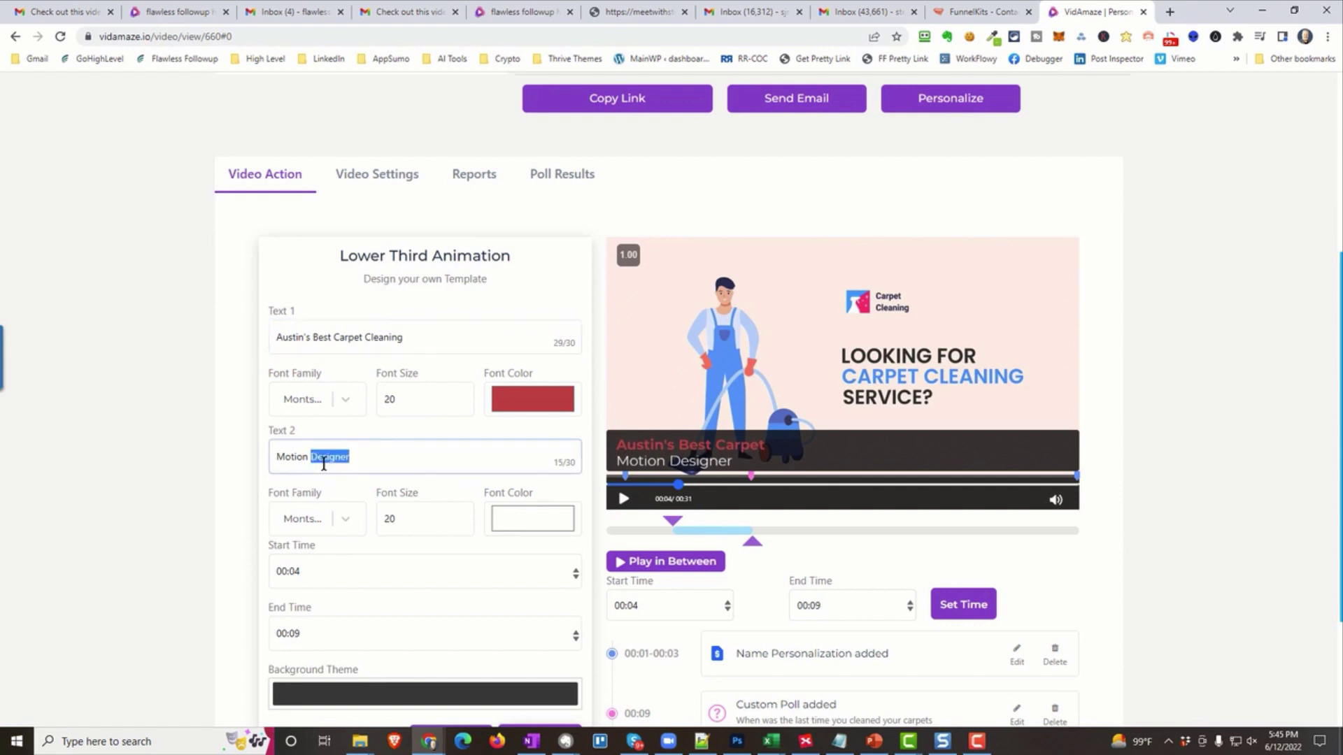
type("Carpet")
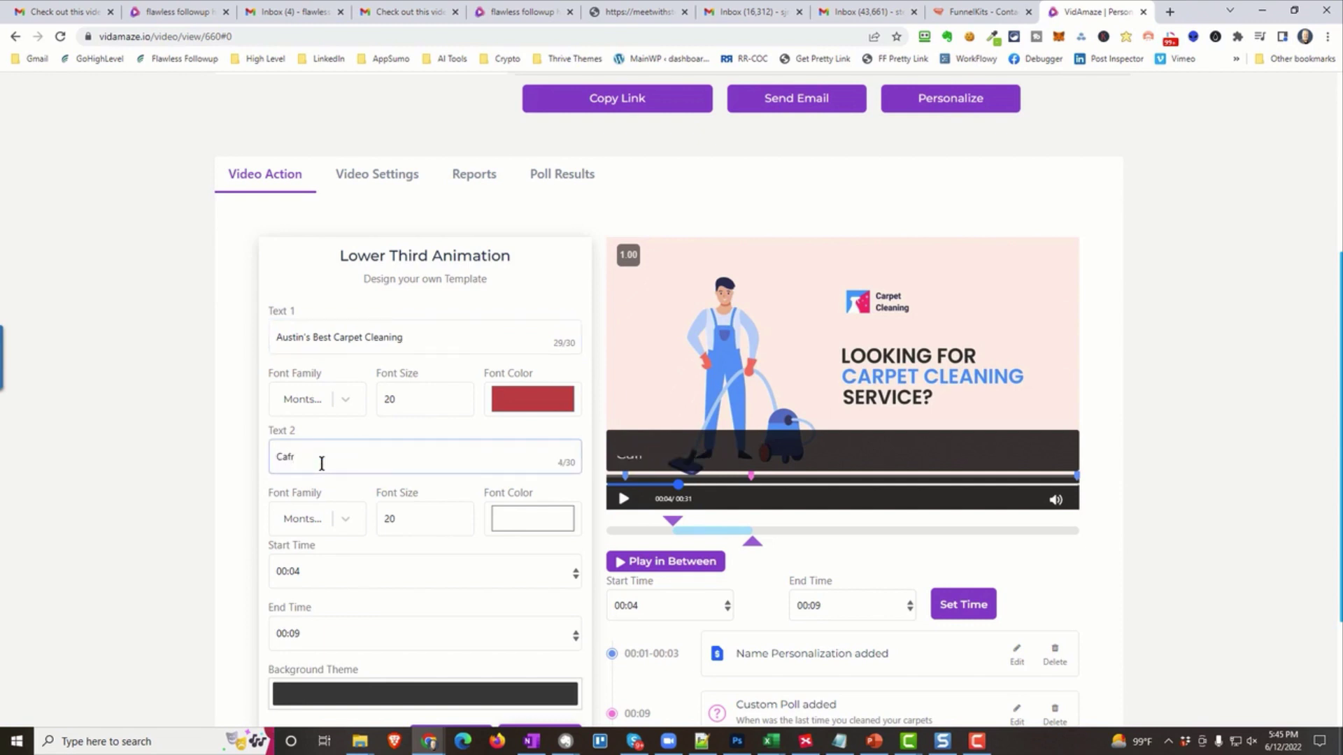
type("Cleaning.com")
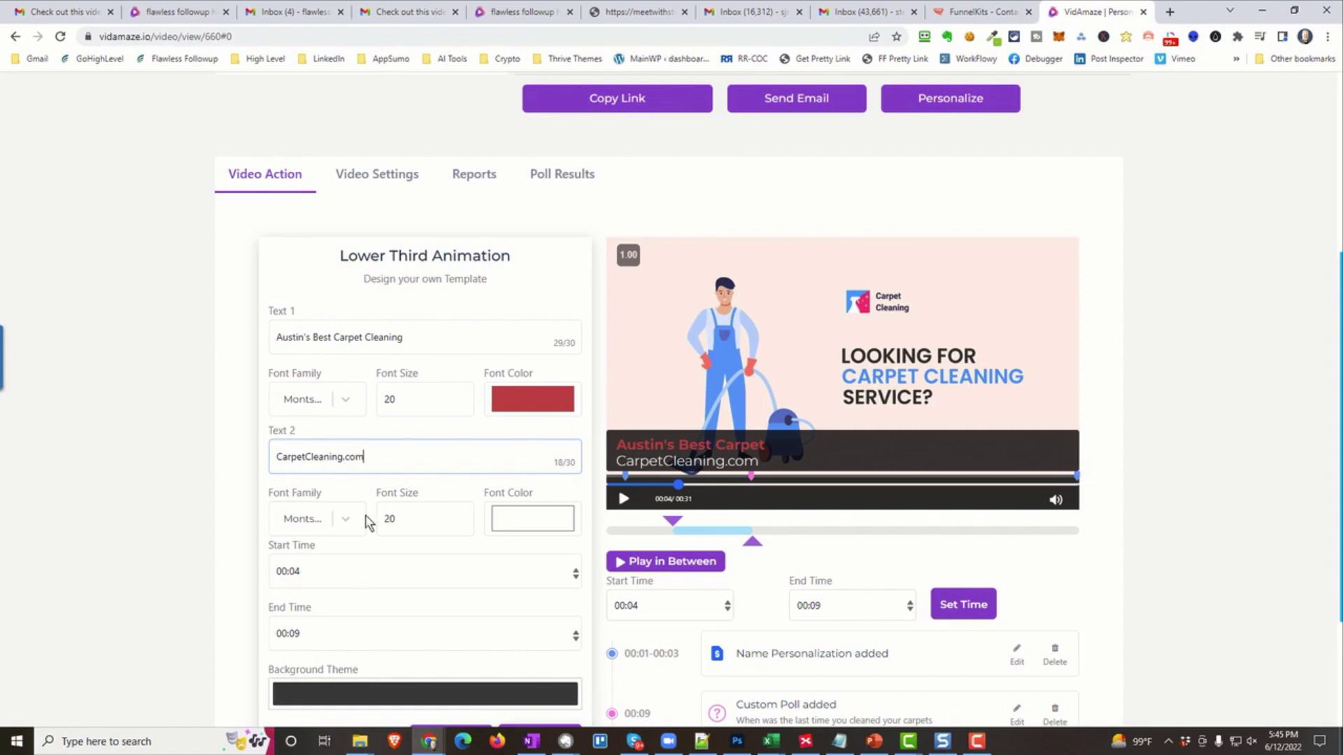
left_click(576, 639)
left_click(576, 638)
left_click(575, 639)
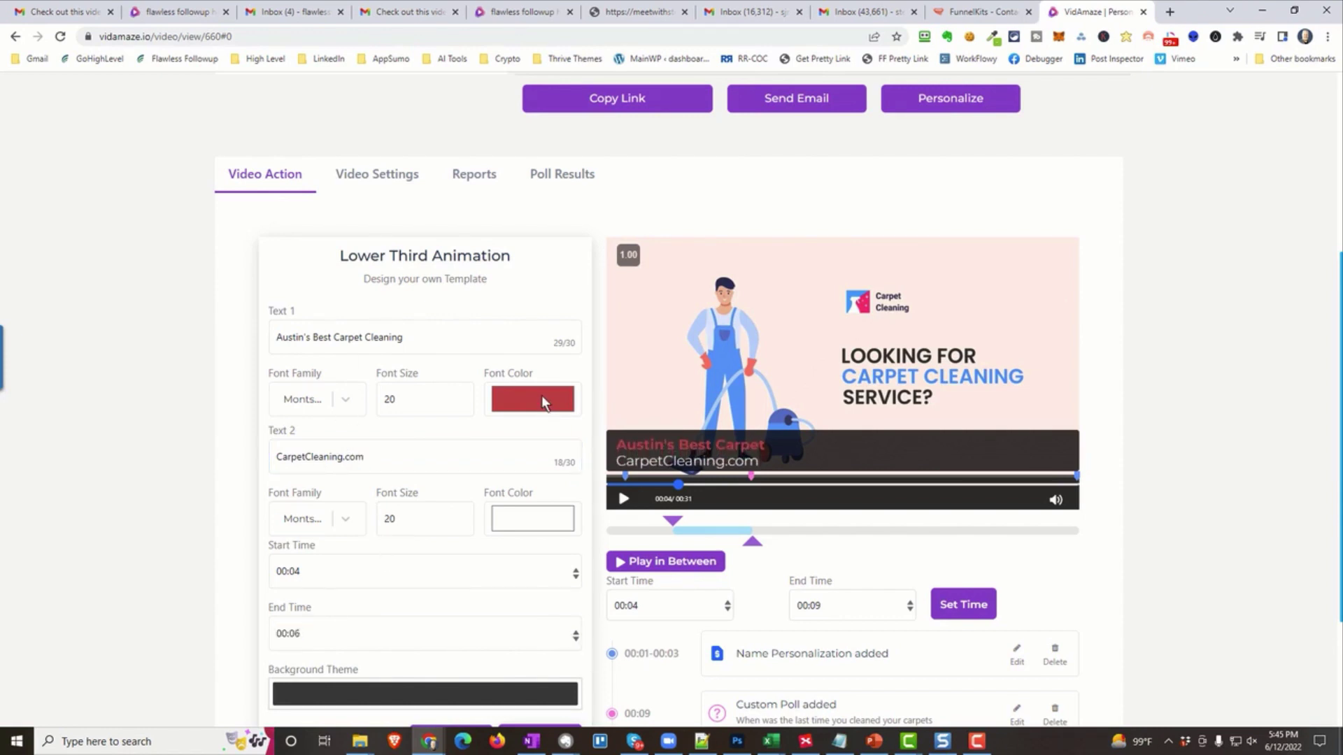
- Recolor the lower third's first text line with a blue sampled from the video image
left_click(542, 398)
left_click(500, 531)
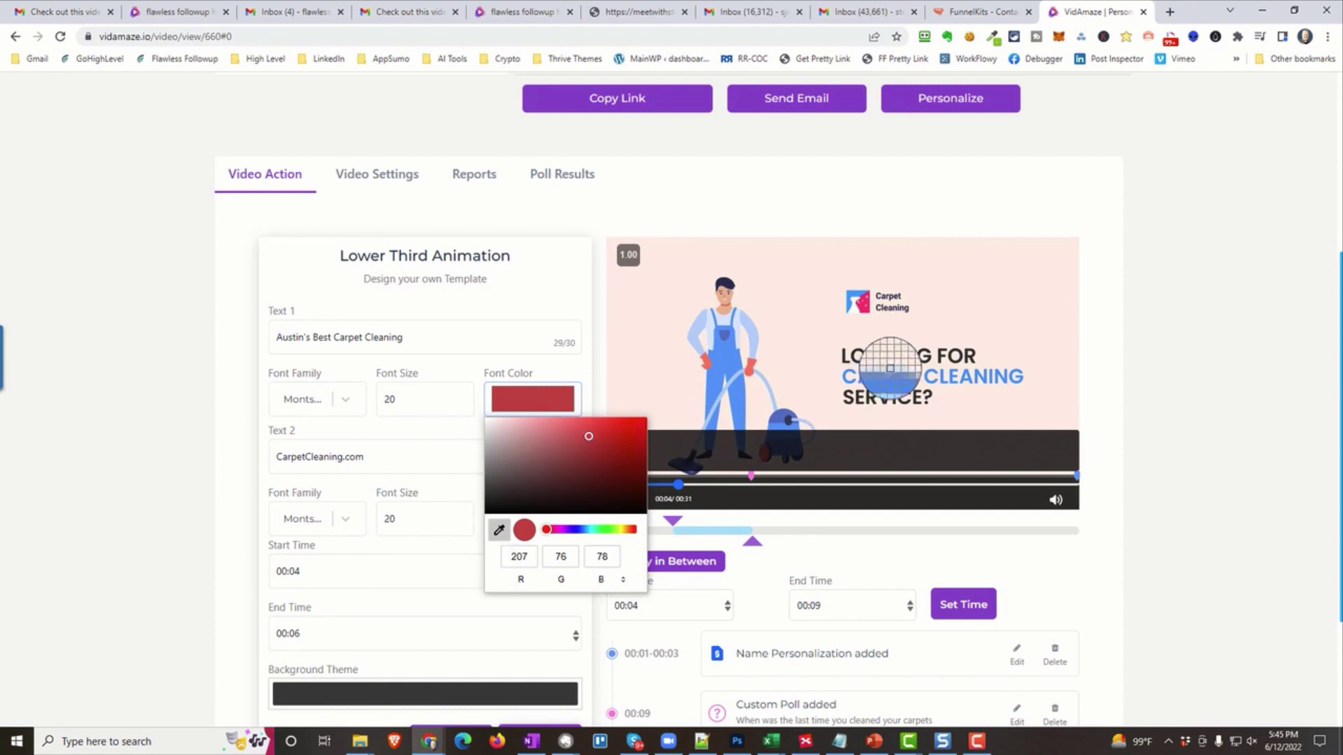
left_click(755, 363)
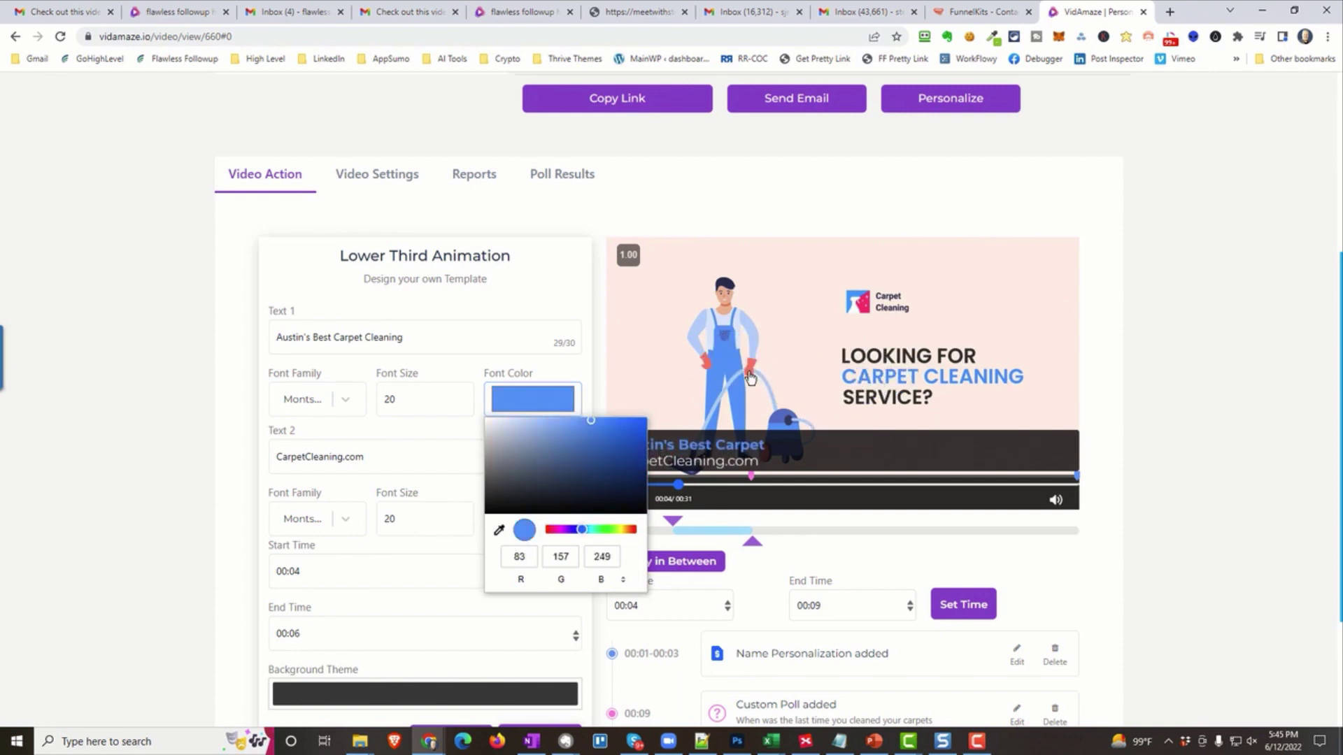
left_click(151, 561)
- Set the lower third's background theme to the red preset color and apply the animation
scroll(217, 399, "down", 1)
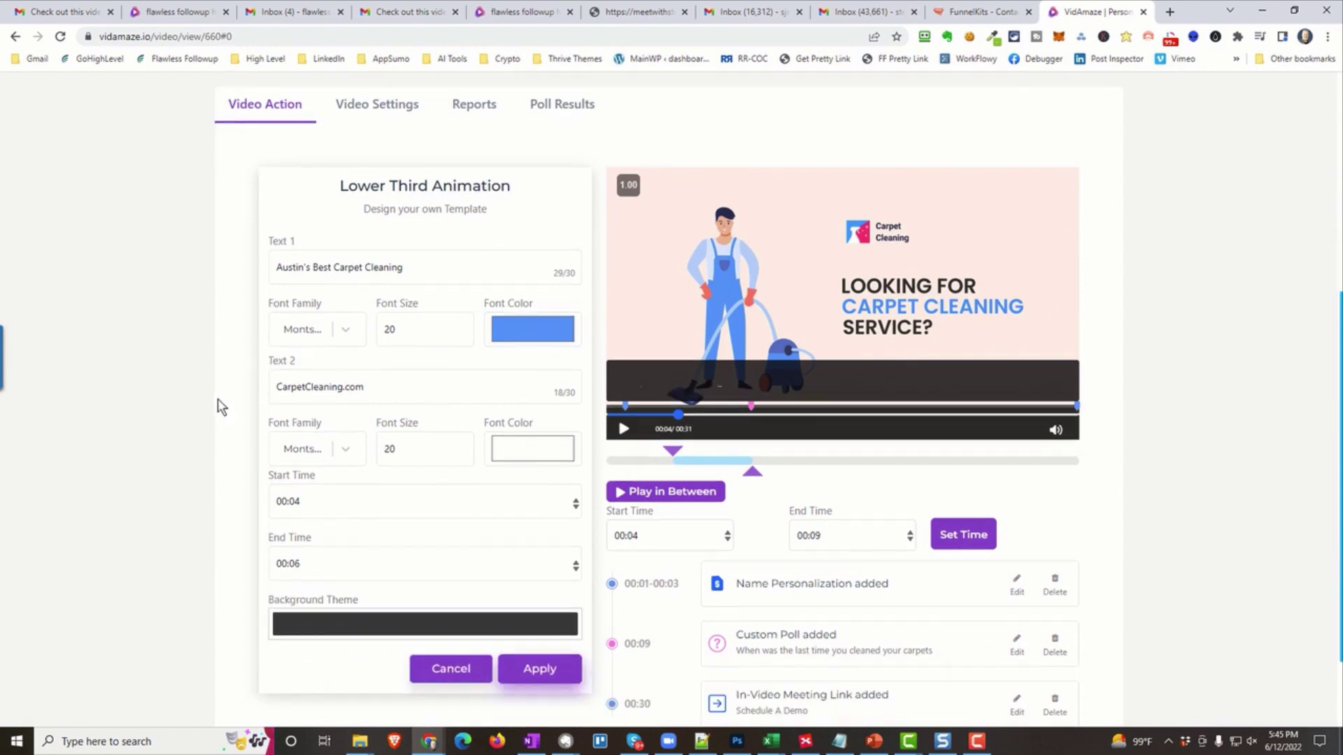
left_click(376, 633)
scroll(162, 479, "down", 2)
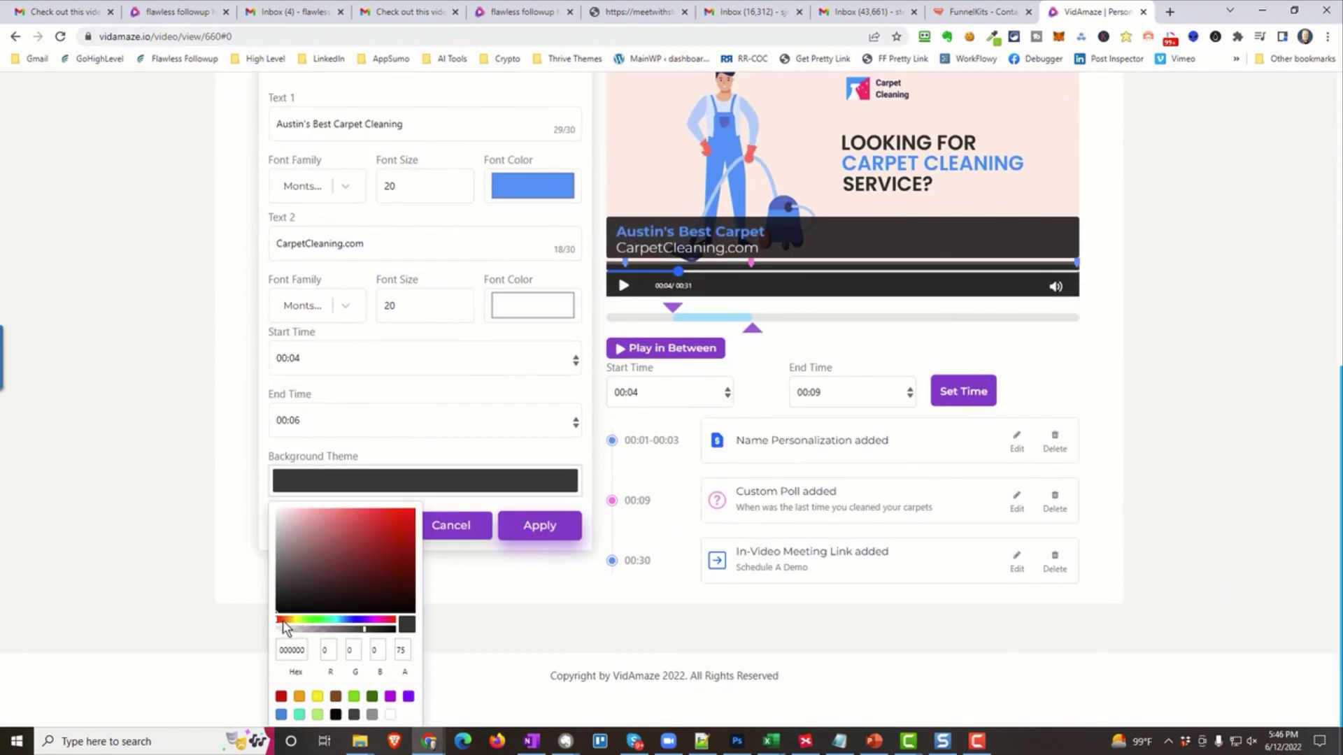
left_click(283, 621)
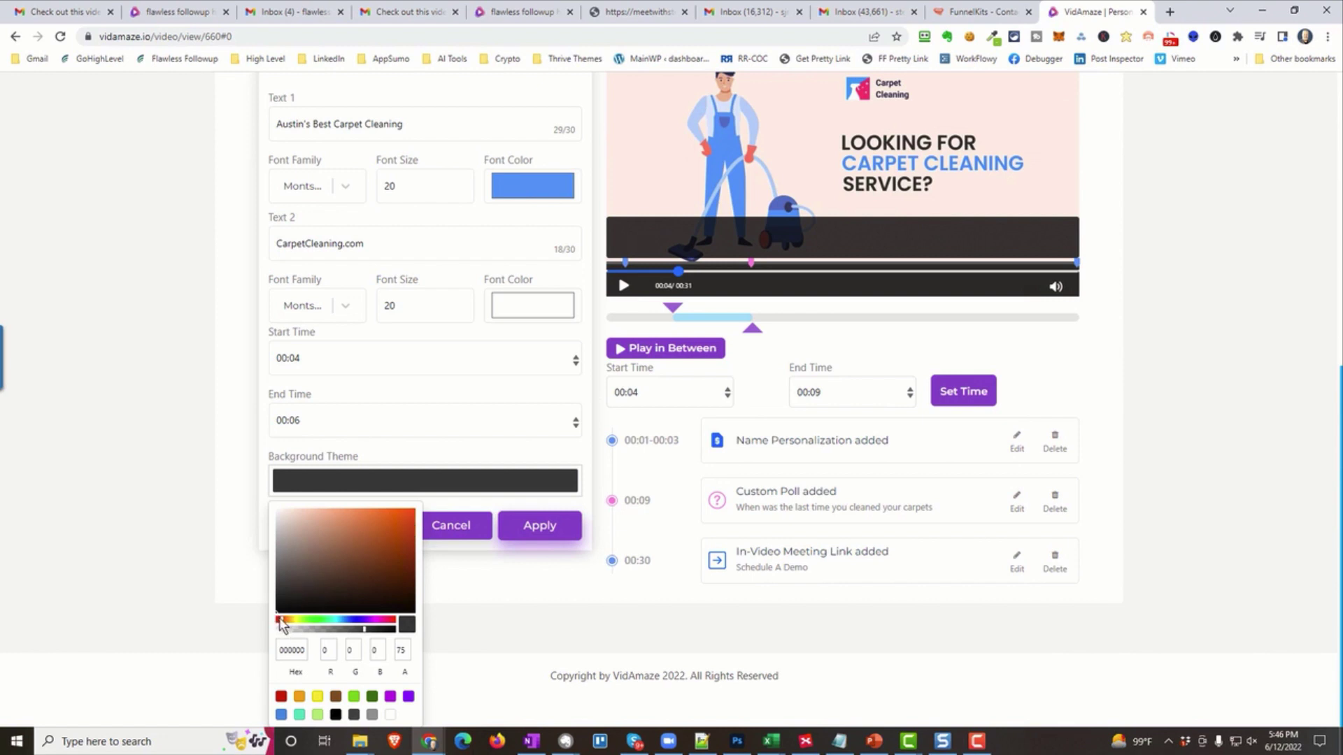
left_click(280, 696)
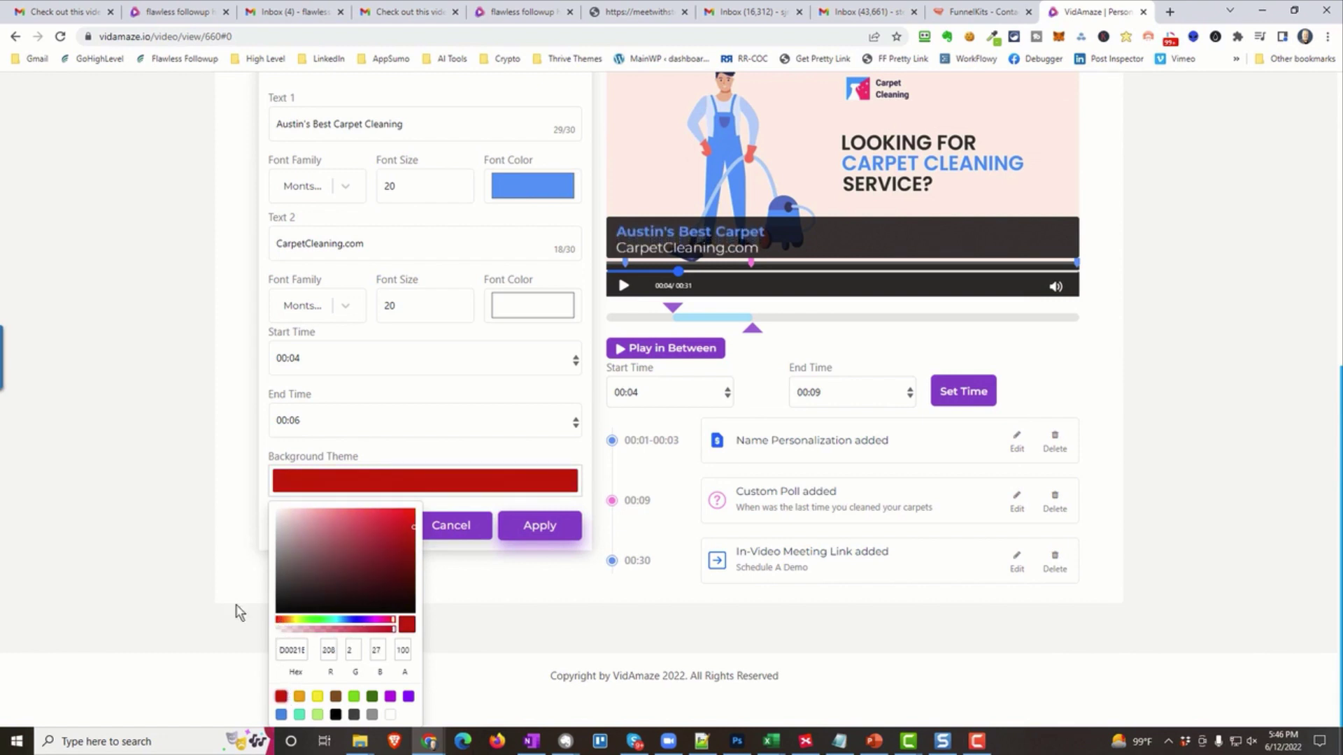
left_click(439, 593)
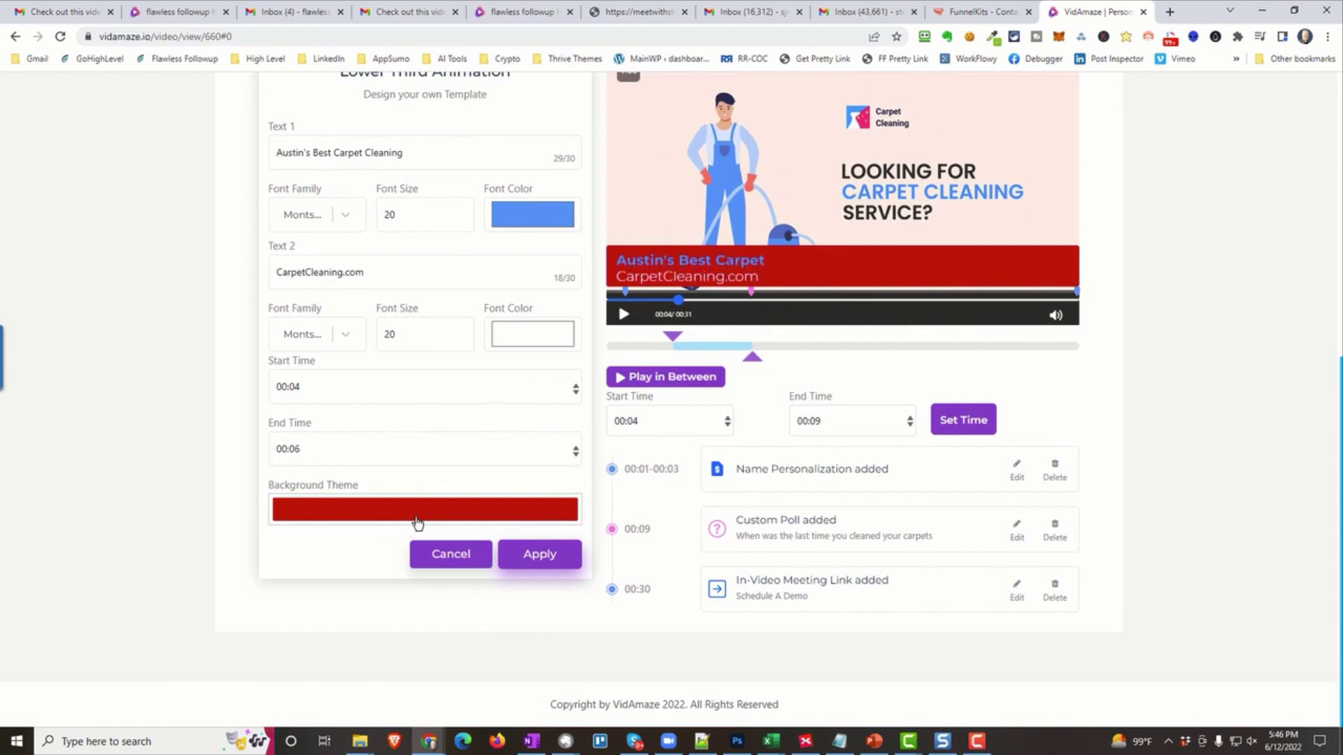
left_click(538, 555)
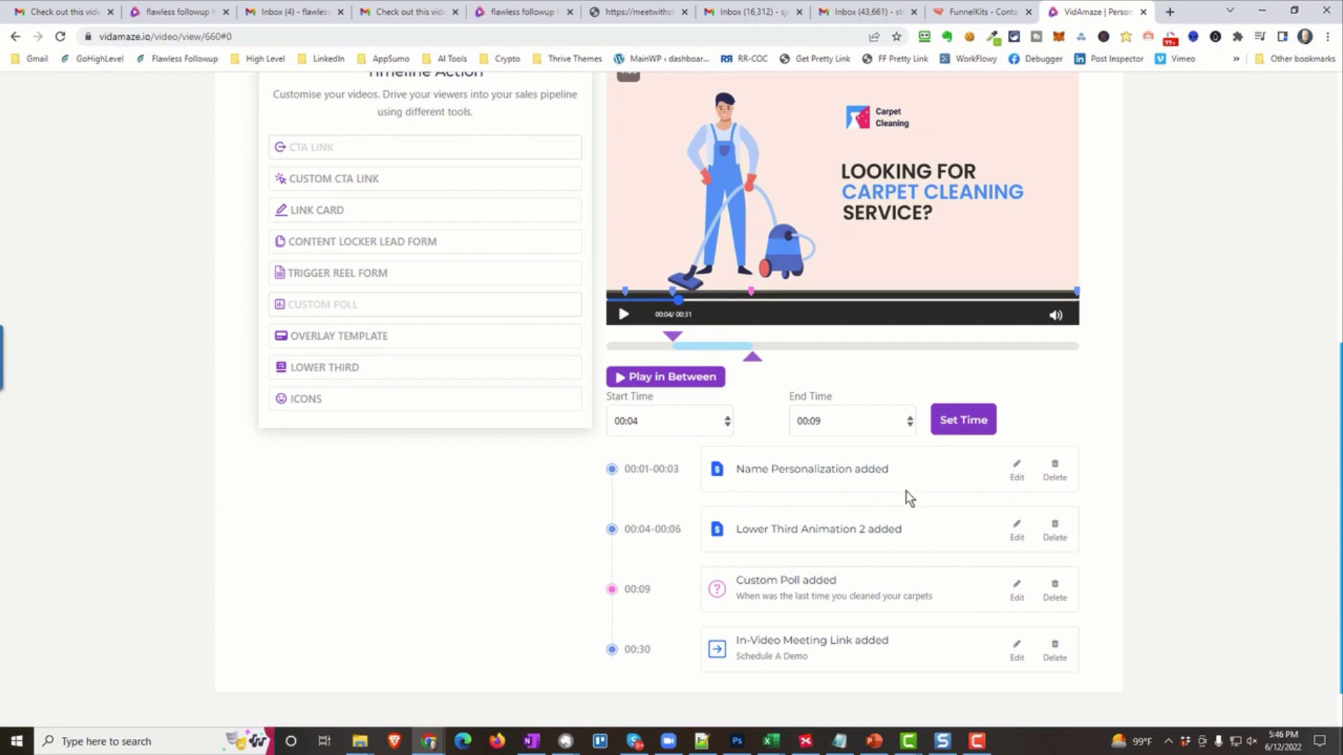
- Open the video's sales page for editing and look over the landing page layout
scroll(913, 496, "up", 6)
scroll(917, 495, "up", 1)
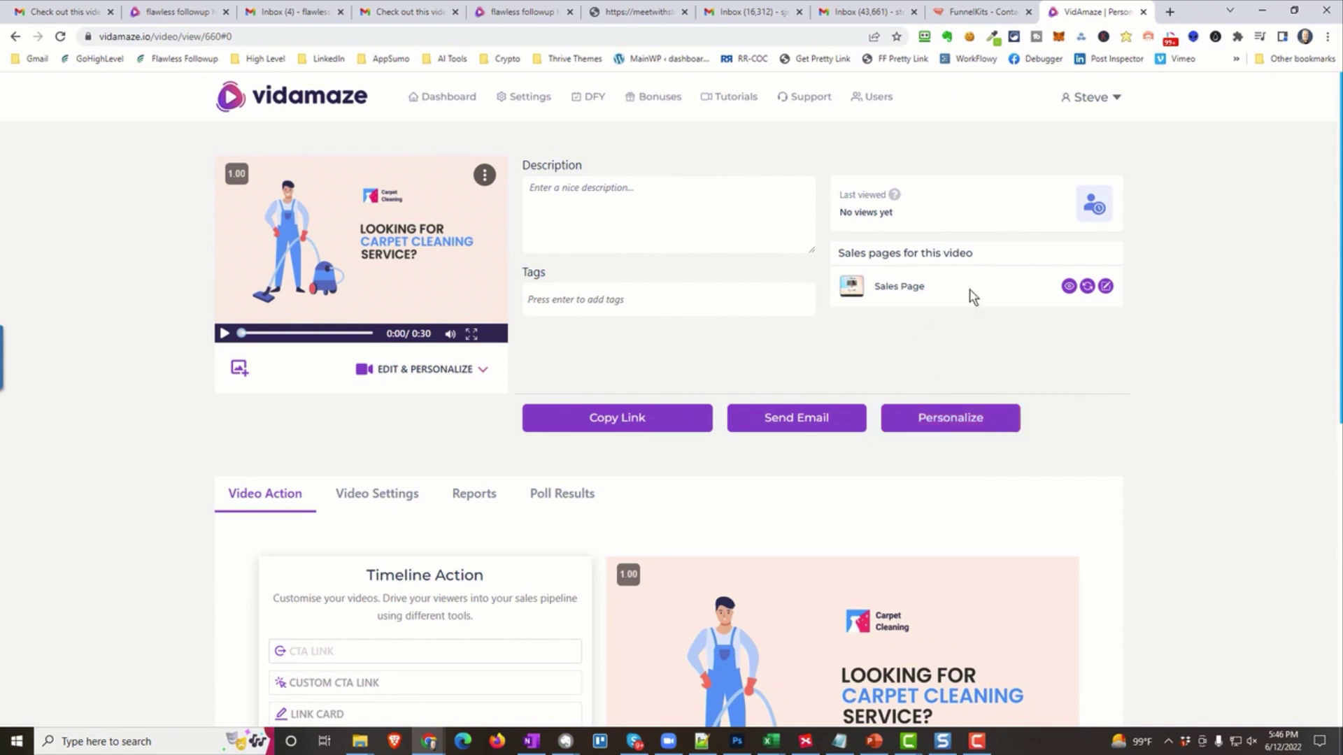
left_click(1106, 287)
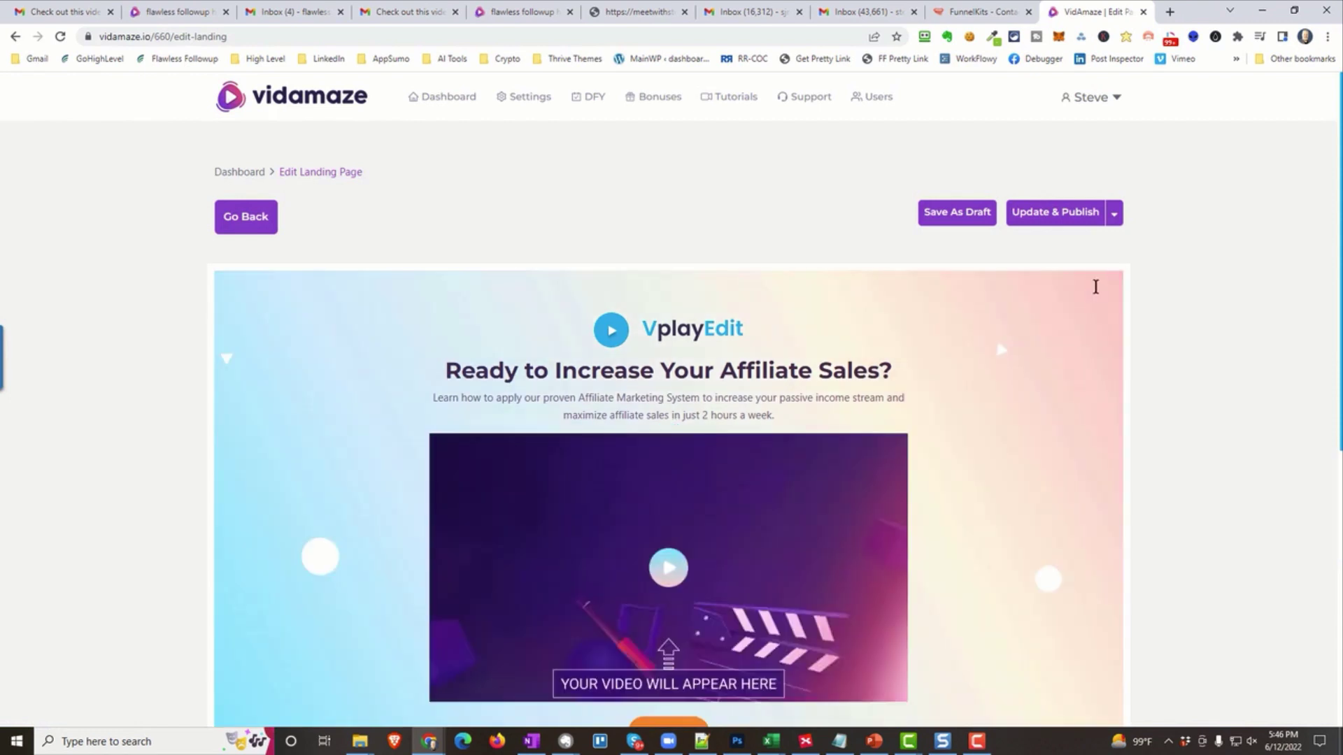
scroll(747, 453, "down", 3)
scroll(747, 453, "up", 2)
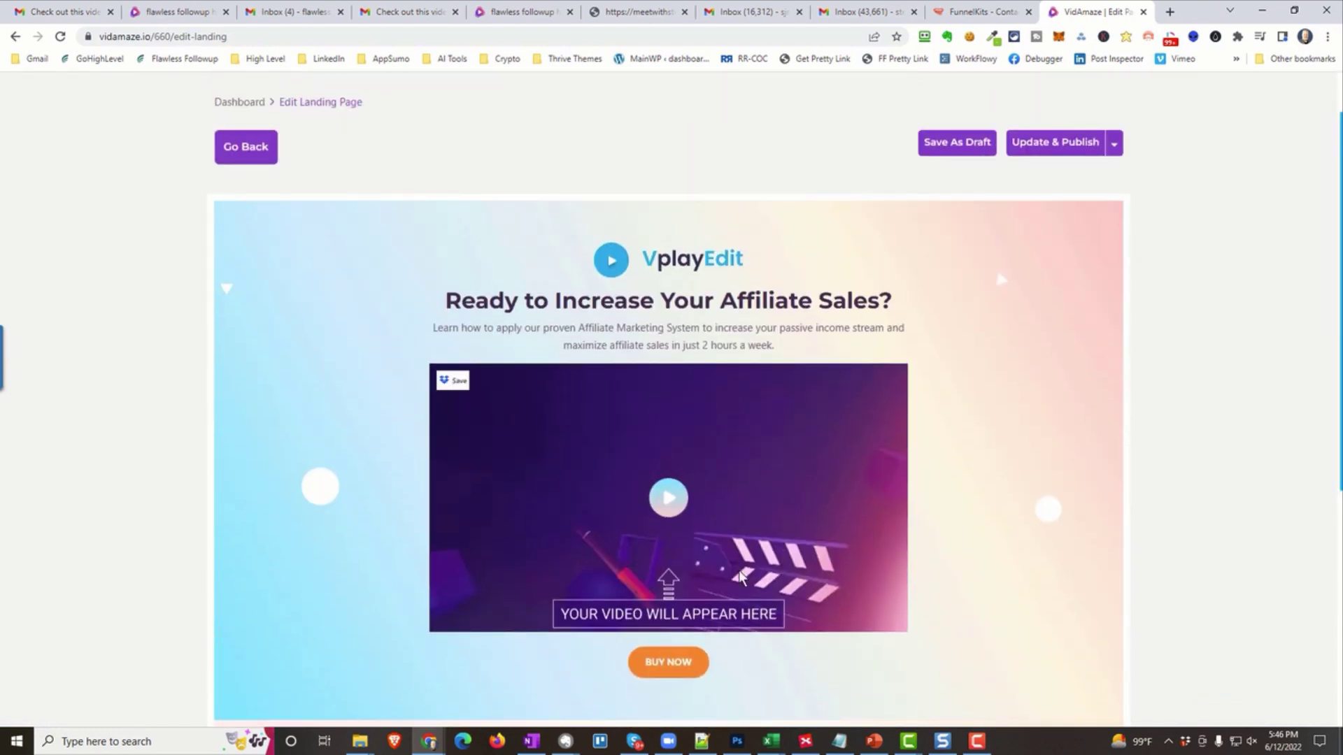
- Select the landing page's VplayEdit logo and look over the editable sections down to the footer
left_click(656, 258)
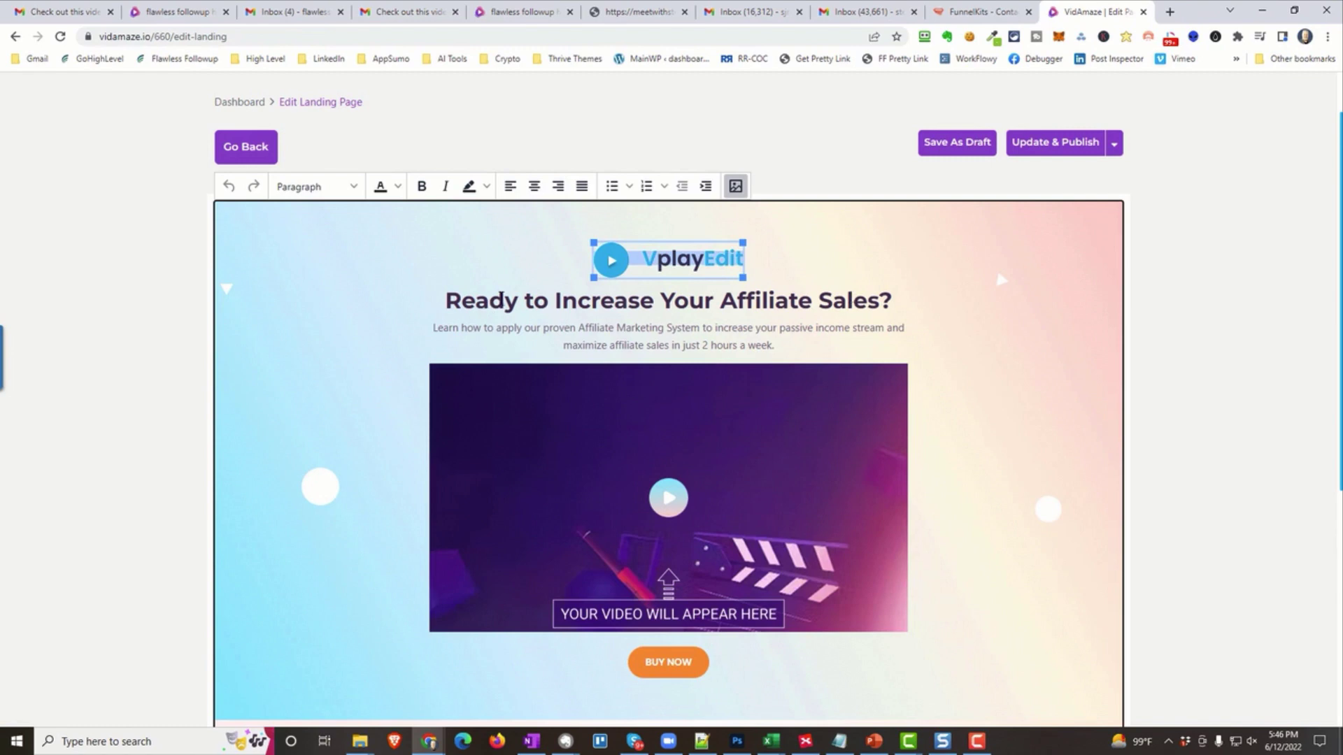
scroll(636, 504, "down", 6)
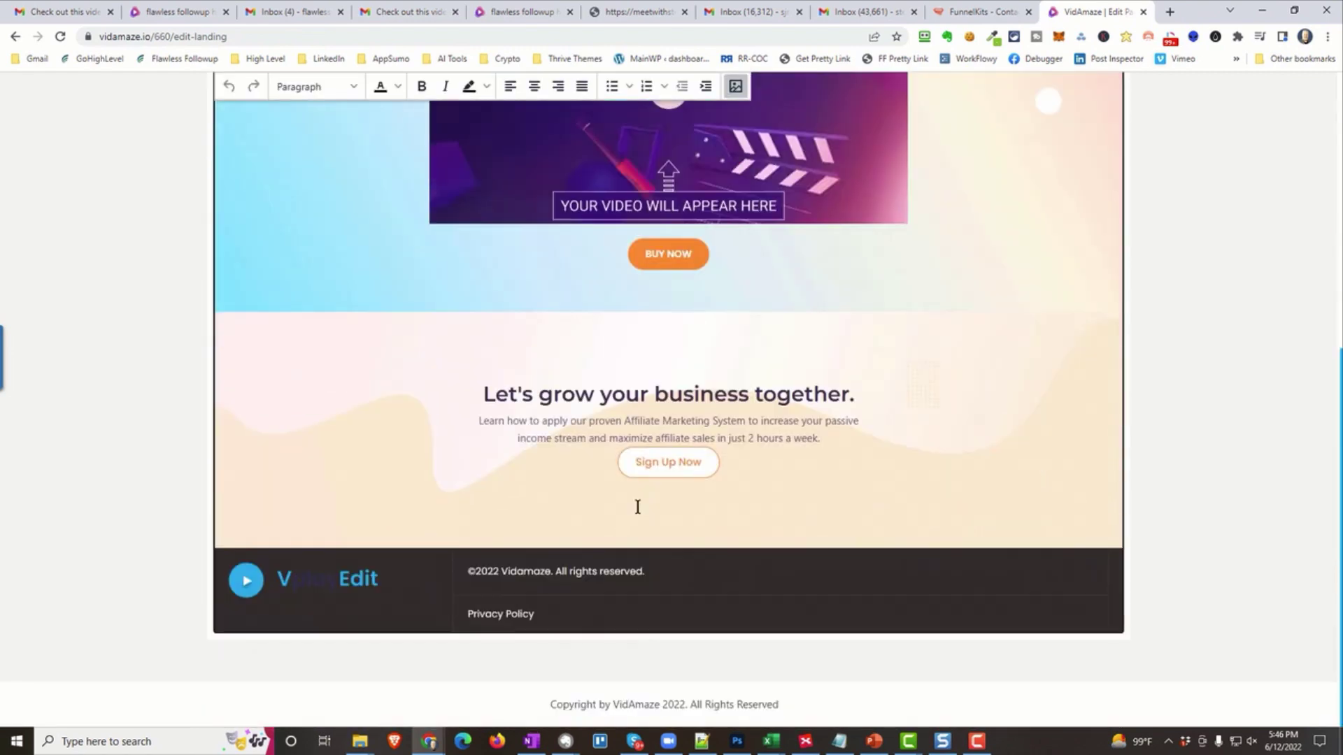
scroll(638, 508, "up", 4)
scroll(637, 508, "up", 3)
- Preview the sales page, skip the carpet cleaning poll in its video, and return to the landing page editor
left_click(1056, 210)
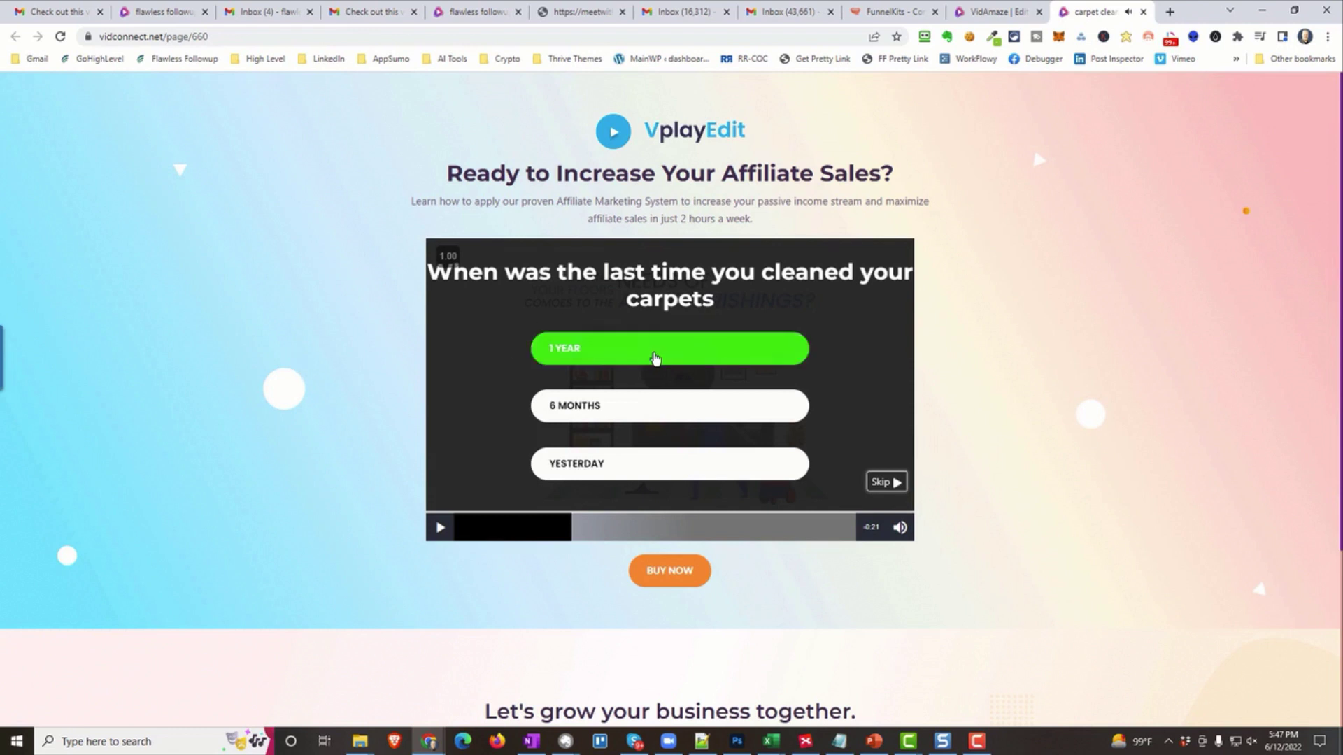
left_click(883, 484)
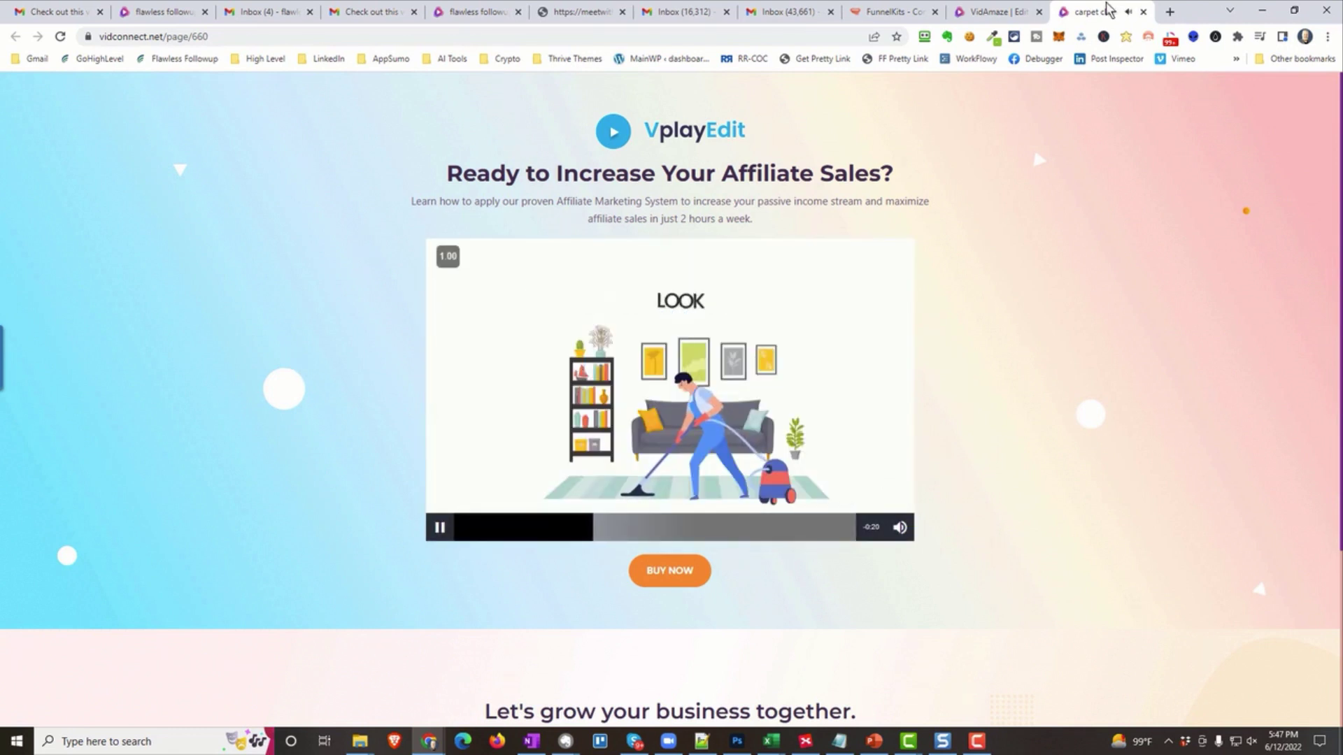
left_click(1027, 14)
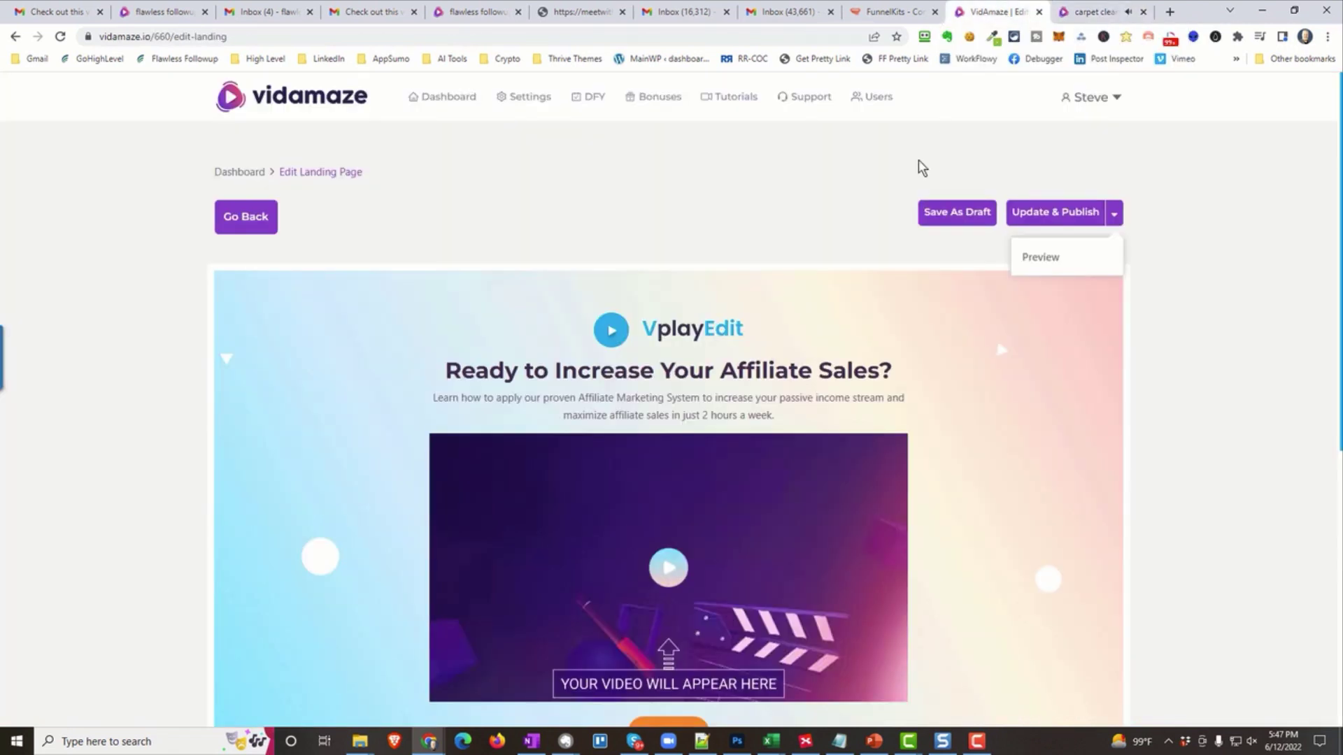
scroll(896, 304, "down", 4)
scroll(890, 312, "up", 4)
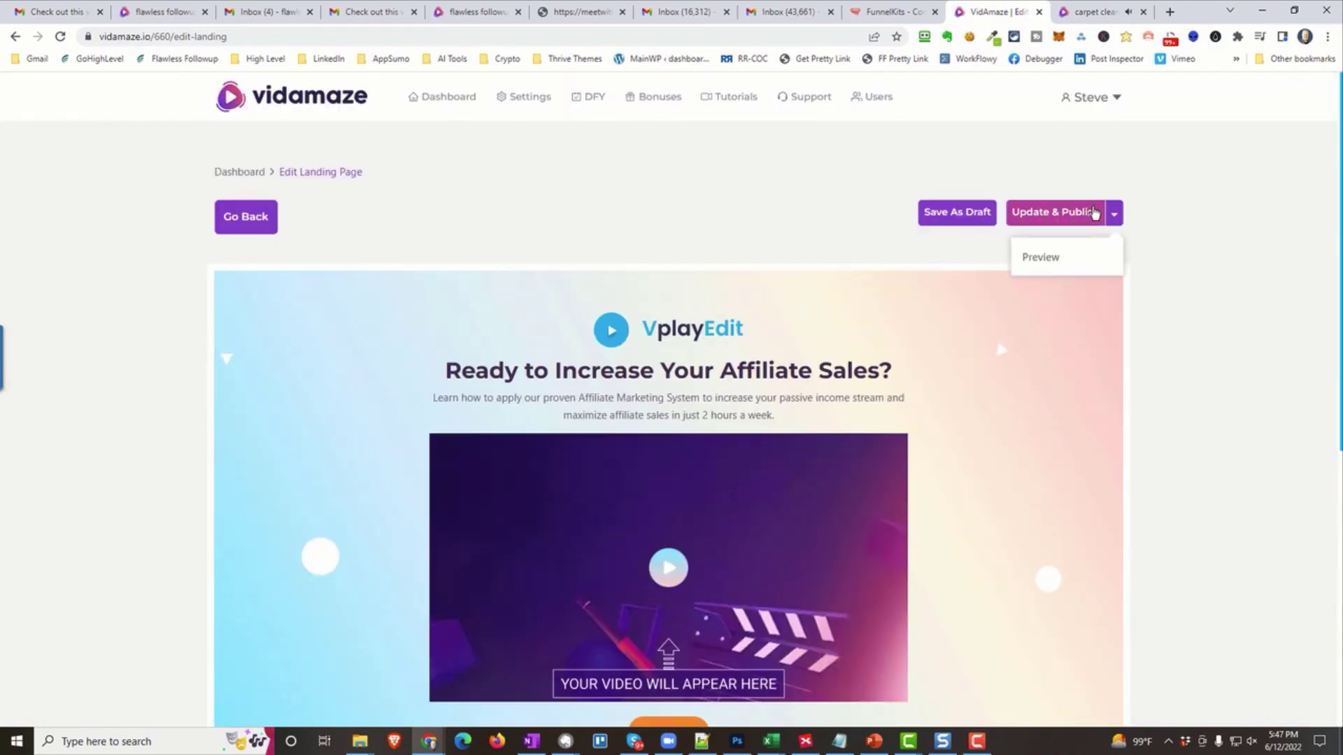
- Go back to the video's page, open its personalization embed code, and look through the available autoresponders
left_click(244, 218)
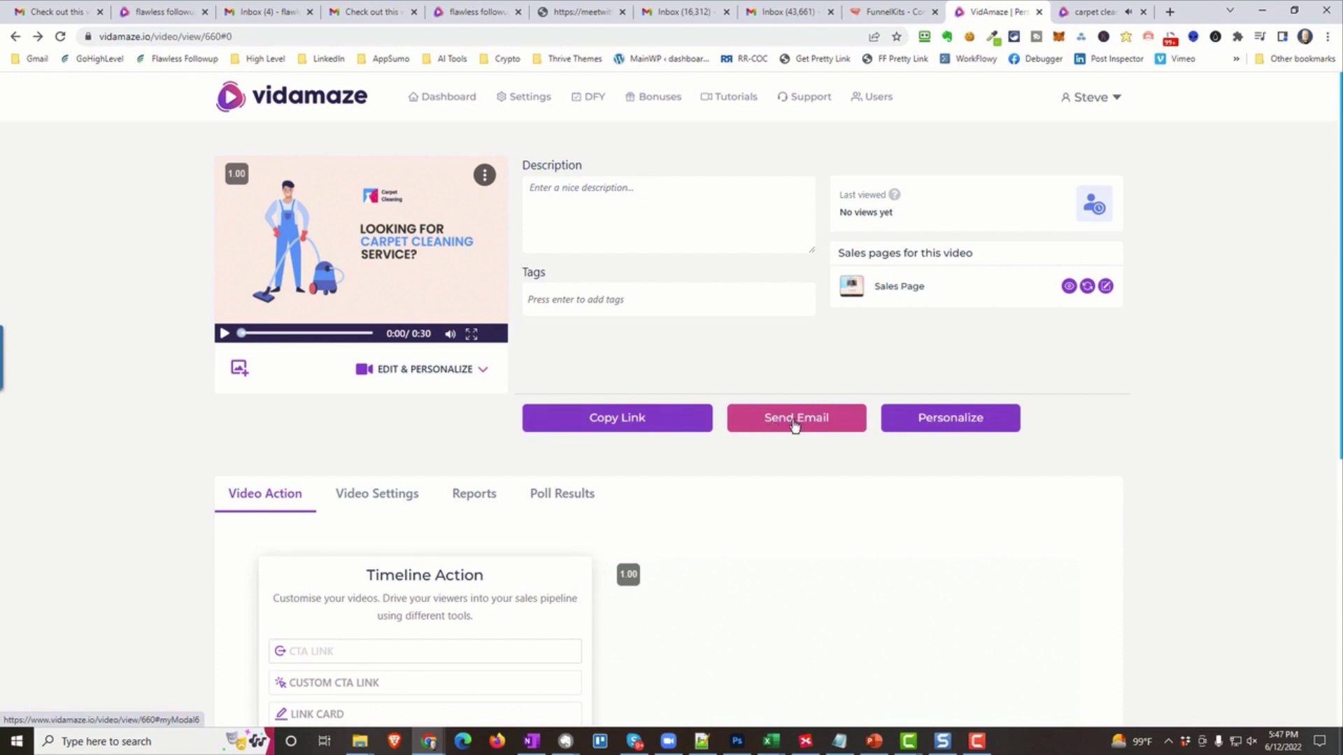
left_click(943, 417)
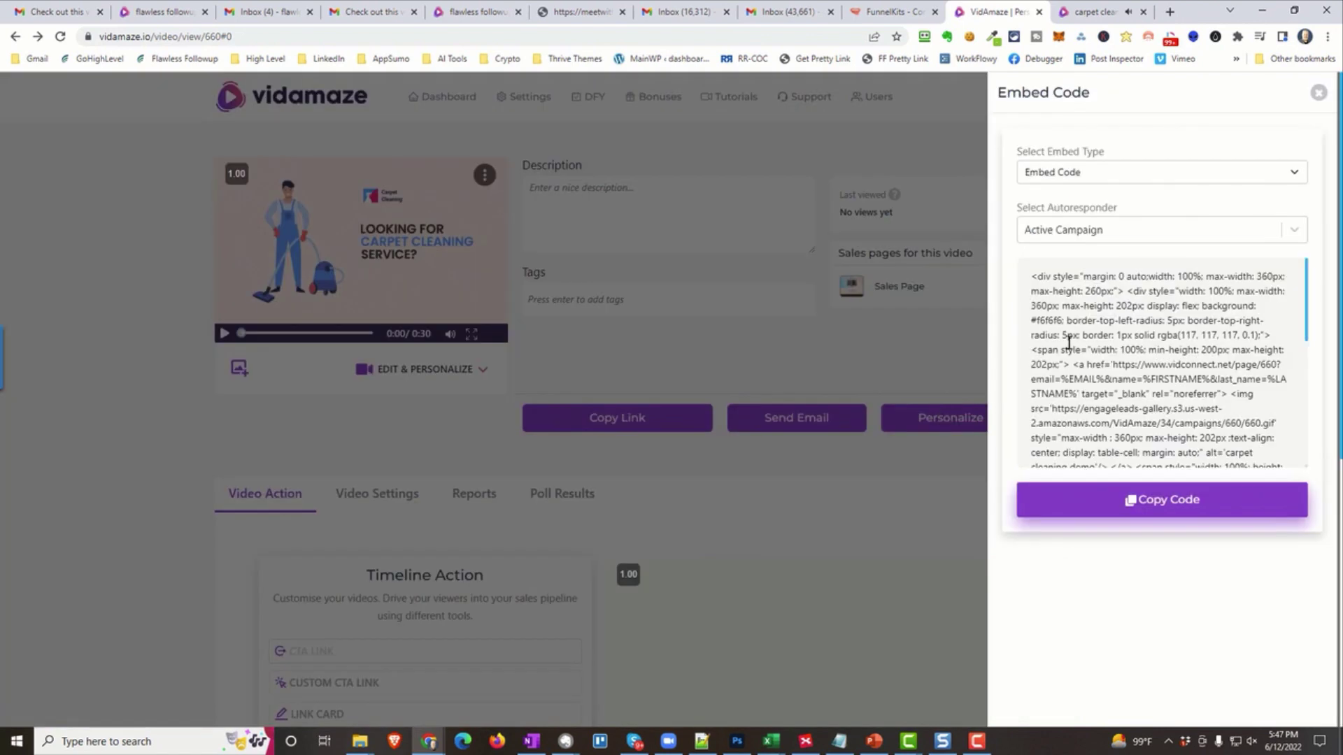
left_click(1296, 231)
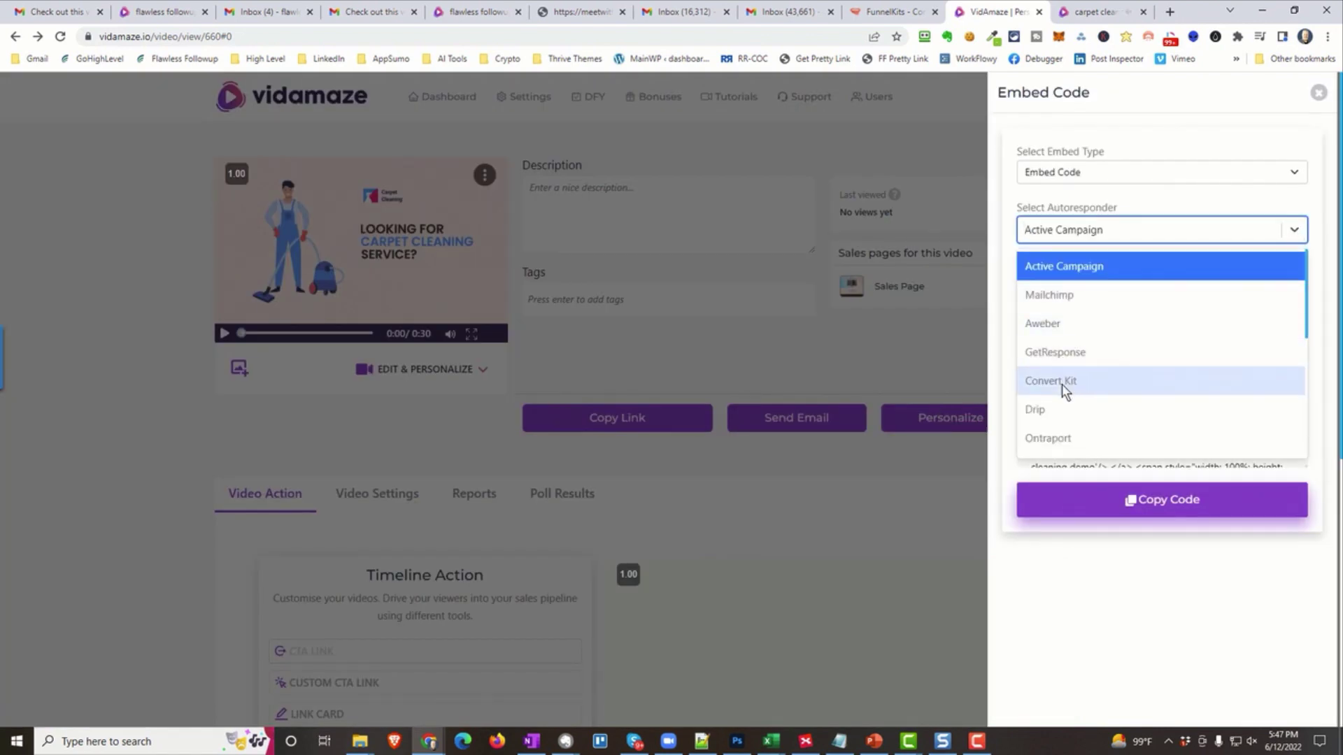
scroll(1056, 442, "down", 1)
scroll(1062, 437, "down", 1)
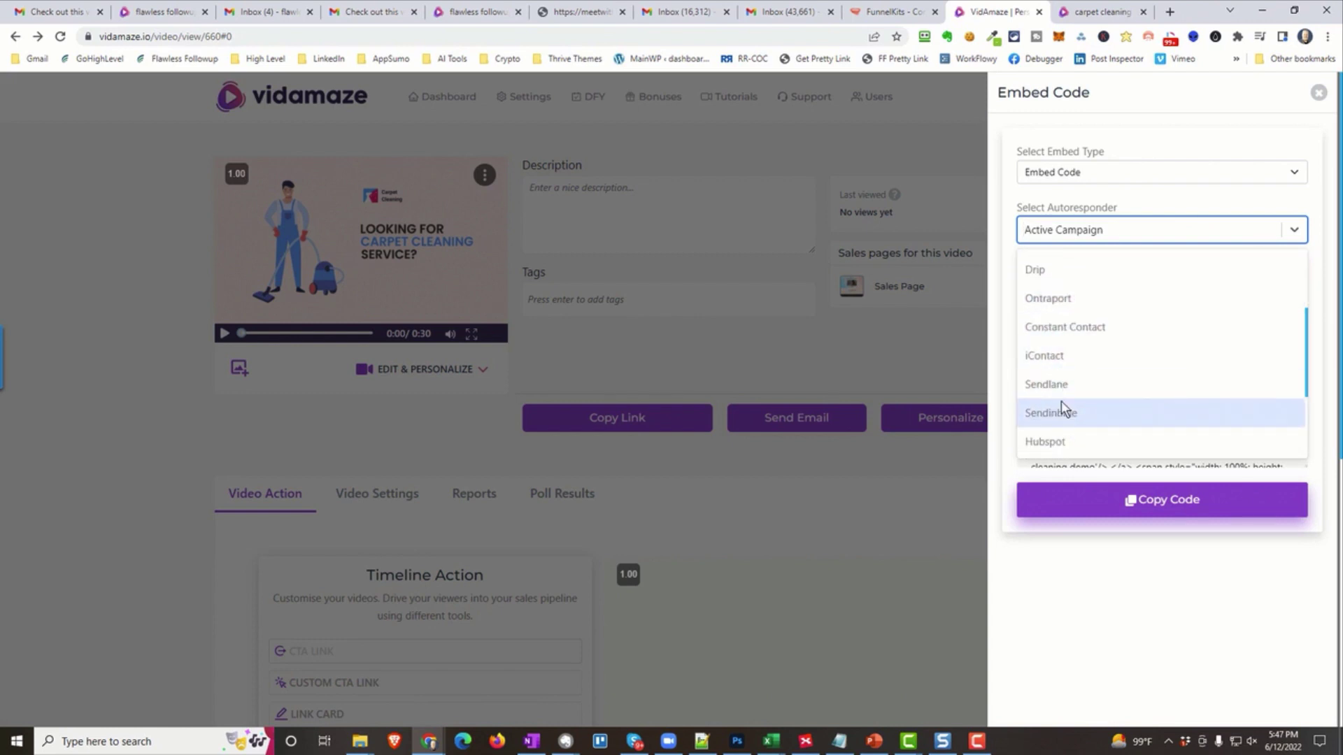
scroll(1059, 413, "down", 3)
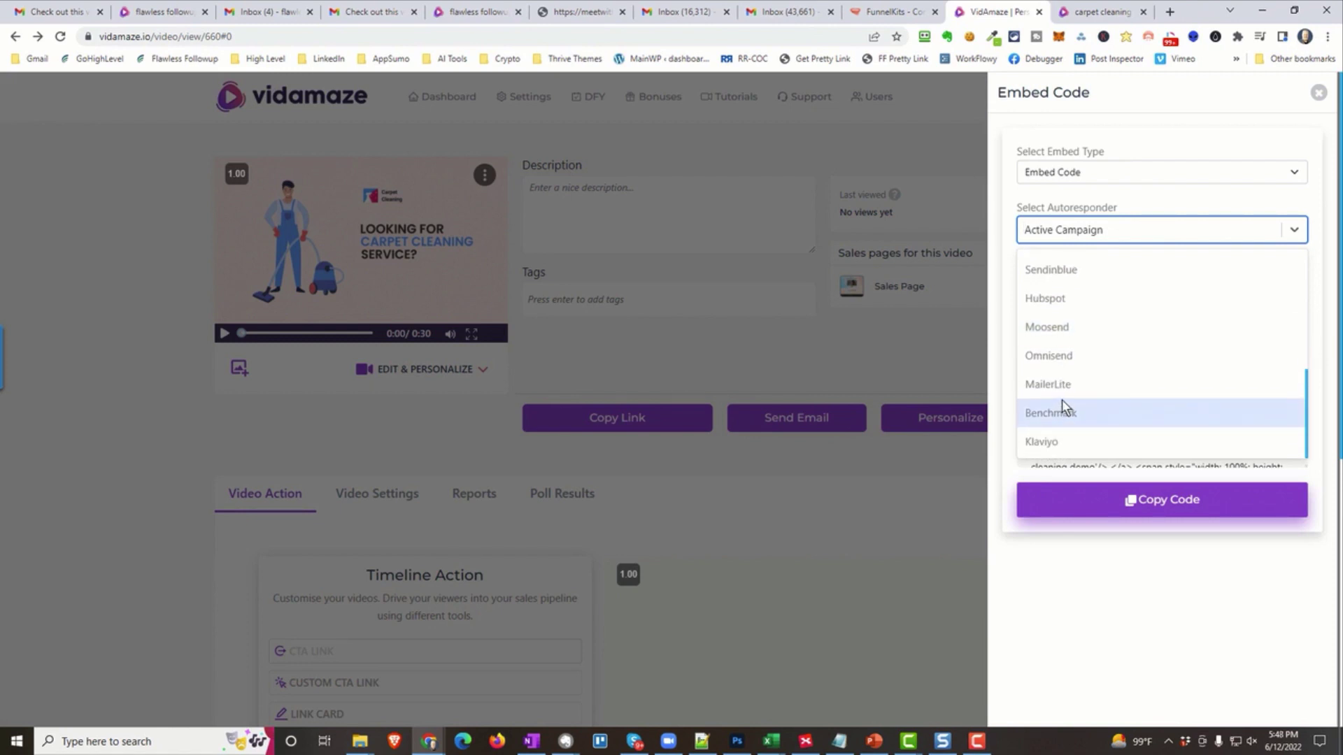
- Set the embed type to Get URL and highlight the personalized Active Campaign link
left_click(1101, 172)
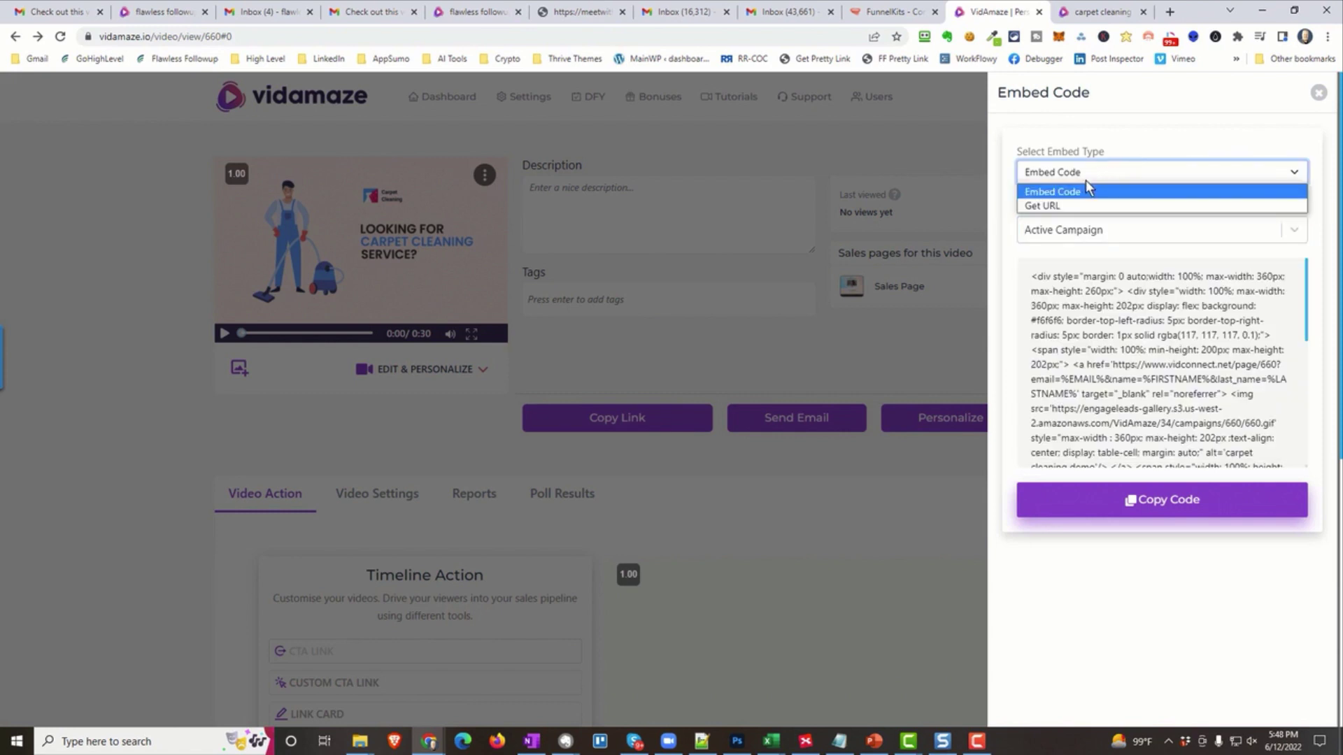
left_click(1059, 206)
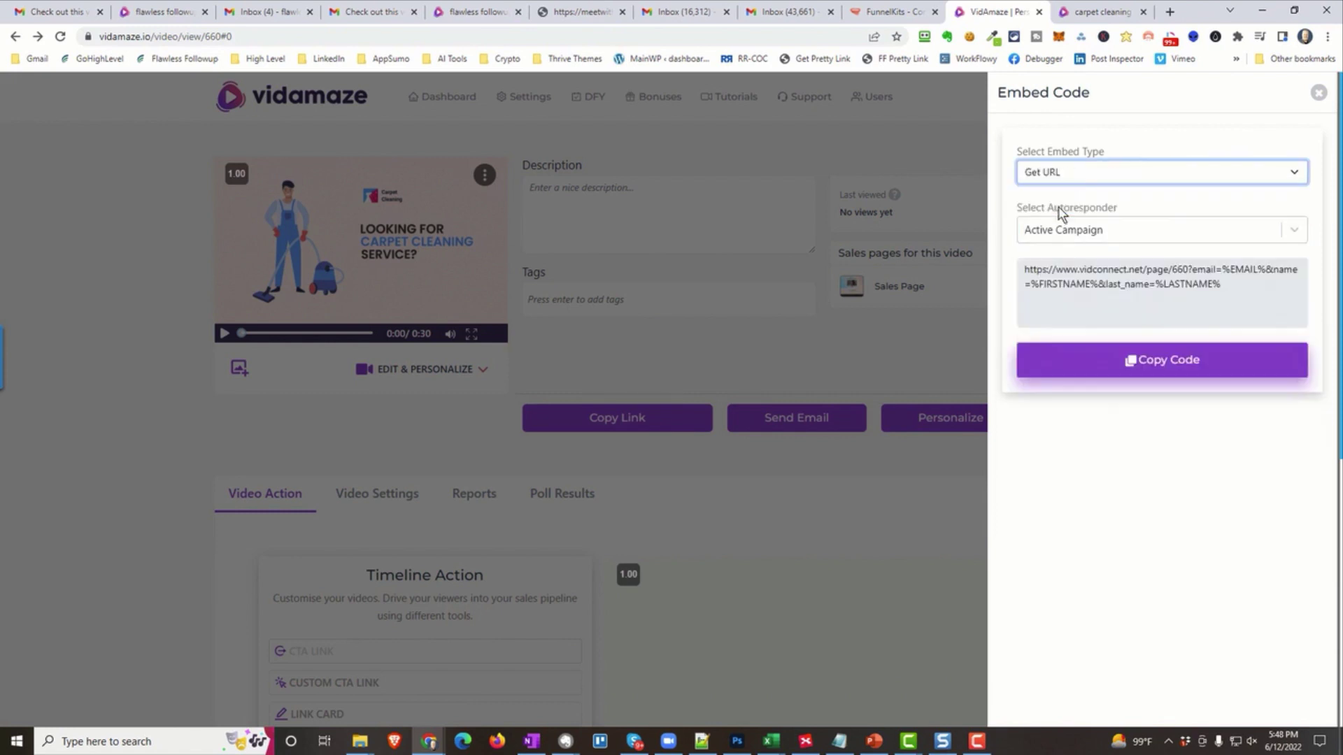
left_click(1096, 281)
left_click_drag(1229, 292, 1025, 270)
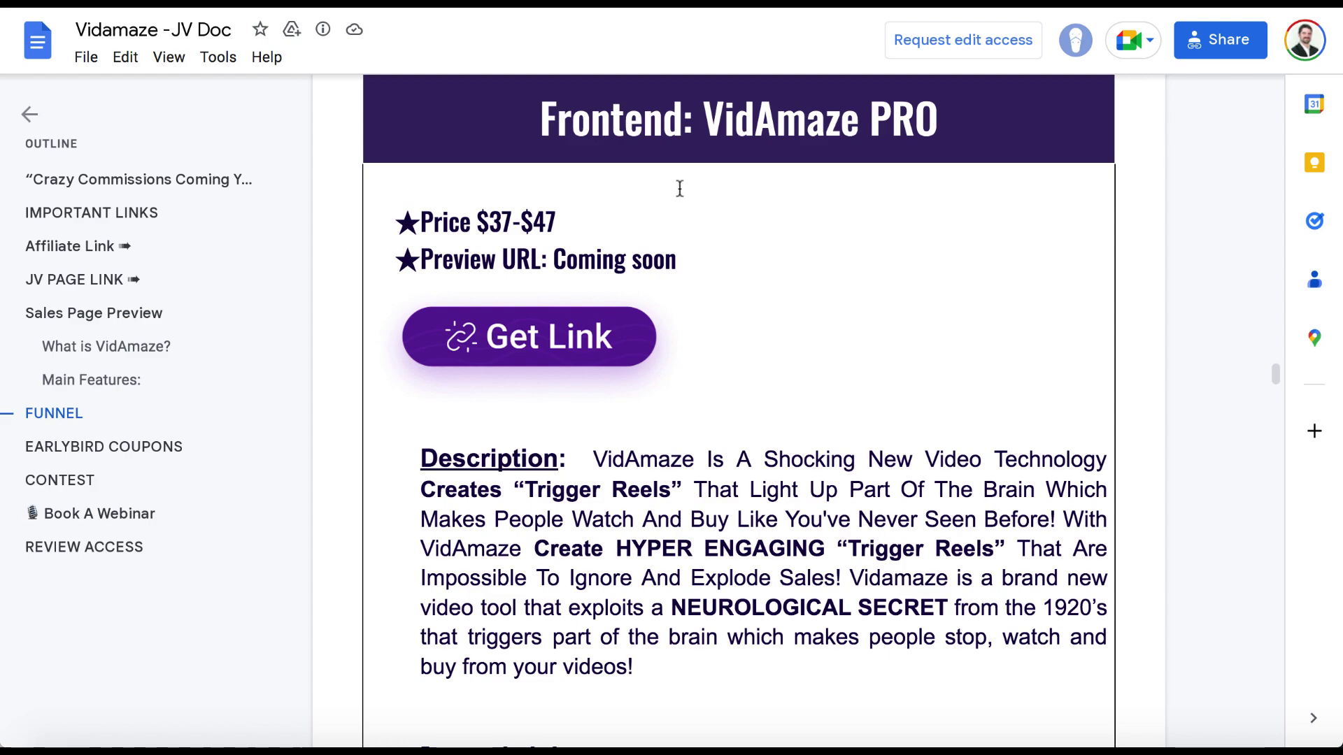
- Switch to the Vidamaze JV Doc in Google Docs and skim the Frontend: VidAmaze PRO section
scroll(679, 189, "down", 15)
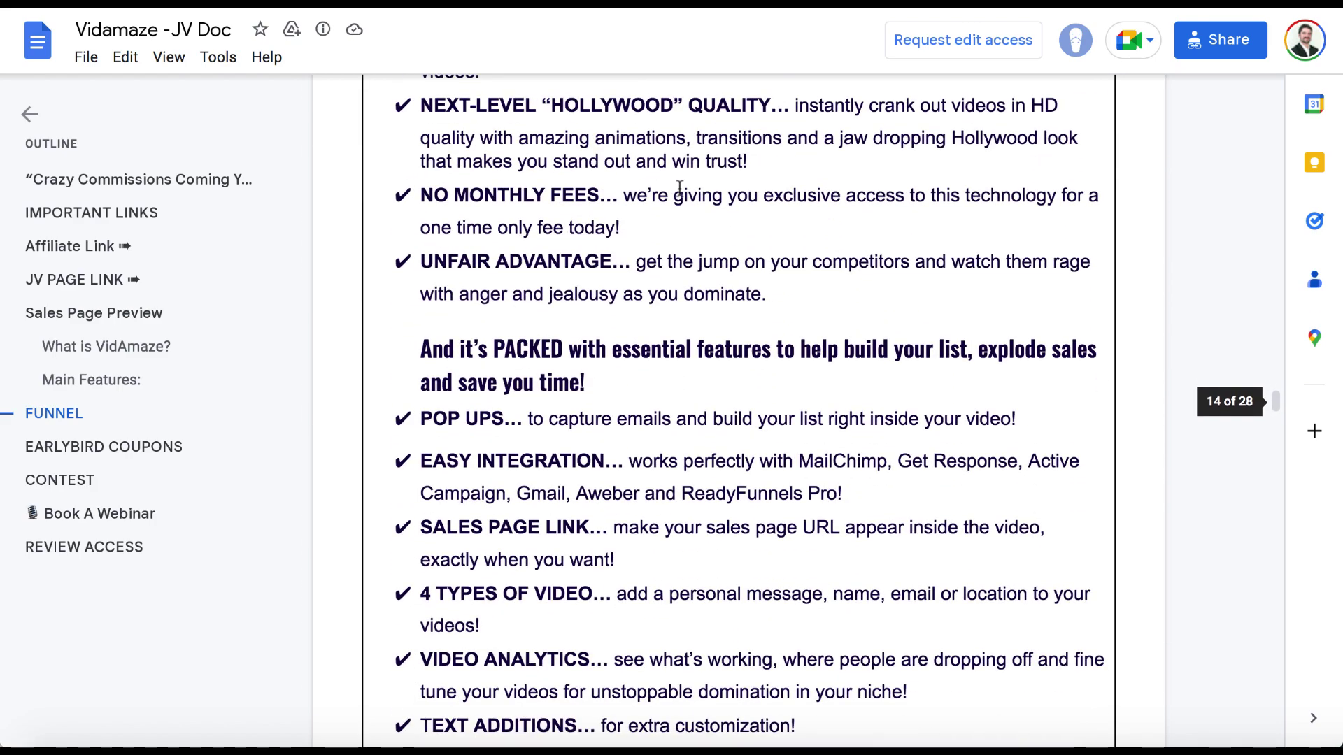
scroll(679, 188, "down", 15)
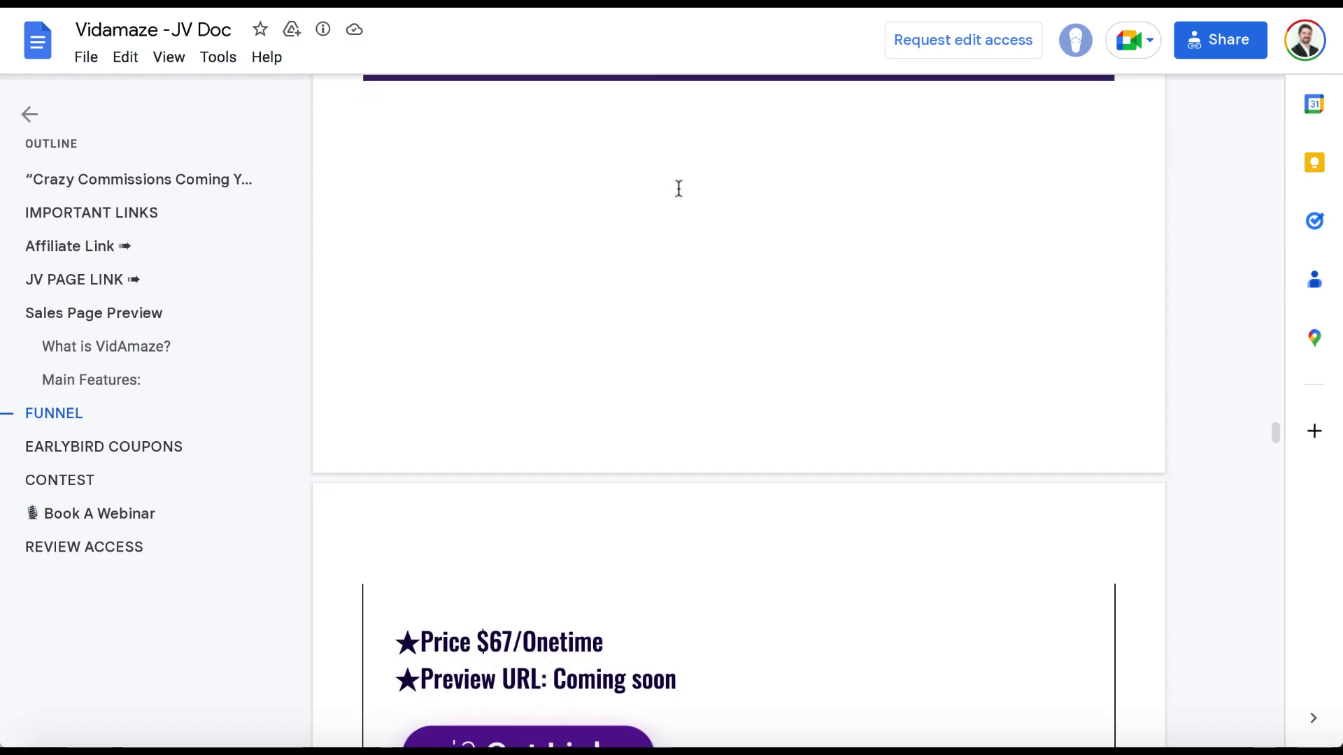
scroll(679, 188, "up", 2)
- Review the $67 upgrade's feature list, highlighting the integrations, landing page builder and in-video meeting scheduler items
scroll(679, 189, "down", 12)
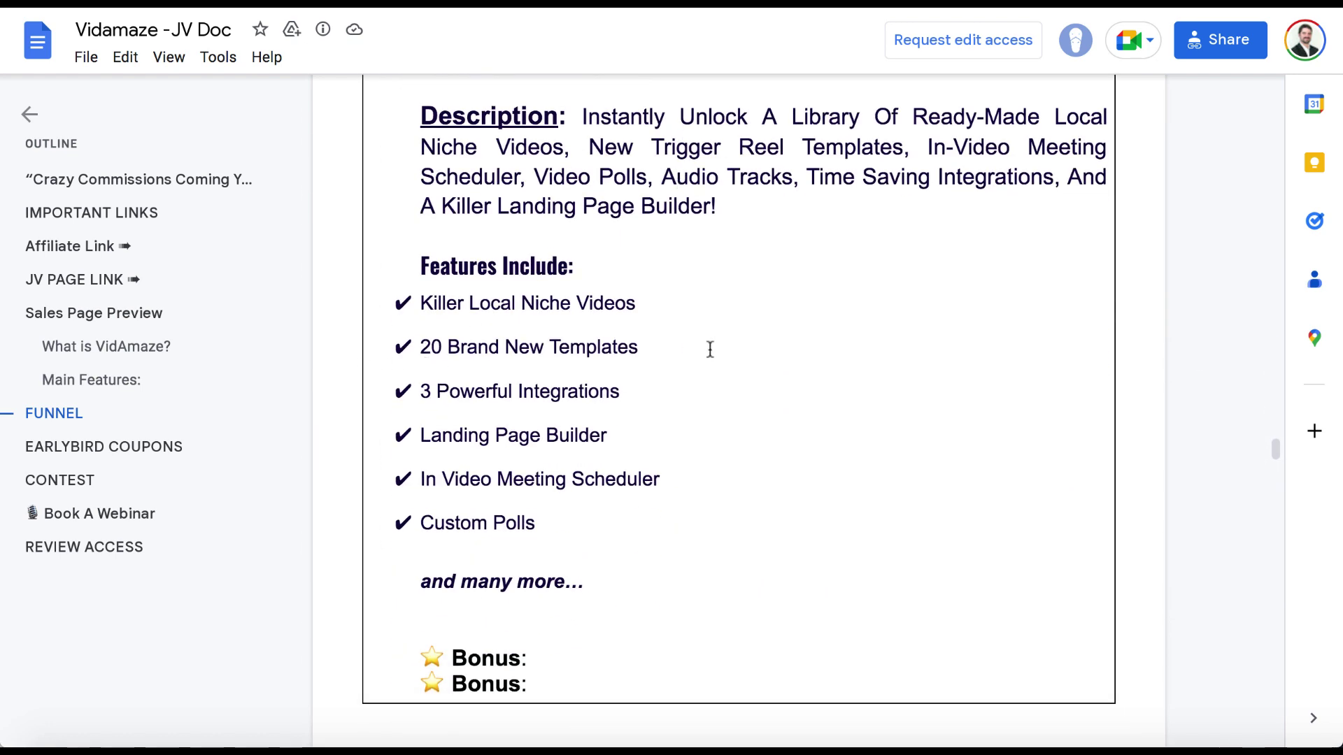
left_click_drag(420, 389, 592, 401)
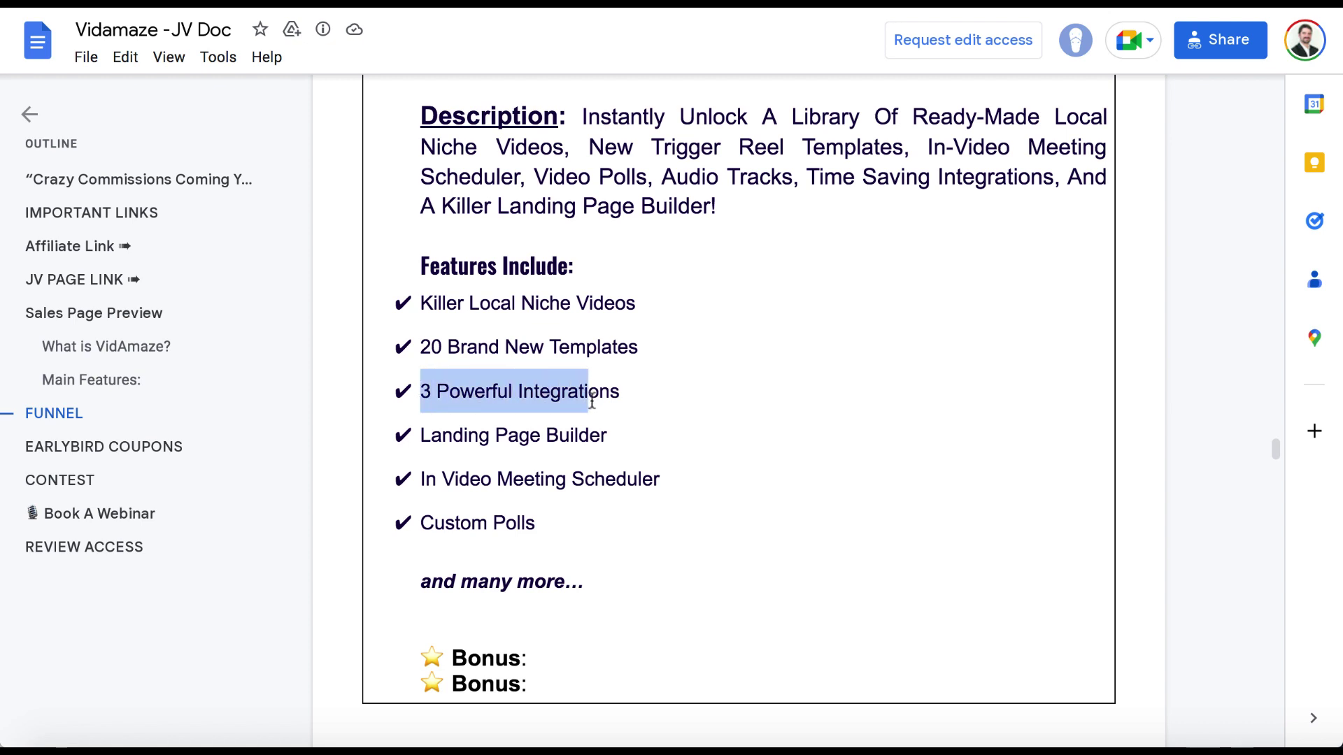
left_click_drag(418, 443, 646, 446)
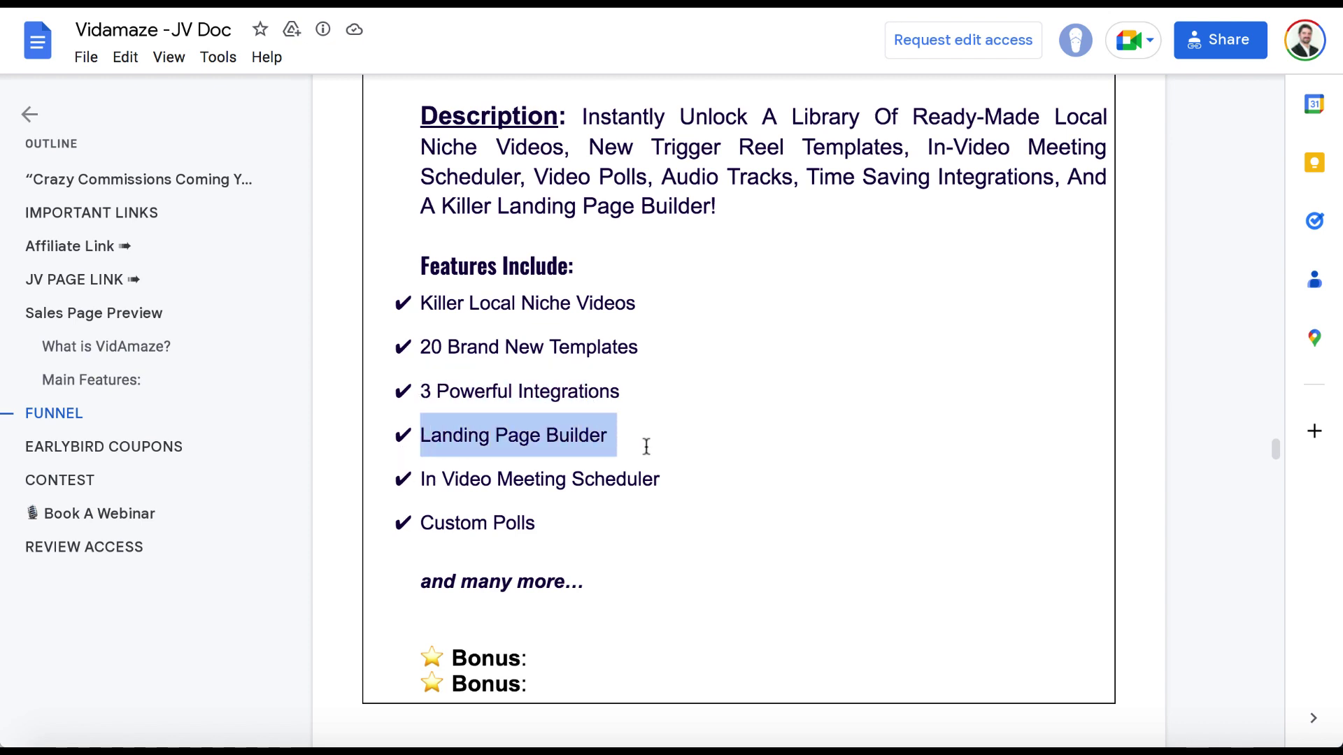
left_click(479, 423)
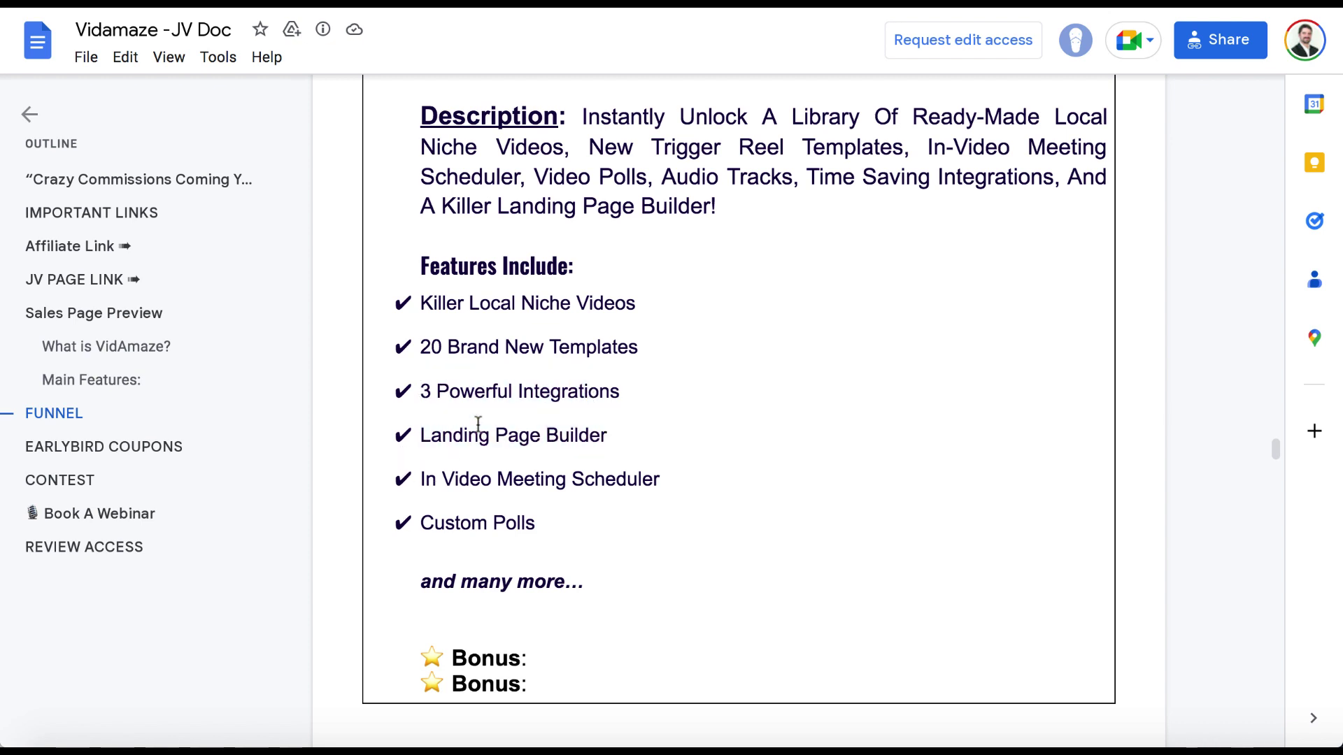
left_click_drag(417, 481, 657, 482)
left_click(657, 482)
scroll(521, 514, "down", 7)
scroll(522, 514, "up", 15)
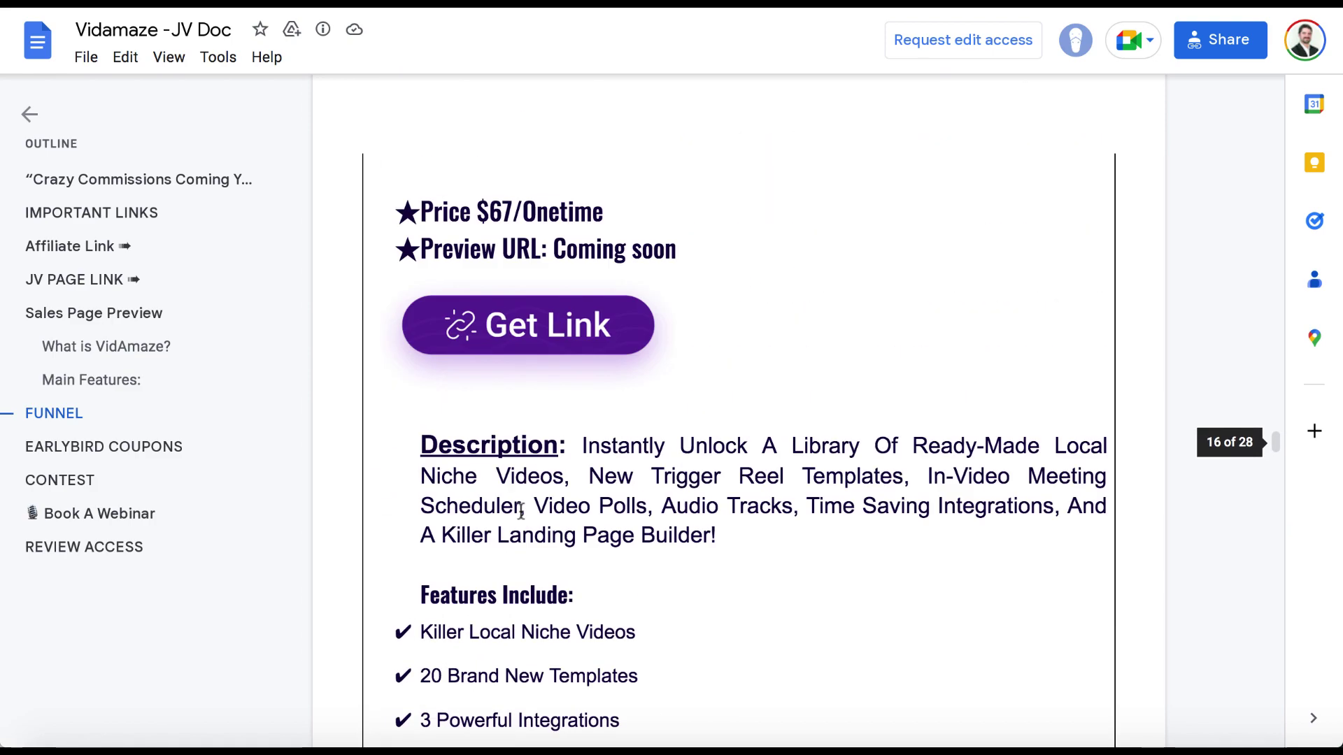
scroll(522, 512, "down", 15)
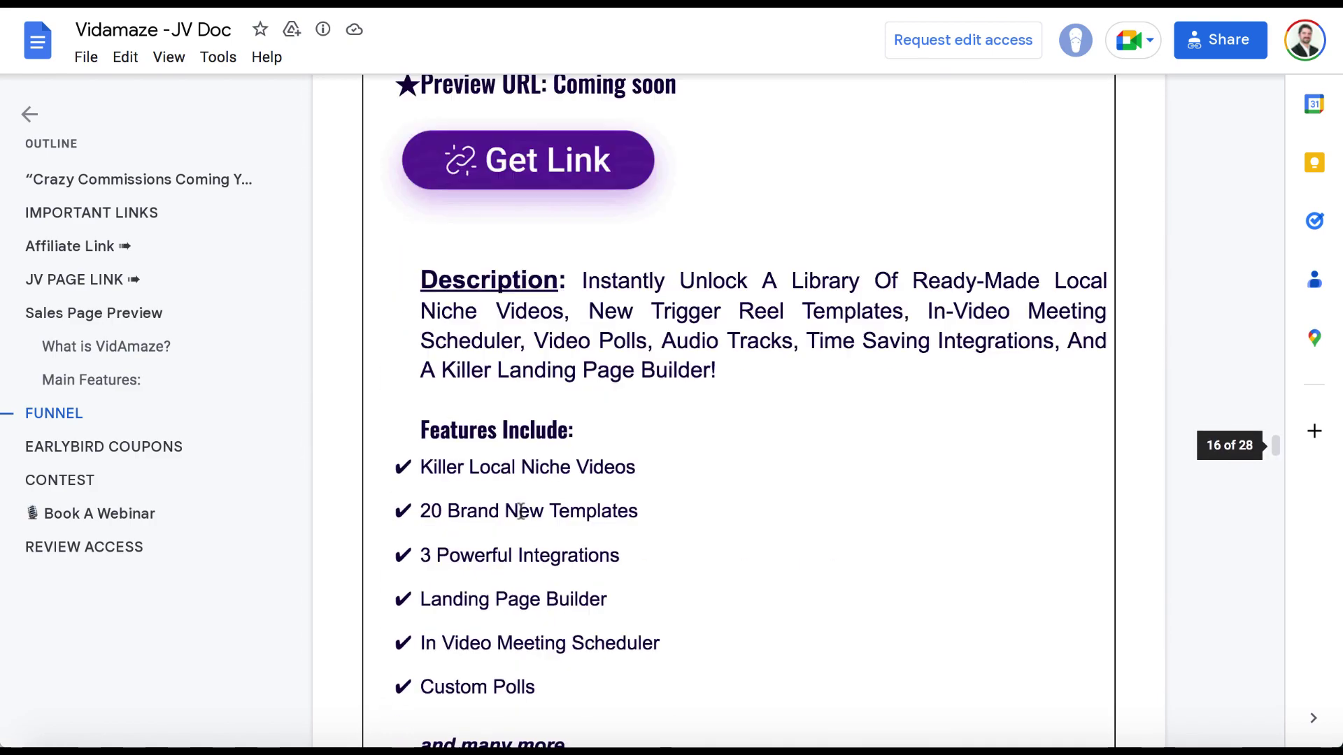
- Read the Upgrade 2: VidAmaze Template Club price, description and monthly features
scroll(521, 511, "down", 1)
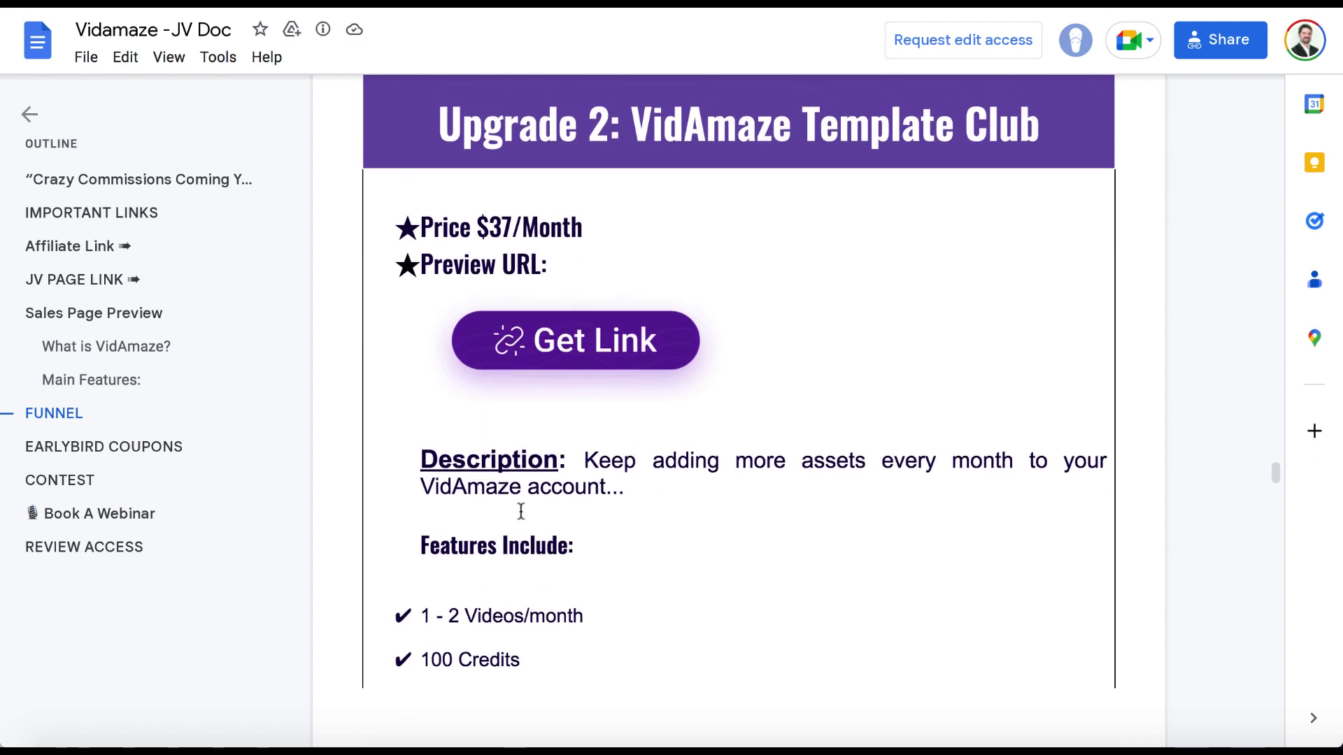
scroll(521, 511, "down", 6)
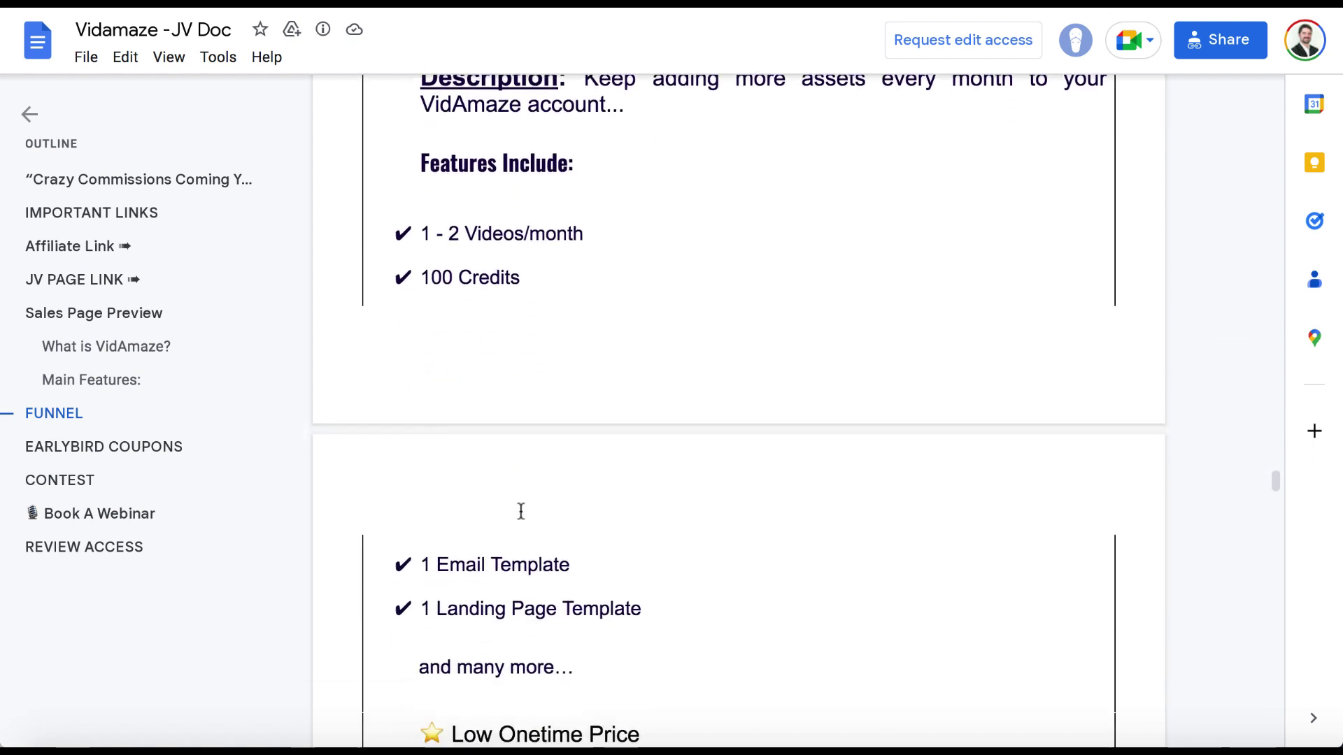
scroll(501, 457, "down", 1)
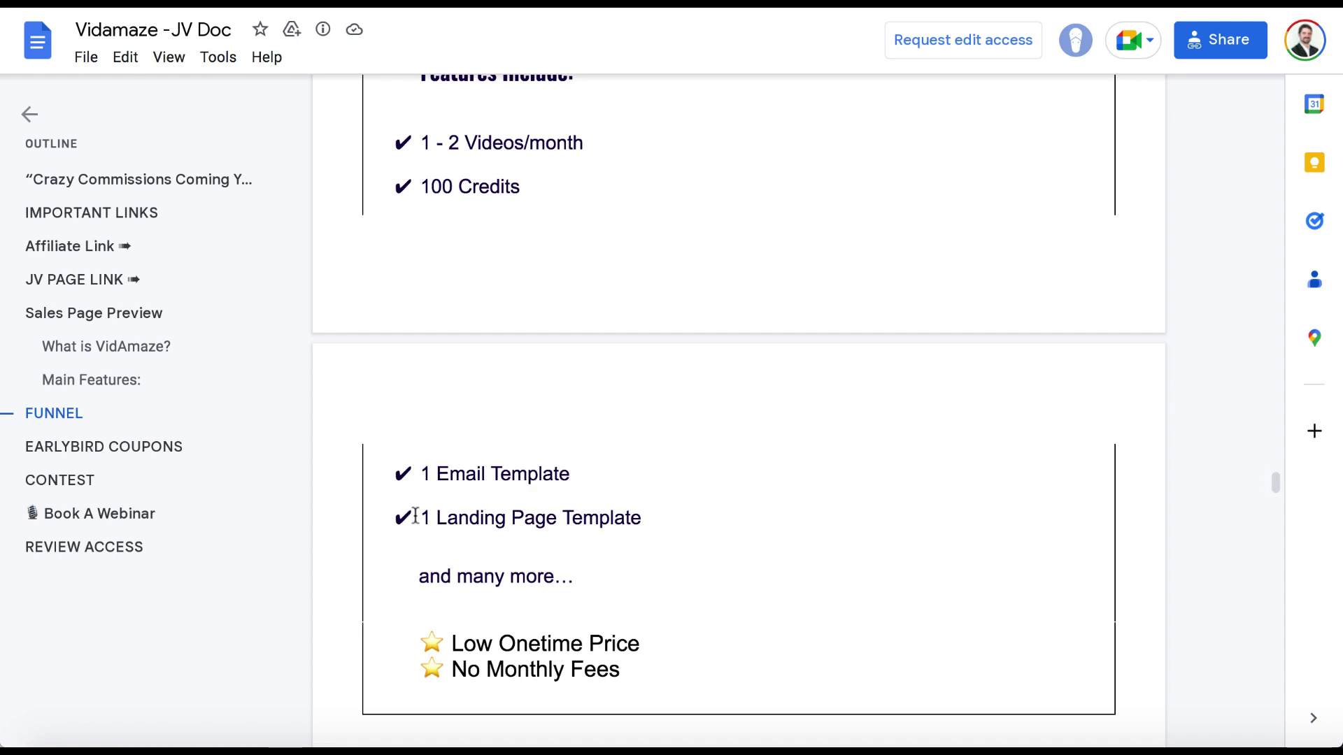
scroll(590, 557, "down", 7)
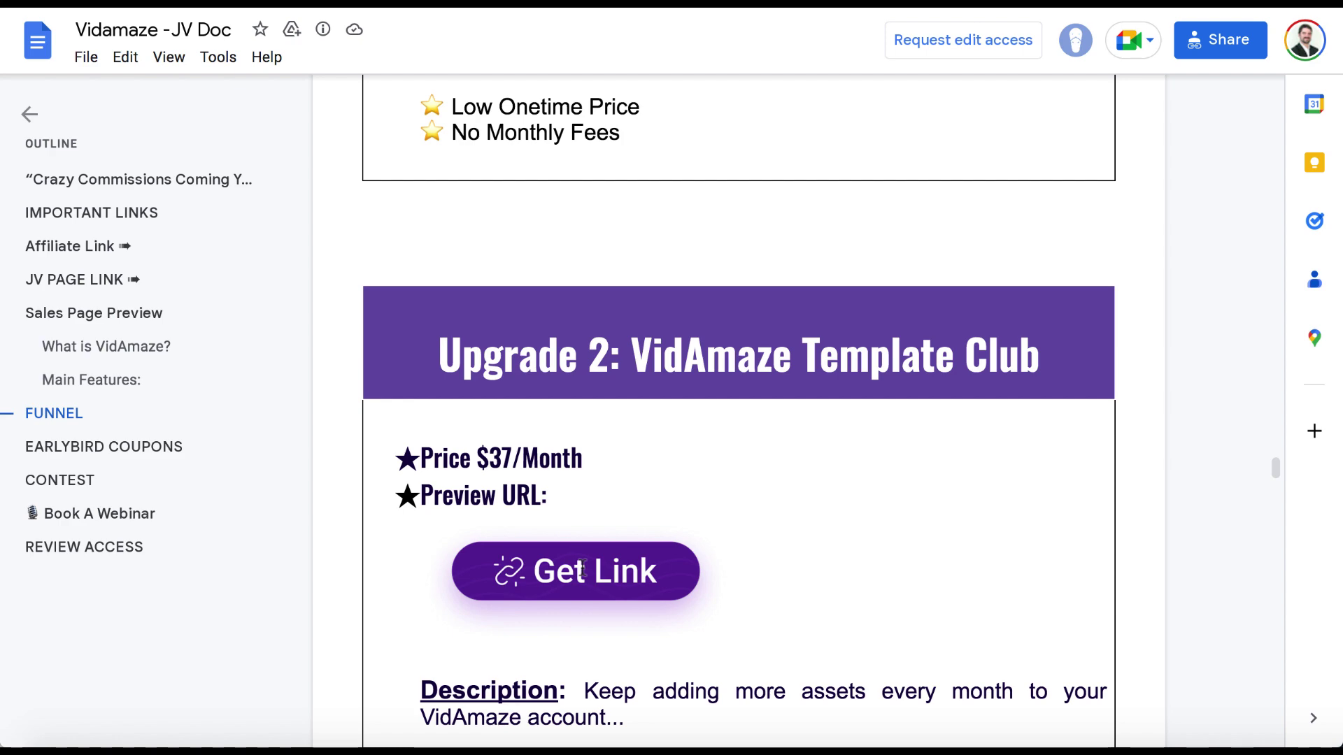
- Read the Upgrade 3: VidAmaze MasterClass Training description and the topics covered by each trainer
scroll(583, 568, "down", 15)
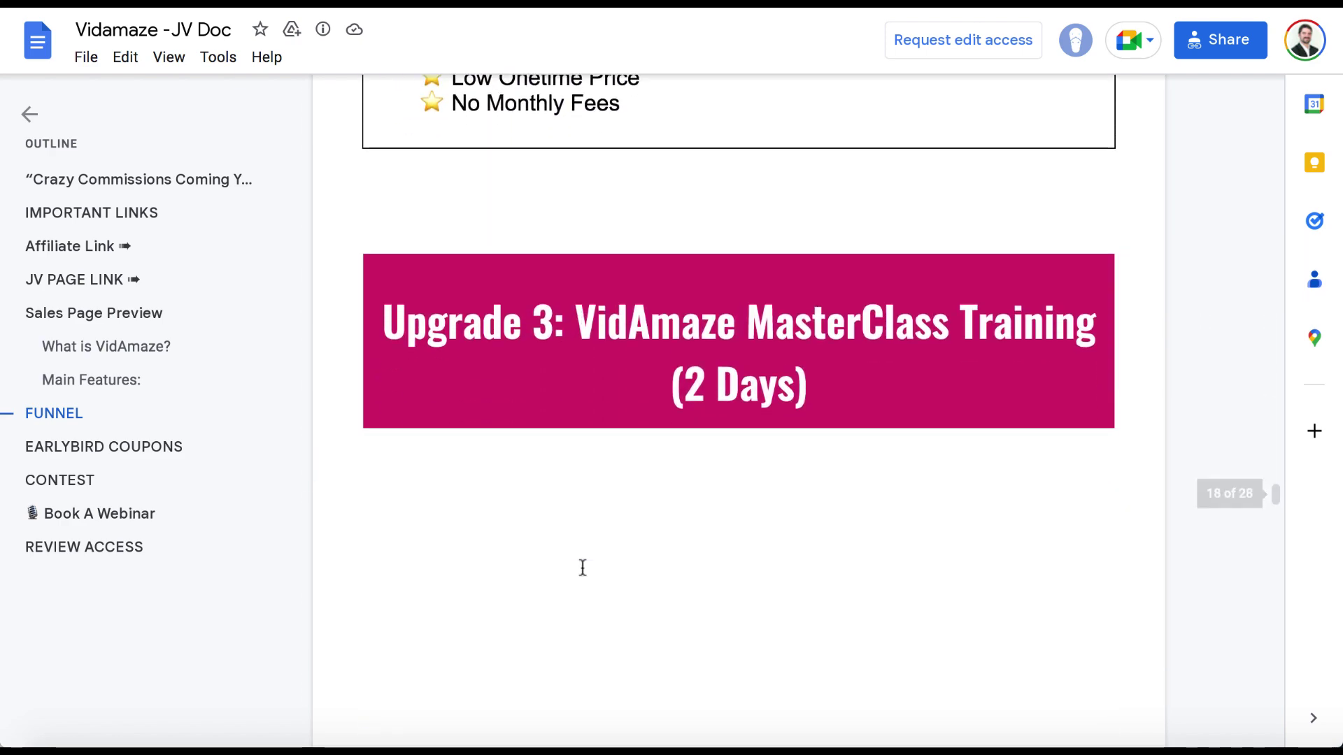
scroll(583, 568, "down", 2)
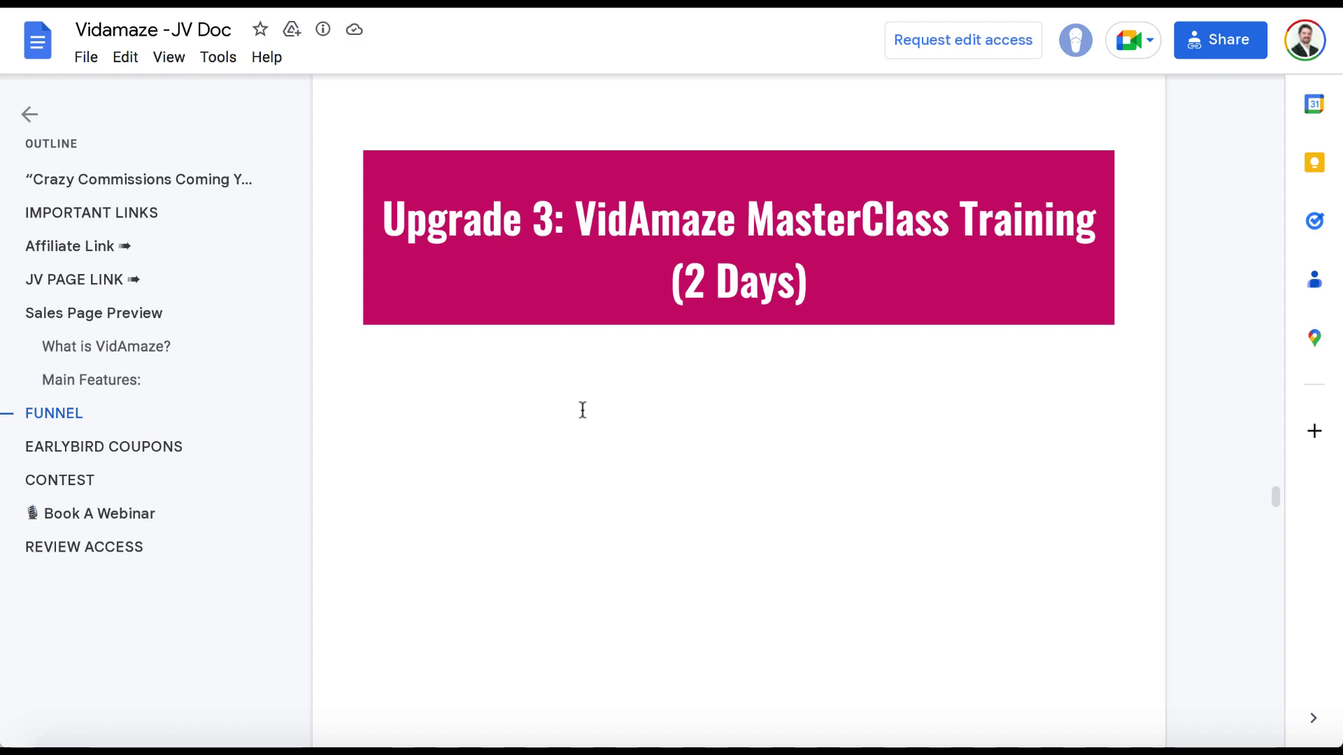
scroll(583, 410, "down", 12)
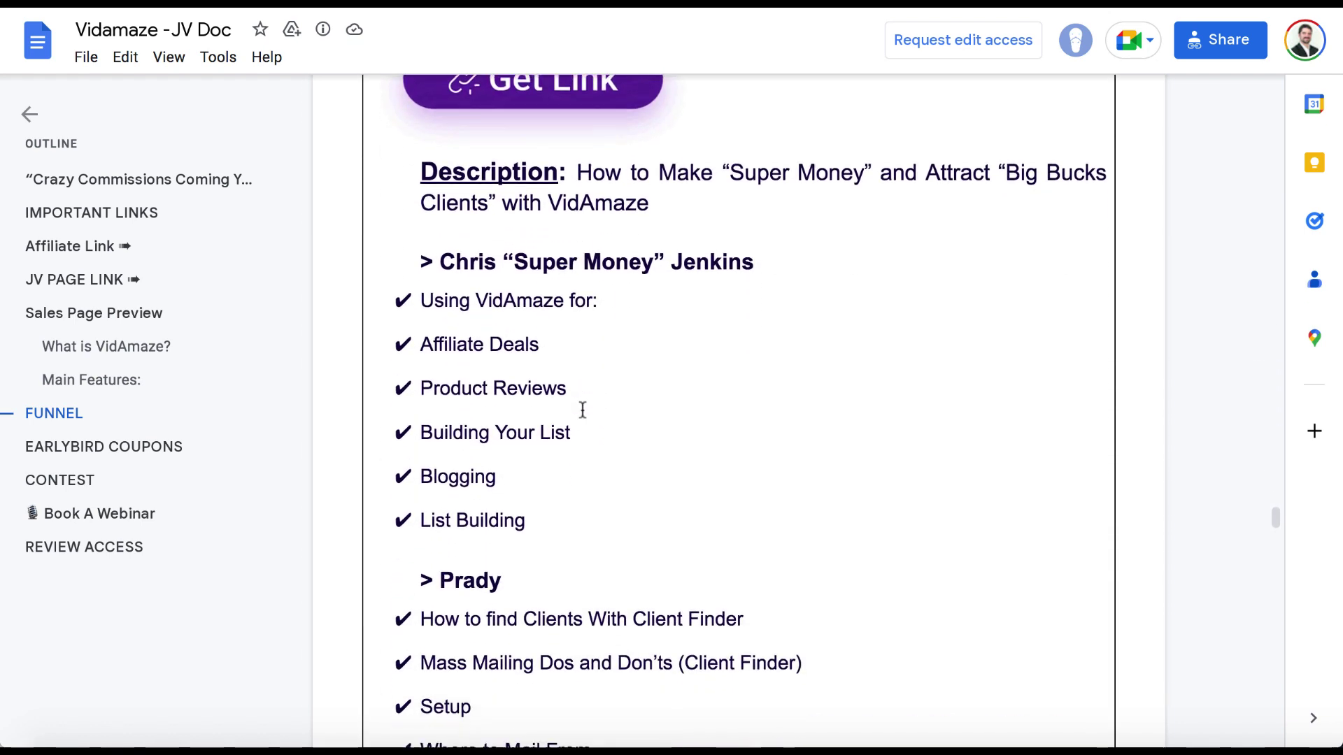
scroll(583, 410, "down", 2)
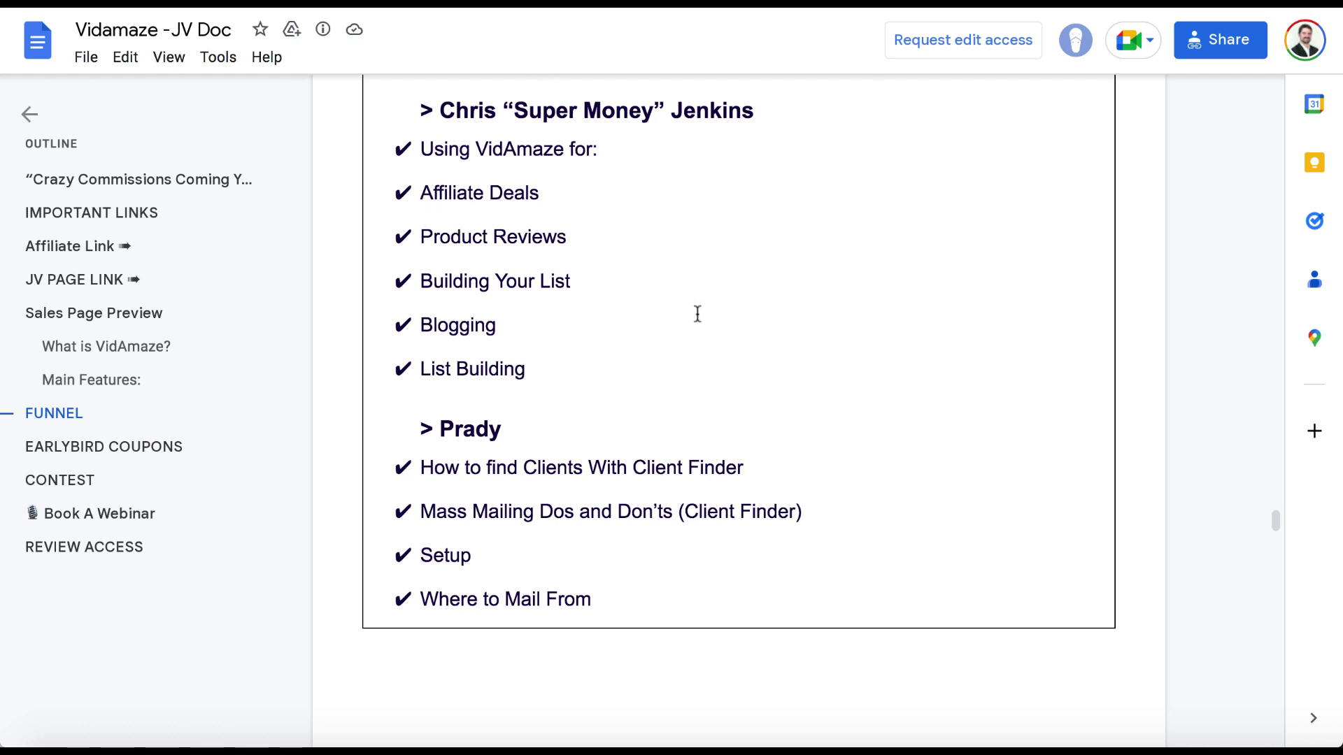
scroll(697, 313, "up", 2)
scroll(698, 314, "down", 10)
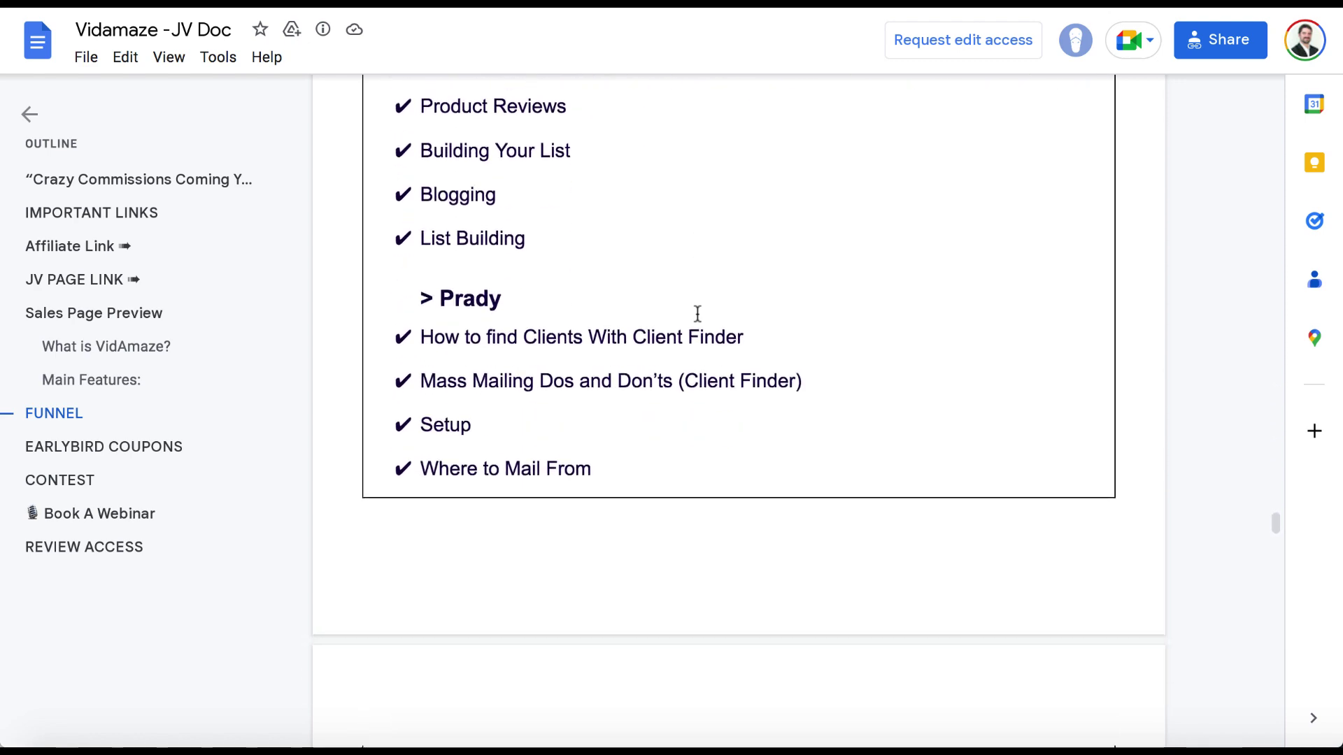
- Review the Upgrade 4: LeadAmaze - Client Finder features, highlighting prospect segregation, CTA report and keyword search, and continue to Upgrade 5
scroll(698, 314, "down", 9)
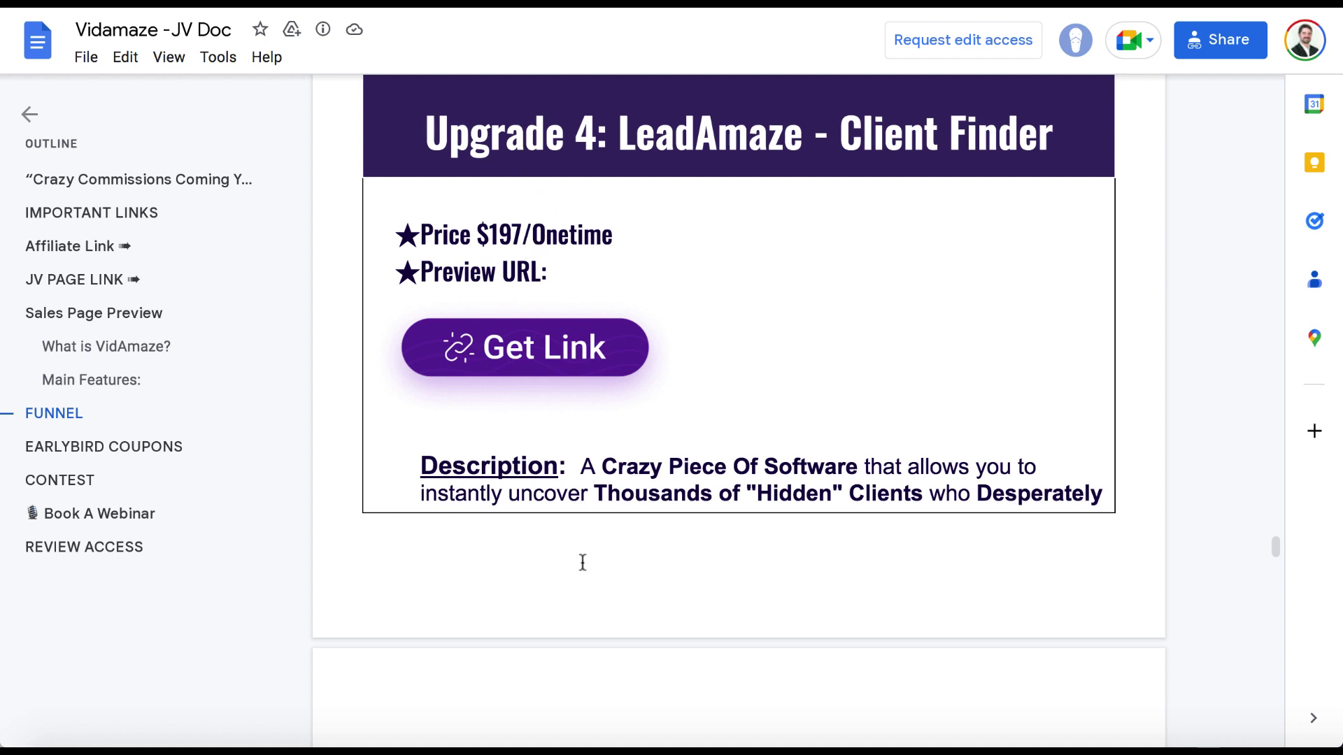
scroll(583, 563, "down", 5)
scroll(582, 564, "down", 6)
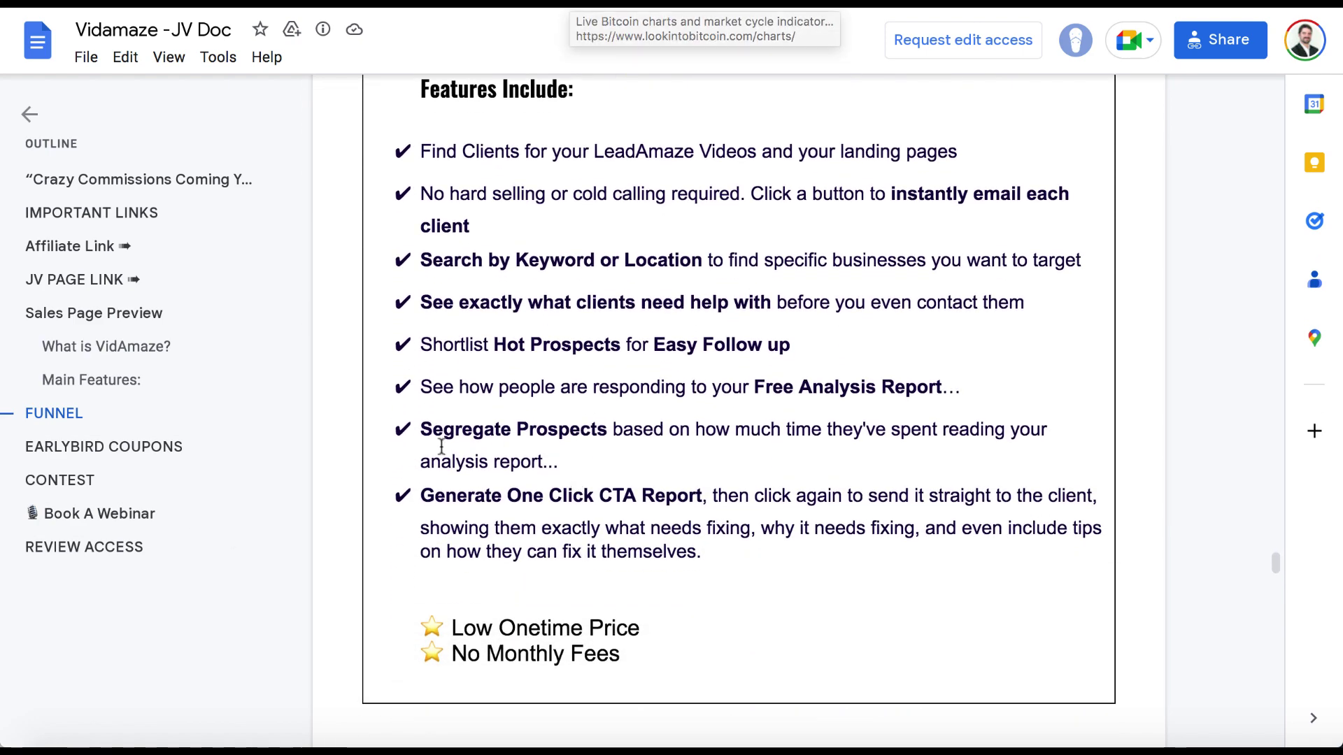
left_click_drag(455, 439, 591, 441)
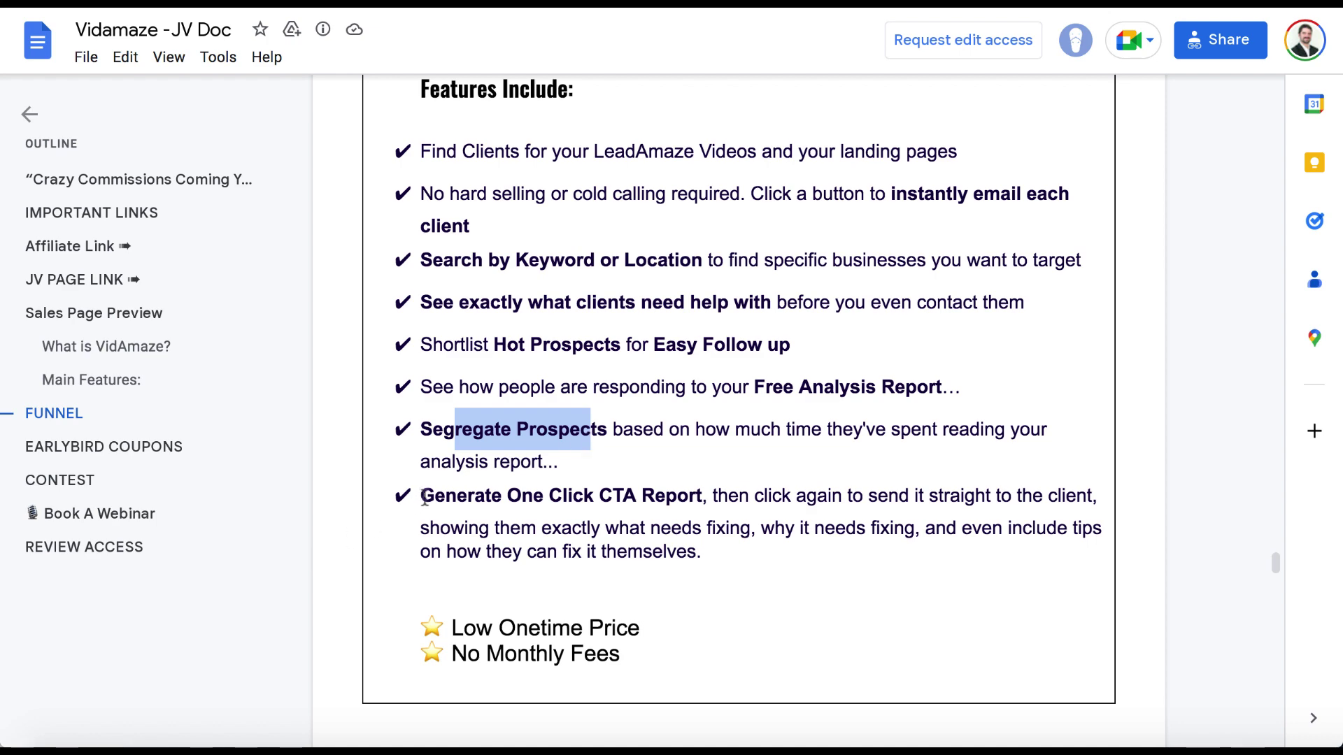
left_click_drag(435, 499, 651, 488)
left_click_drag(423, 266, 711, 271)
left_click(625, 452)
scroll(625, 452, "down", 10)
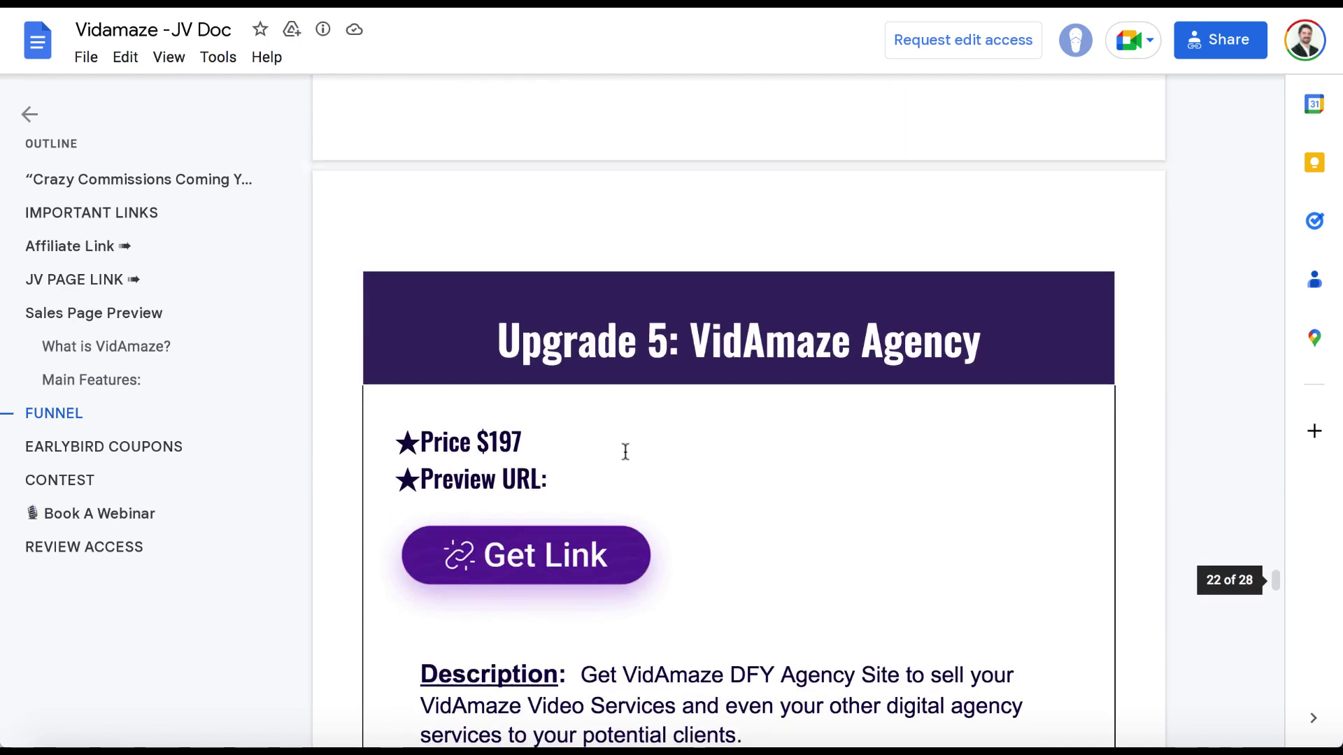
- Review the Upgrade 5: VidAmaze Agency price, description and features, highlighting the price, DFY Website Content and 2 Team Members Account
scroll(626, 452, "down", 4)
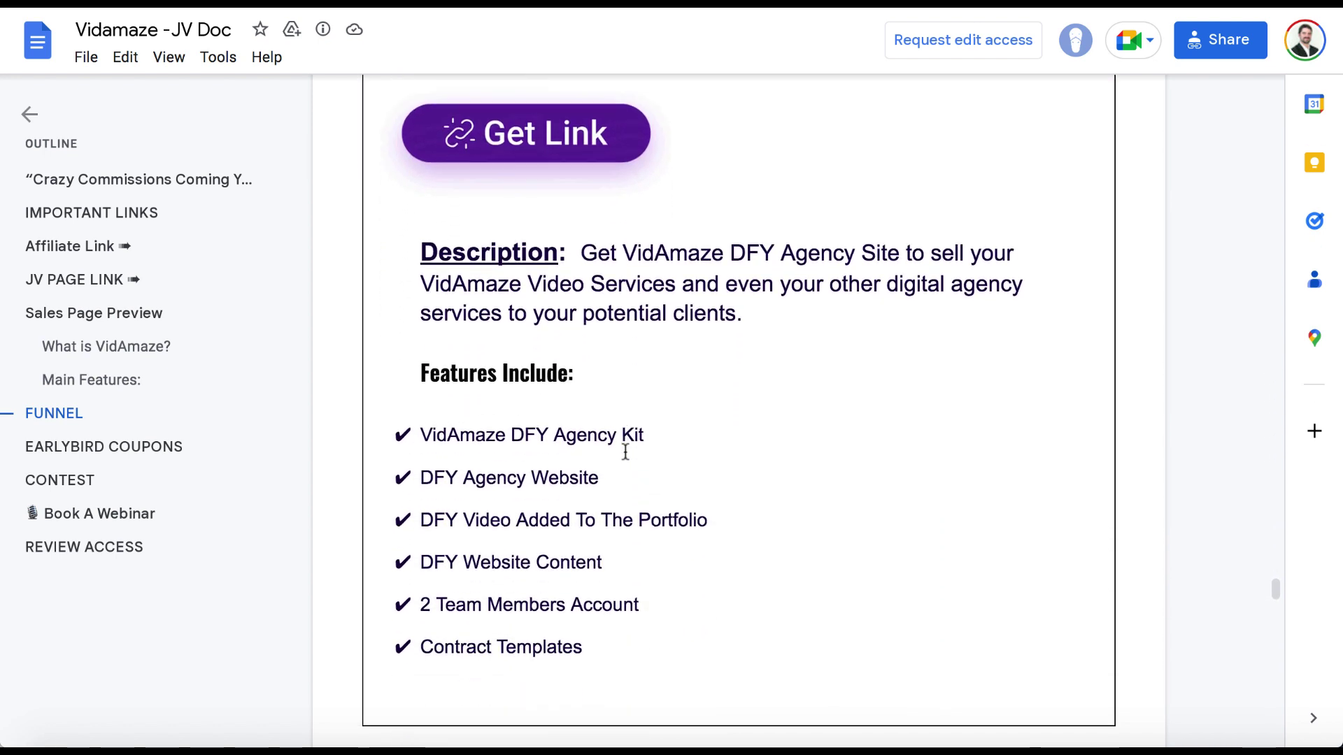
scroll(625, 452, "up", 2)
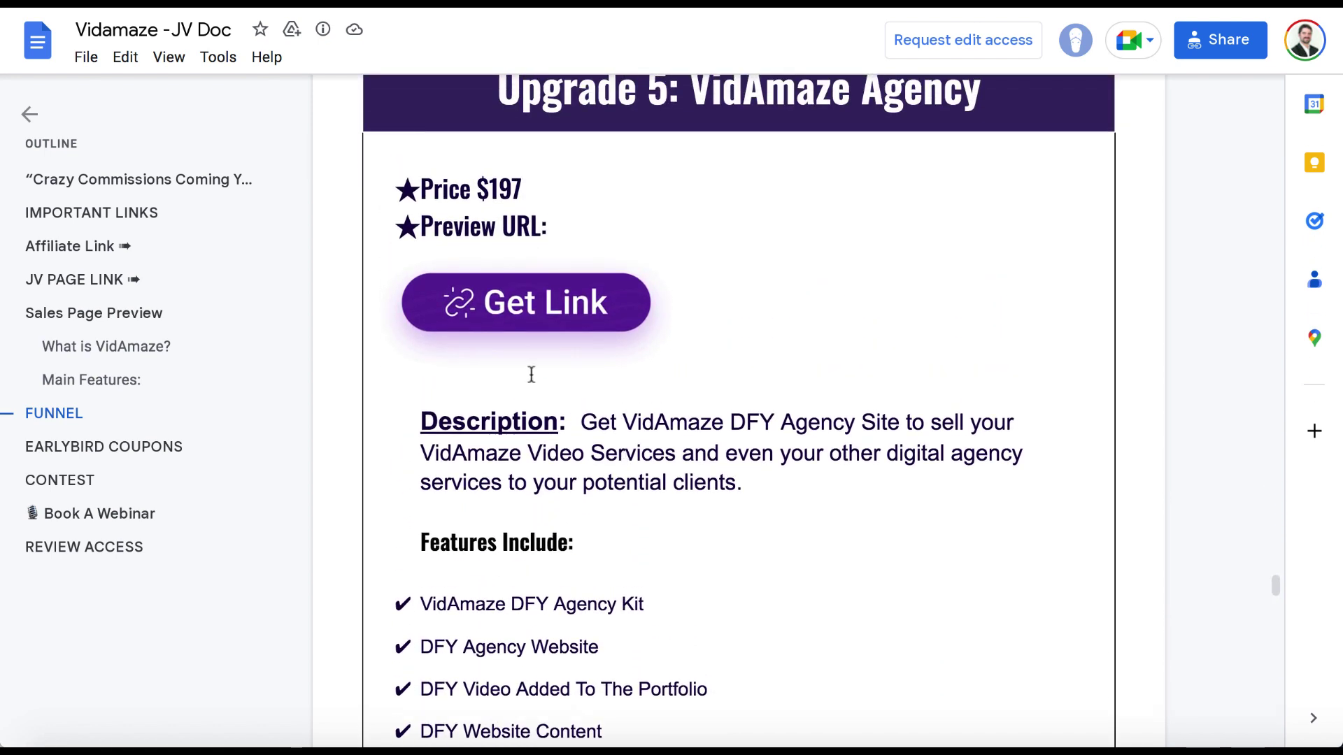
left_click_drag(489, 189, 521, 189)
left_click(518, 189)
scroll(605, 543, "down", 4)
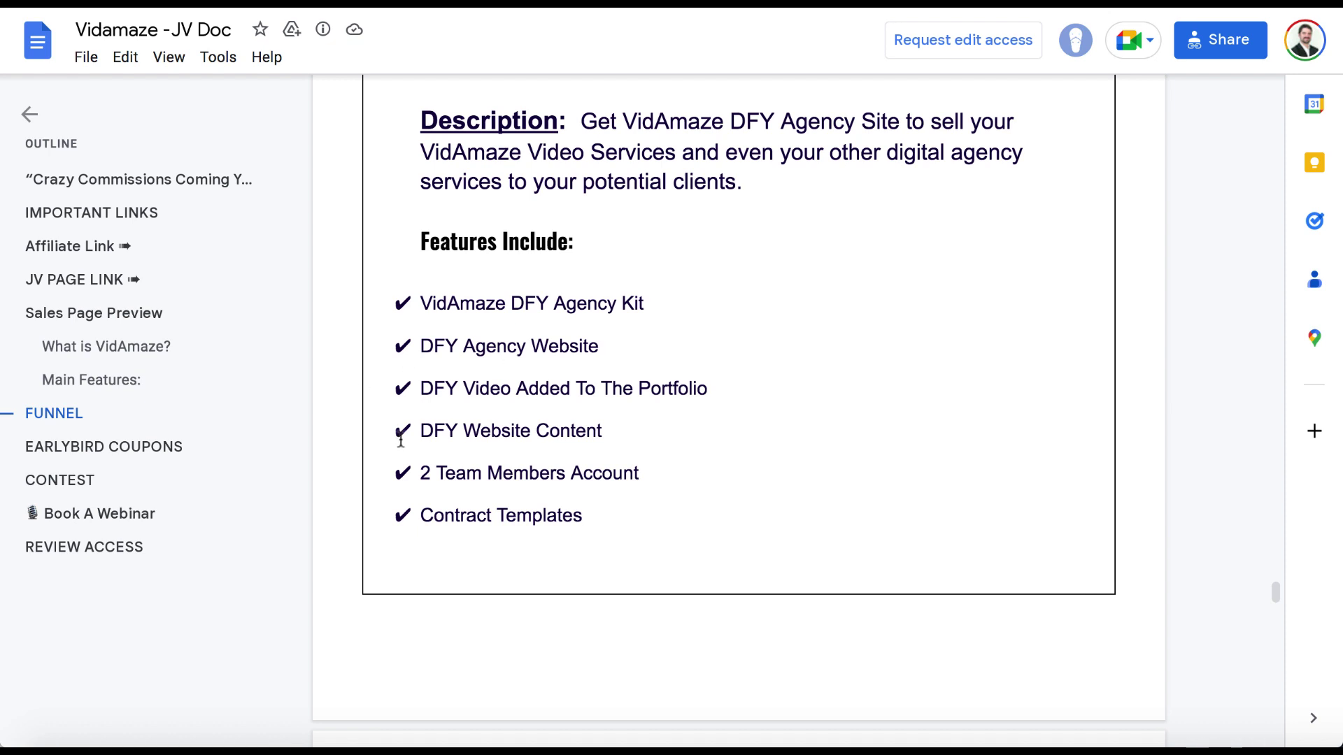
left_click_drag(420, 431, 550, 432)
left_click_drag(420, 472, 677, 464)
left_click(673, 466)
- Examine the FastPass and Ultimate bundle offers, highlighting the one-time price of the Ultimate bundle and that of the FastPass bundle
scroll(673, 466, "down", 6)
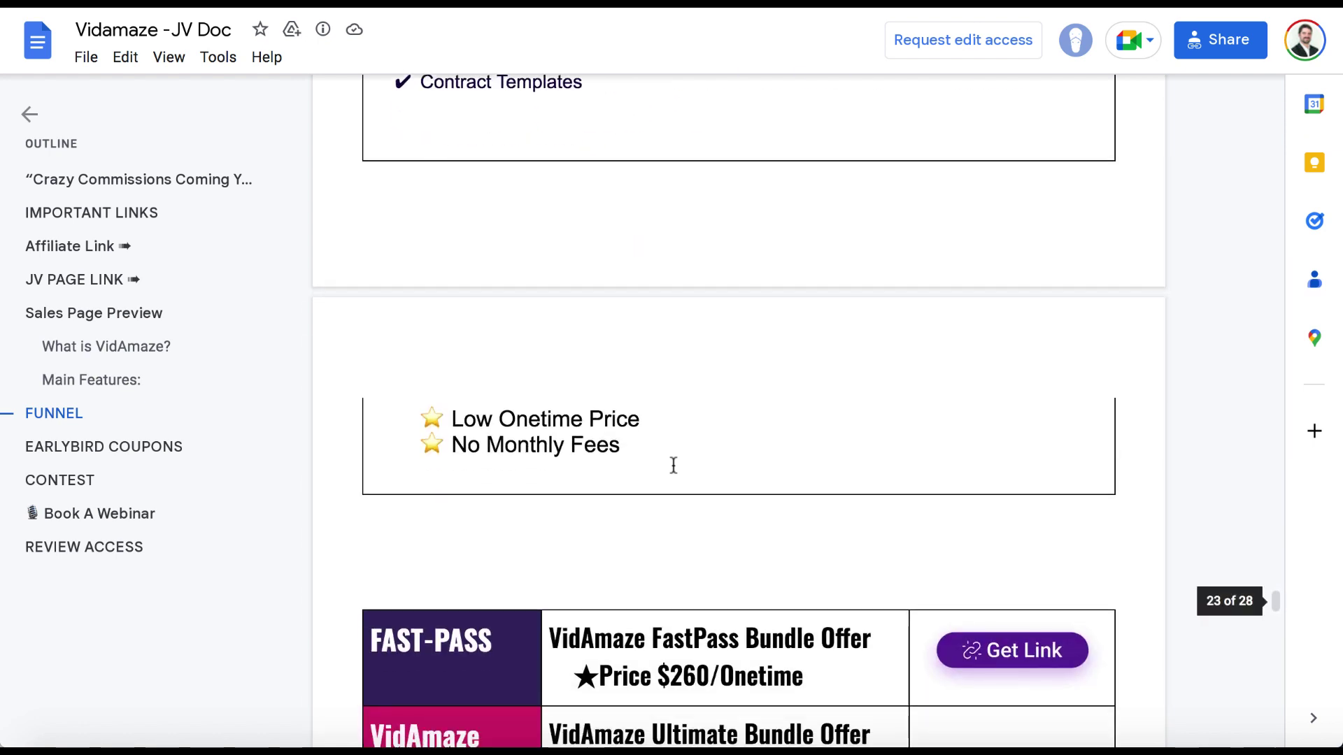
scroll(674, 466, "up", 2)
scroll(674, 466, "down", 6)
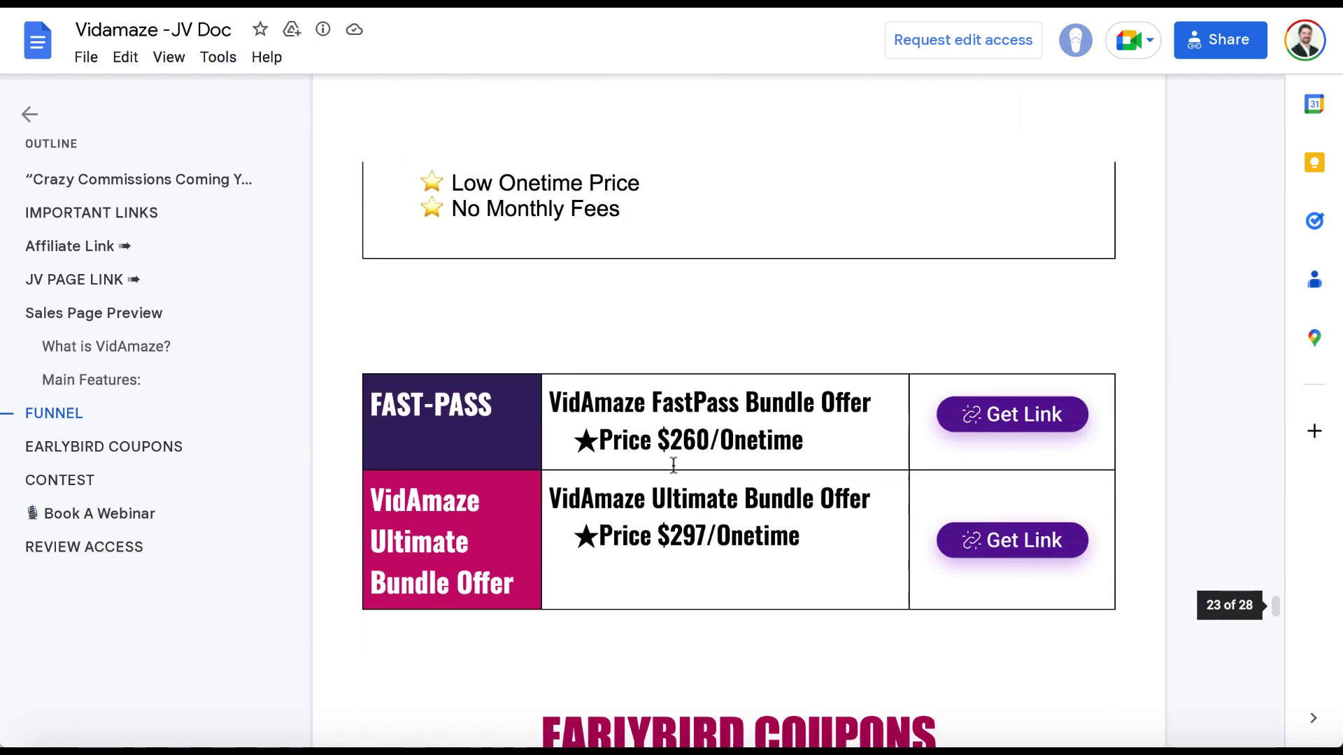
scroll(673, 466, "up", 1)
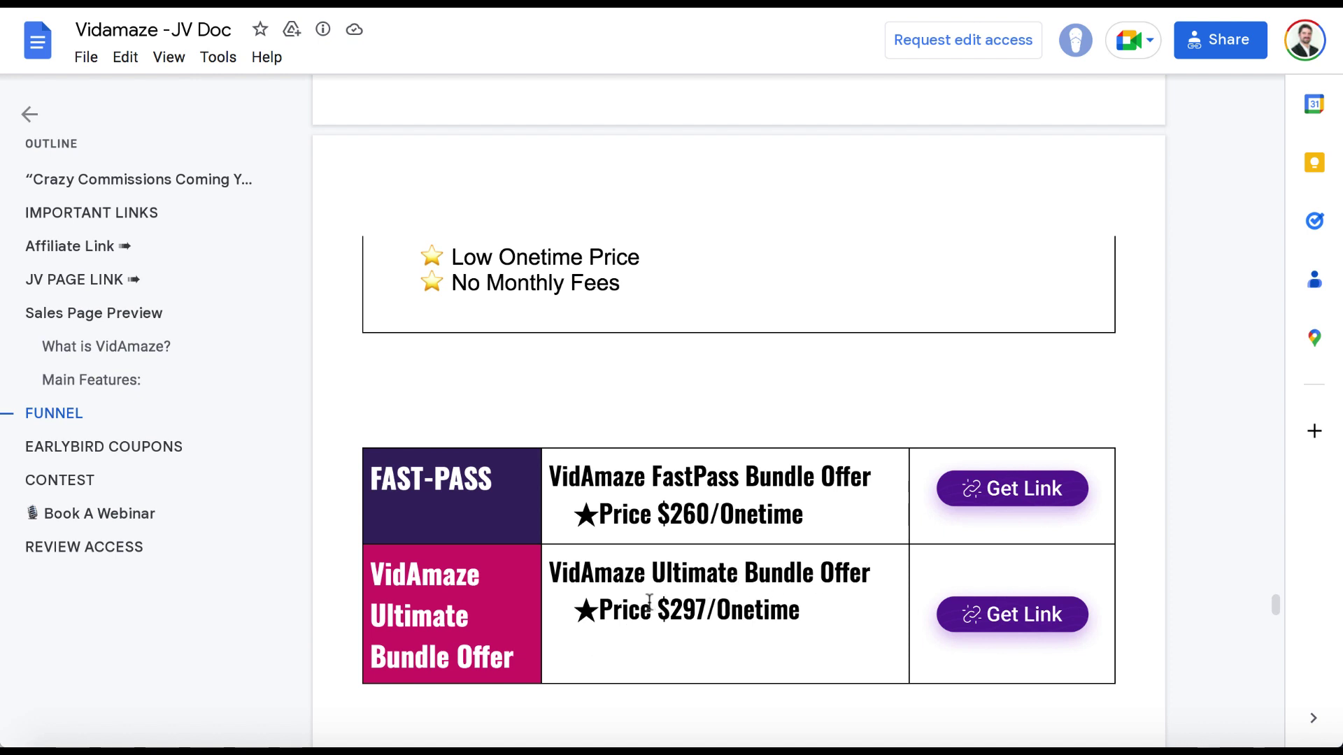
left_click_drag(659, 608, 817, 614)
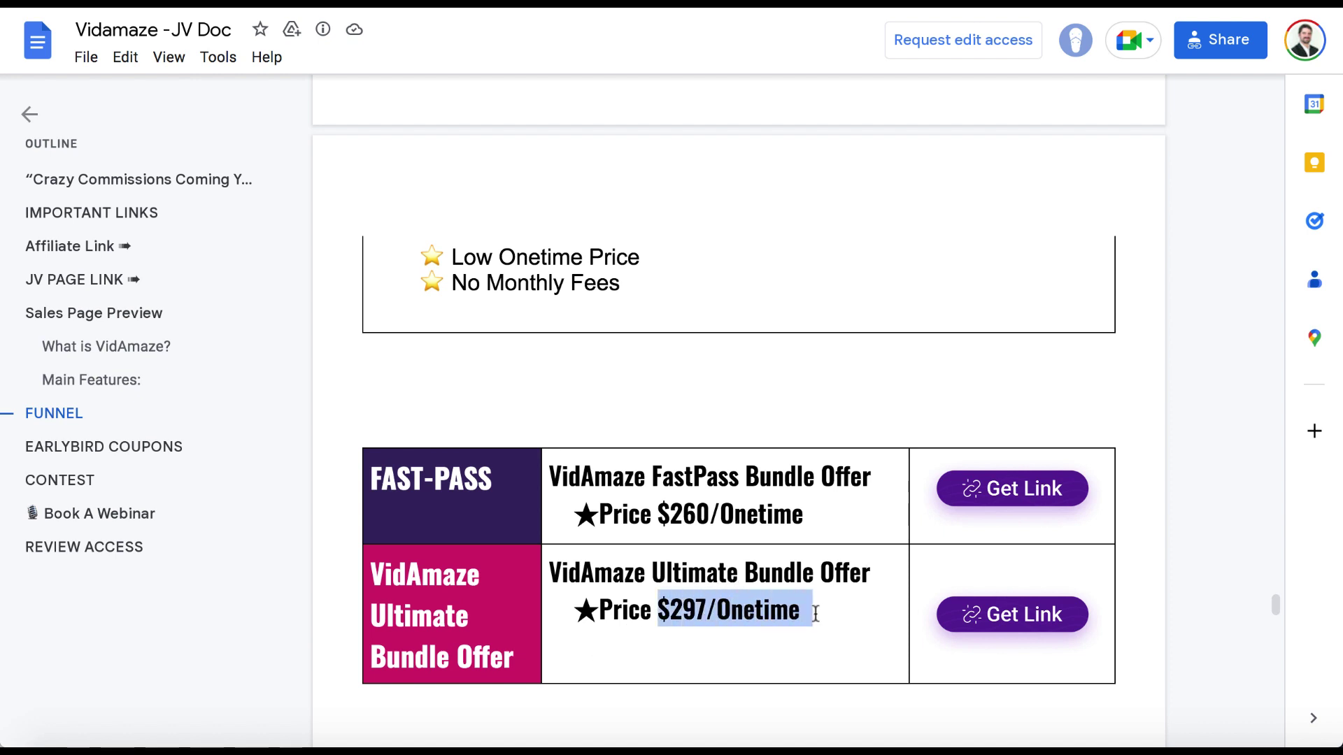
left_click(815, 612)
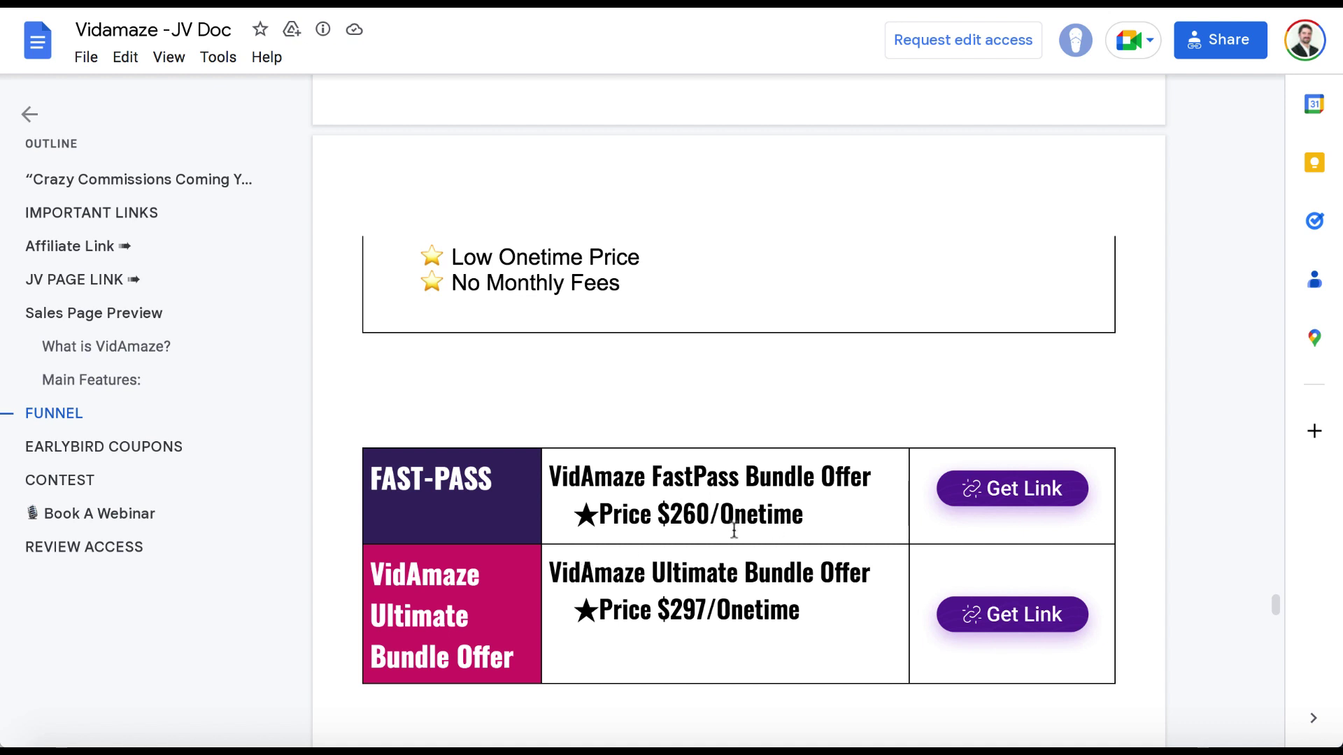
left_click_drag(659, 516, 725, 514)
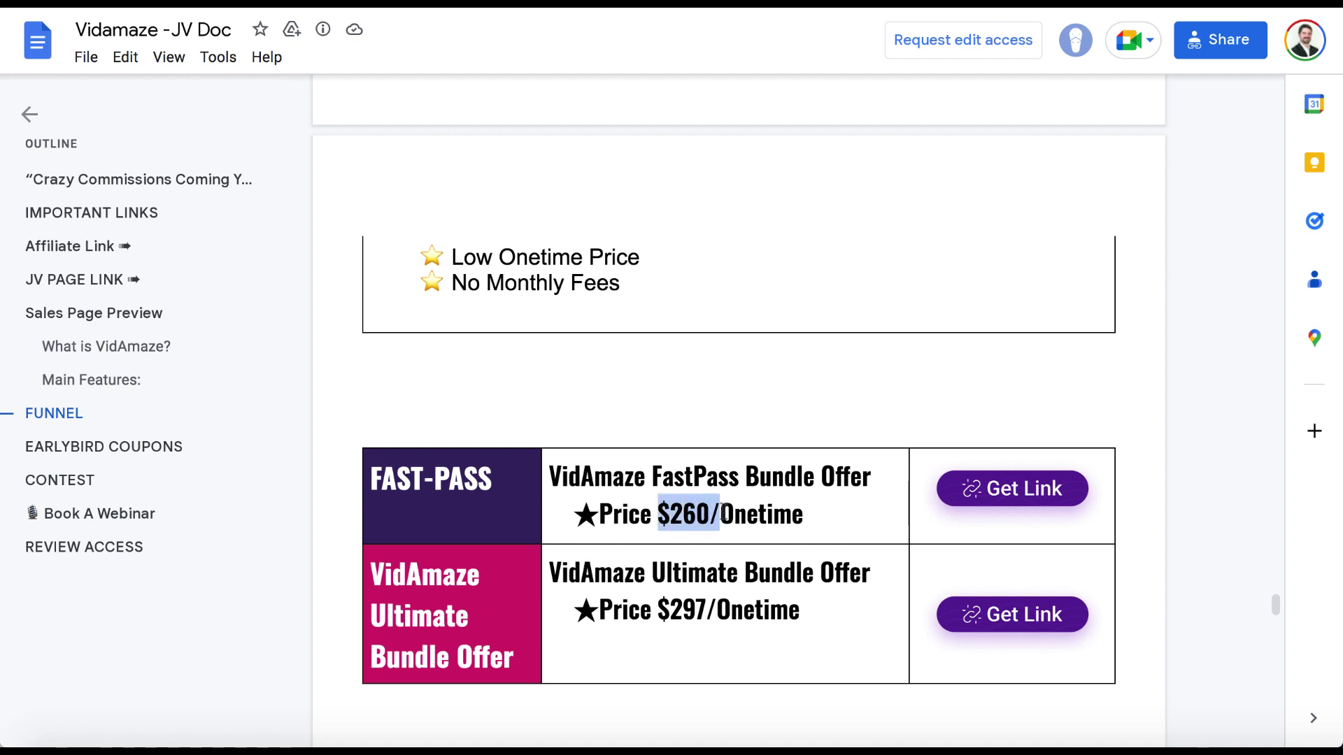
left_click(724, 514)
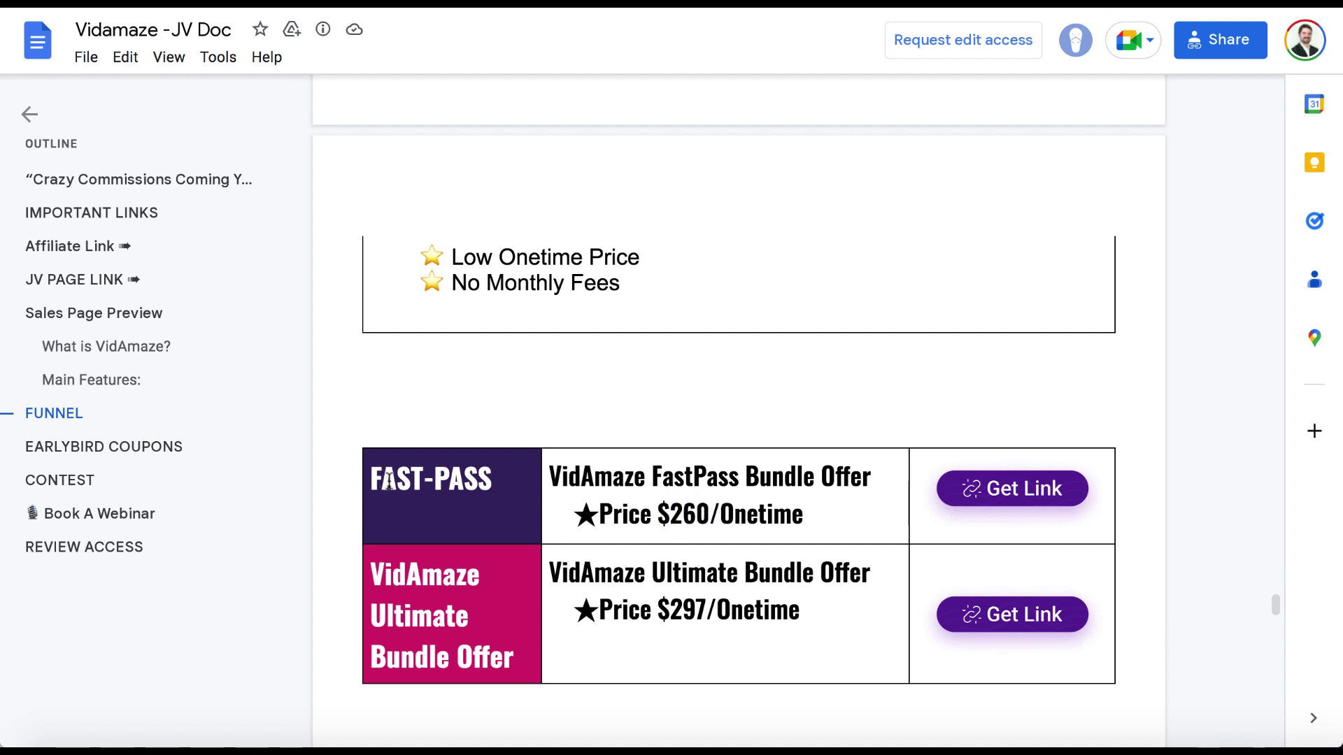